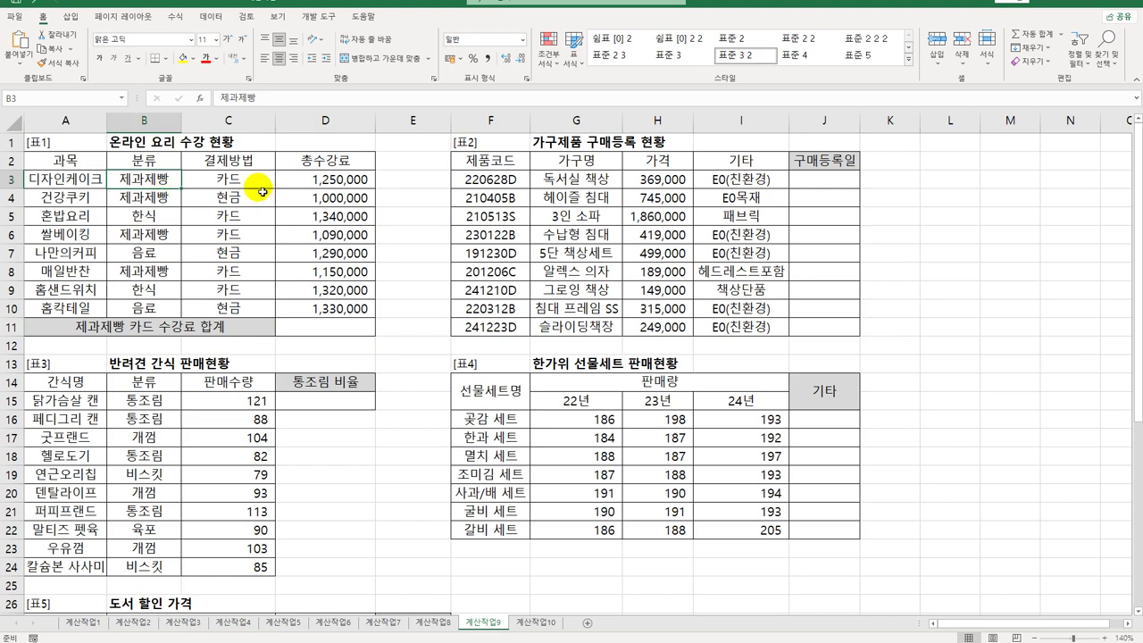
- Start a SUMIFS formula in D11 of [표1] with D3:D10 as the sum range
left_click(262, 180)
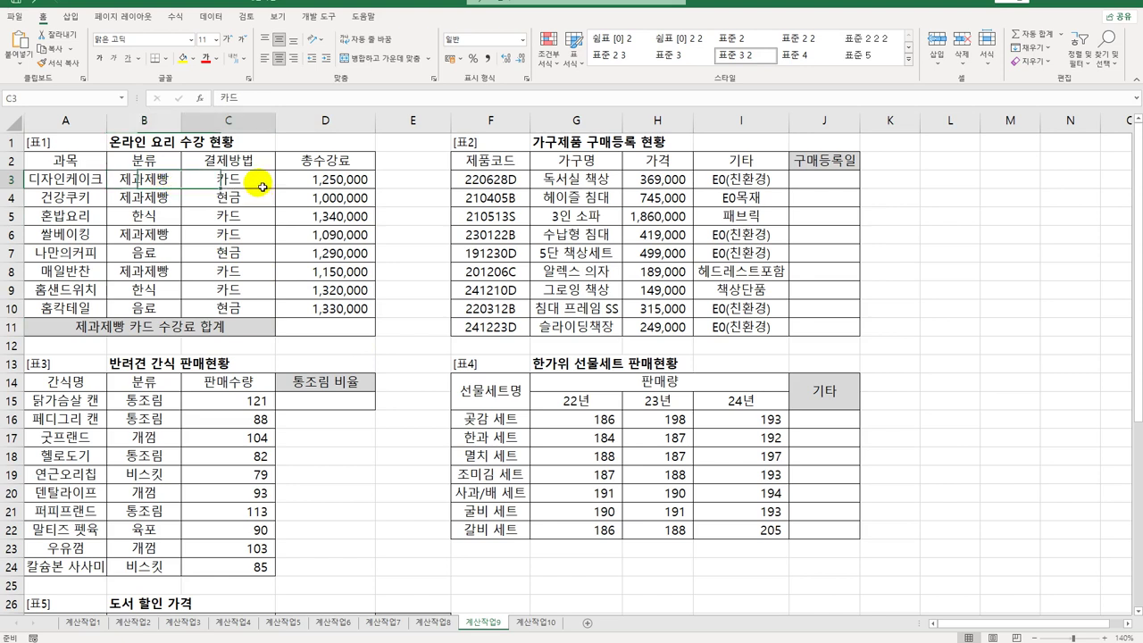
left_click(311, 182)
left_click(315, 327)
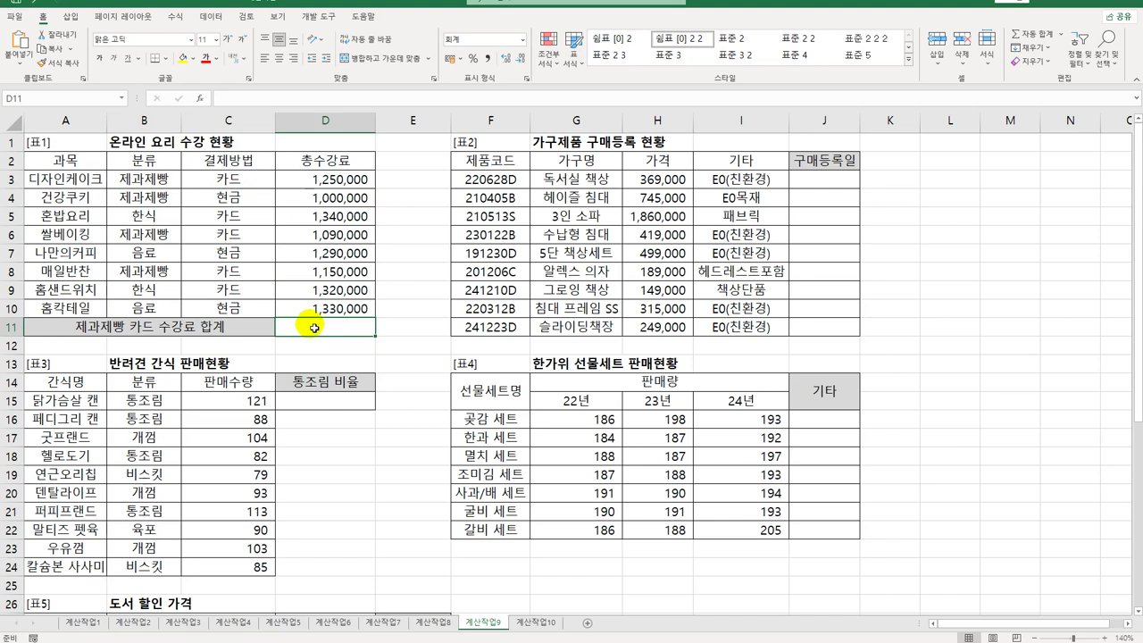
type("=")
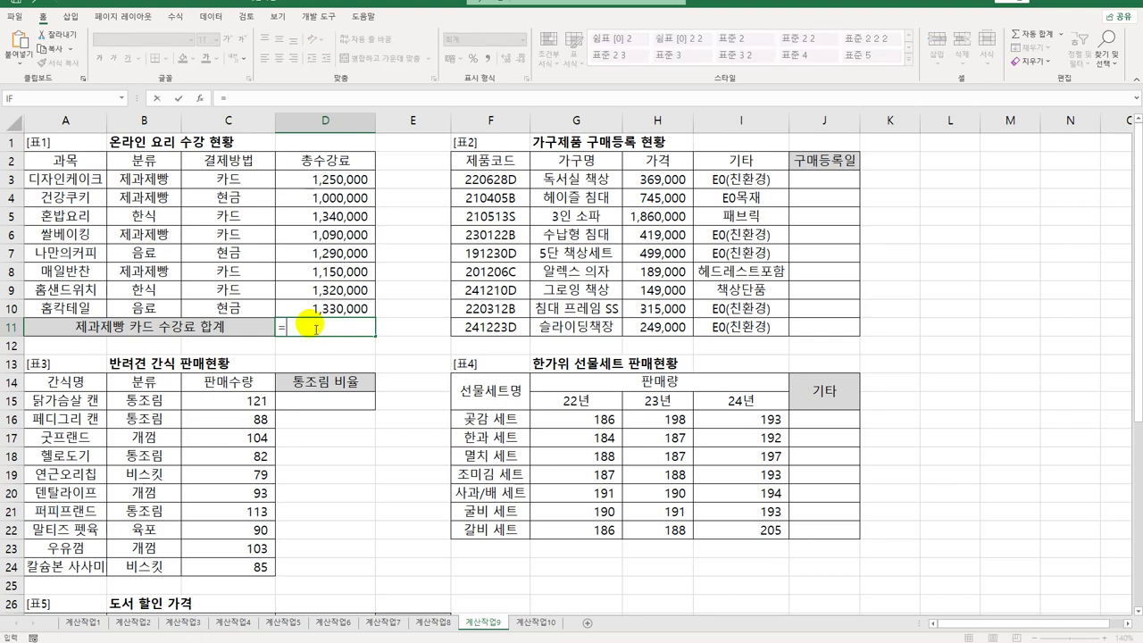
type("SUMIFS(")
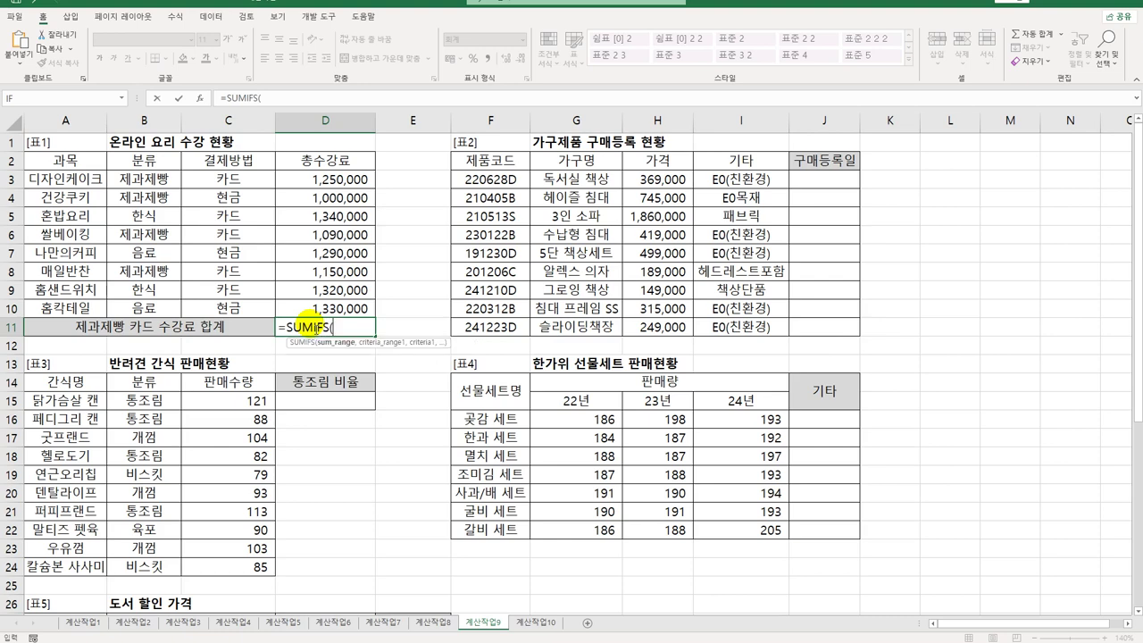
left_click(199, 98)
left_click_drag(633, 292, 549, 176)
left_click_drag(331, 179, 337, 307)
- Add the first SUMIFS condition with criteria range B3:B10 and criterion B3
left_click(567, 229)
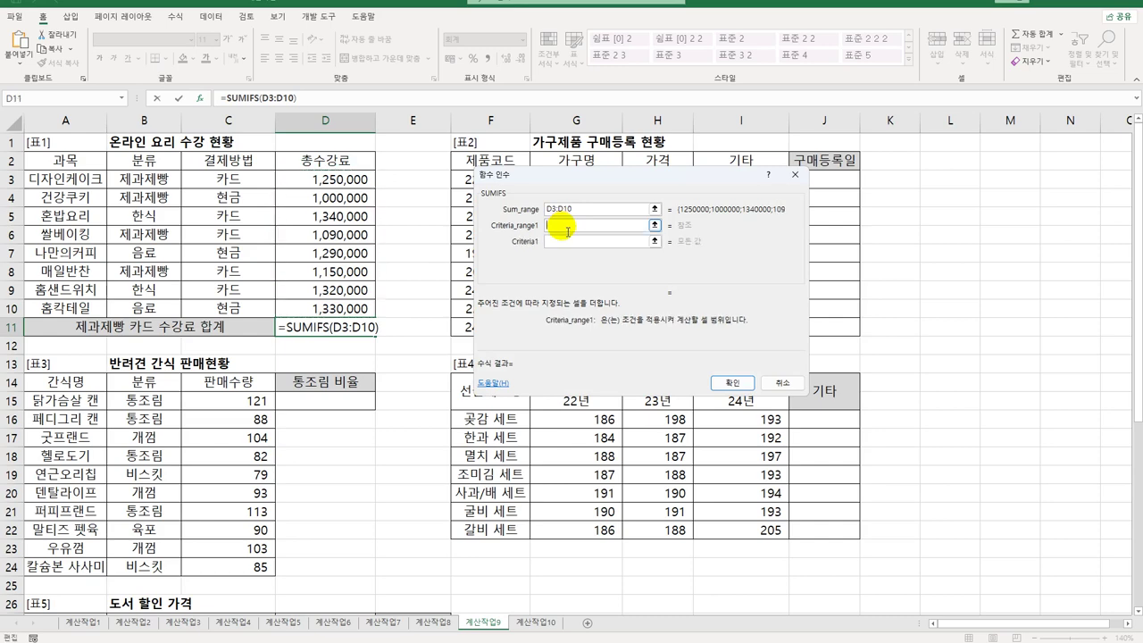
left_click_drag(150, 178, 143, 307)
left_click(580, 241)
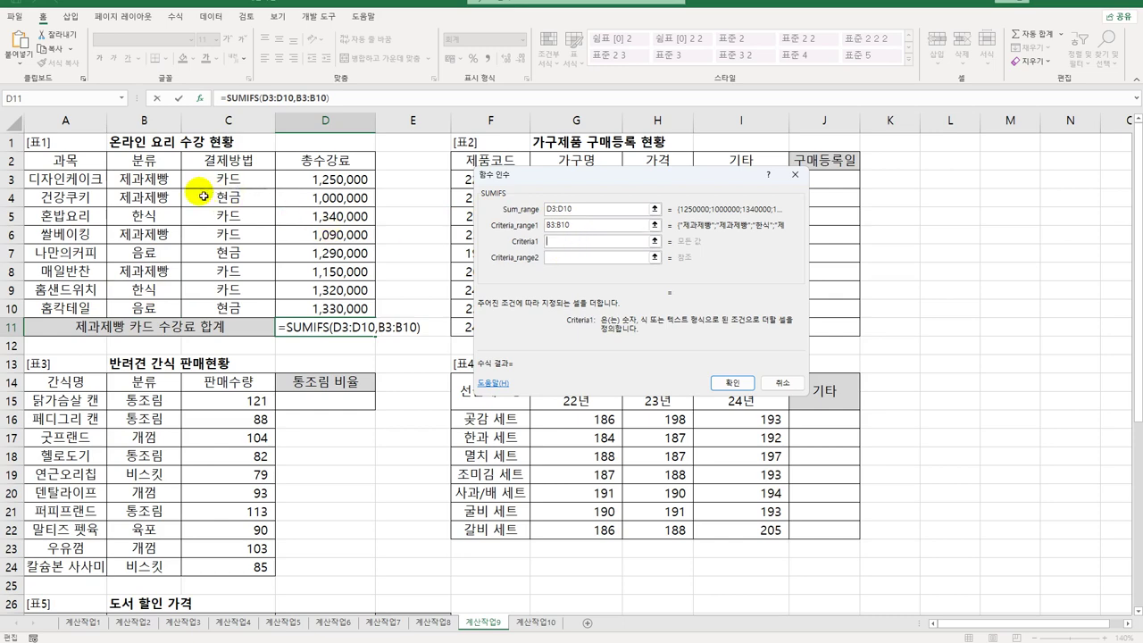
left_click(156, 179)
- Add the second SUMIFS condition with criteria range C3:C10 and criterion C3, and complete the formula in D11
left_click(570, 258)
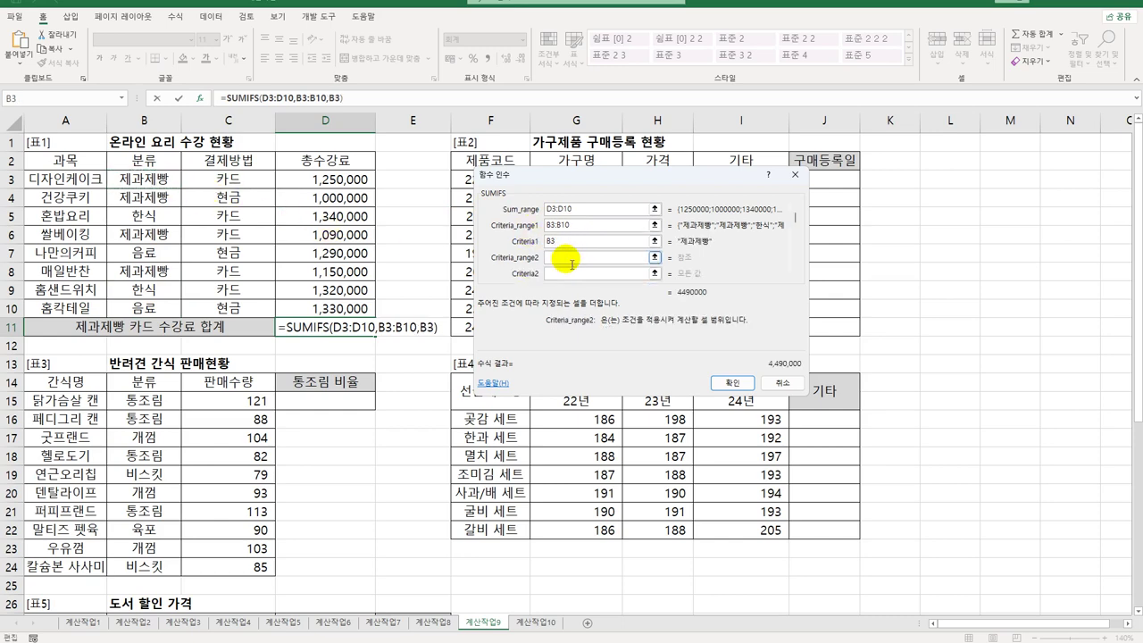
left_click_drag(258, 179, 247, 307)
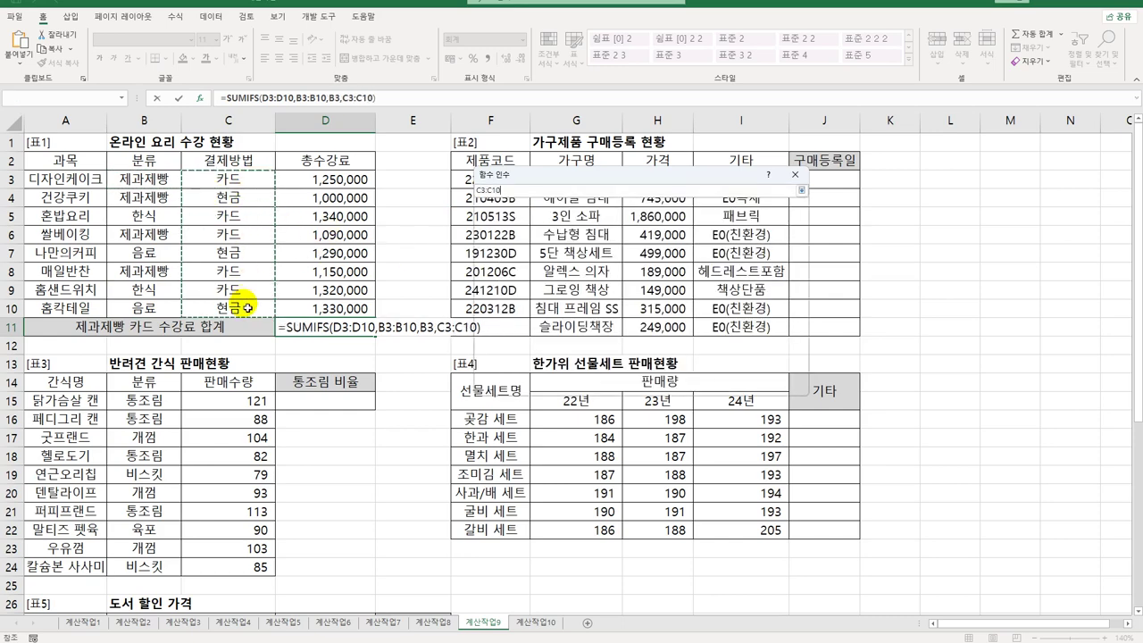
left_click(572, 274)
left_click(257, 187)
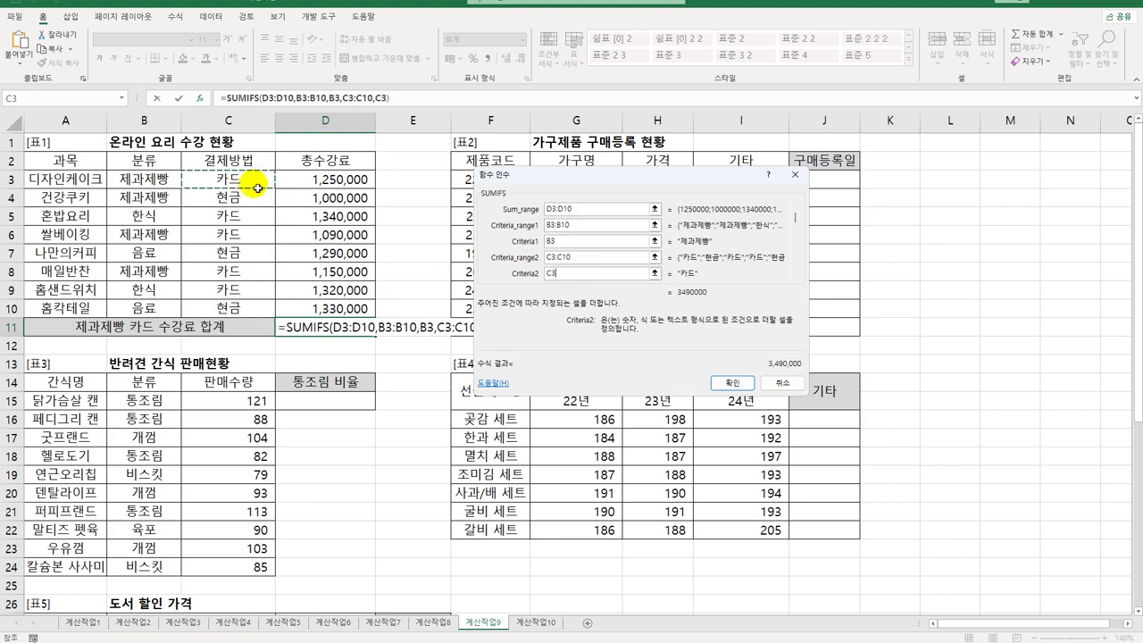
left_click(580, 258)
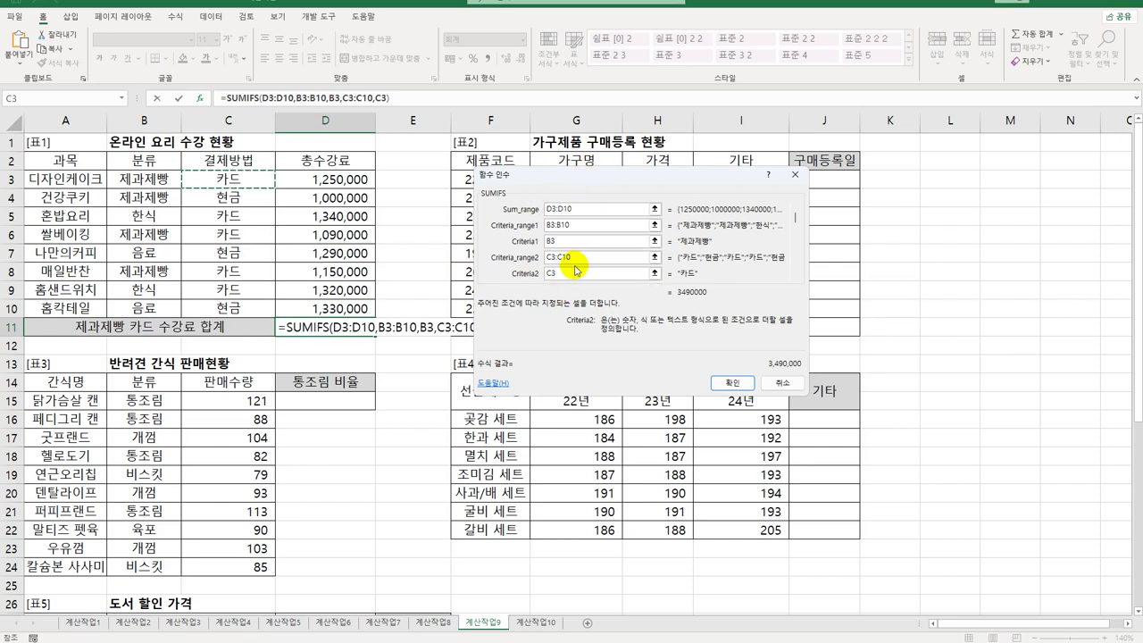
left_click(738, 383)
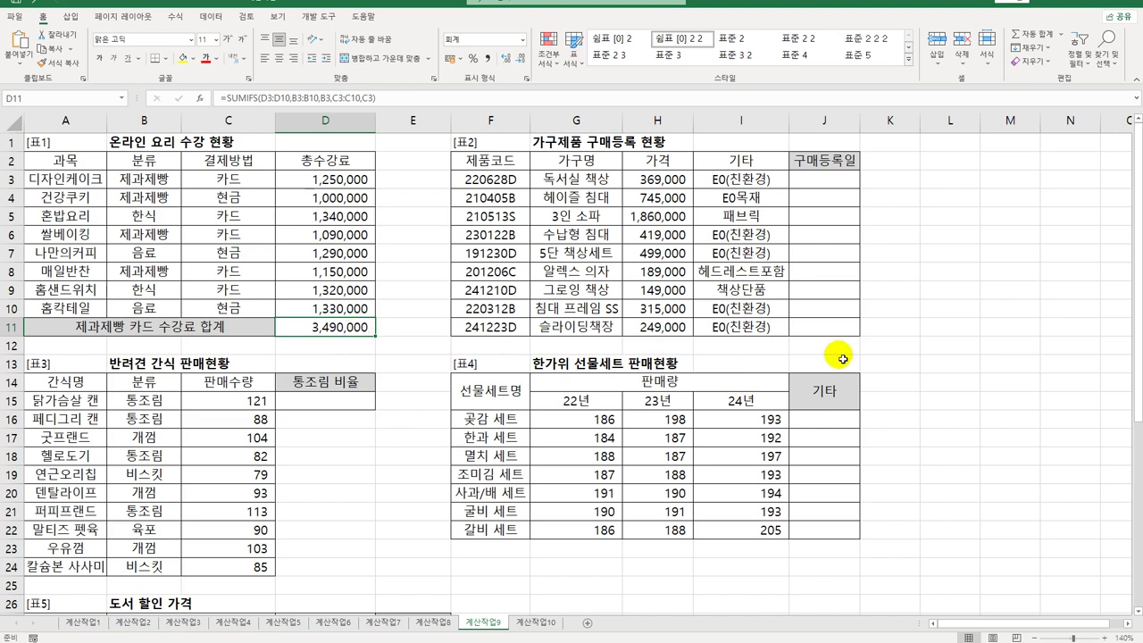
left_click(837, 182)
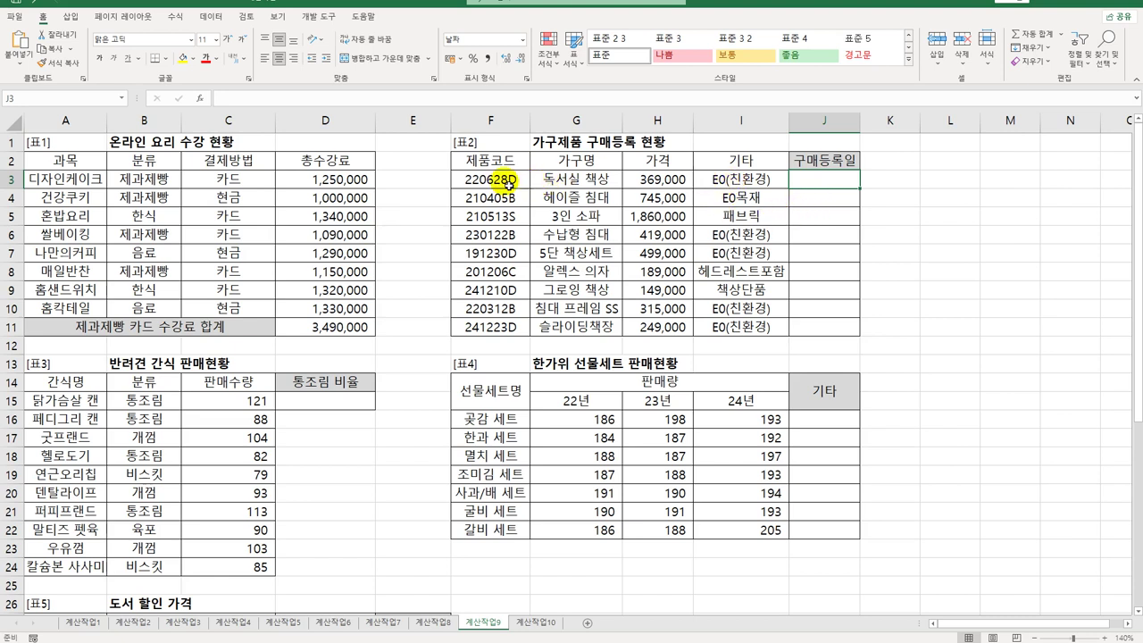
left_click_drag(506, 184, 506, 336)
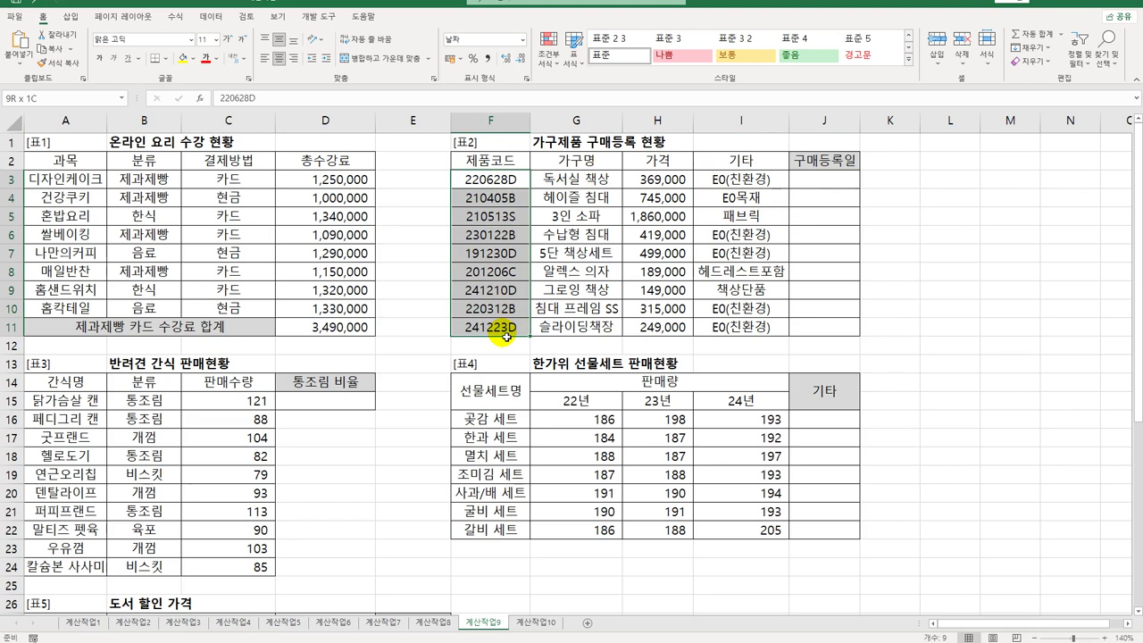
left_click(832, 181)
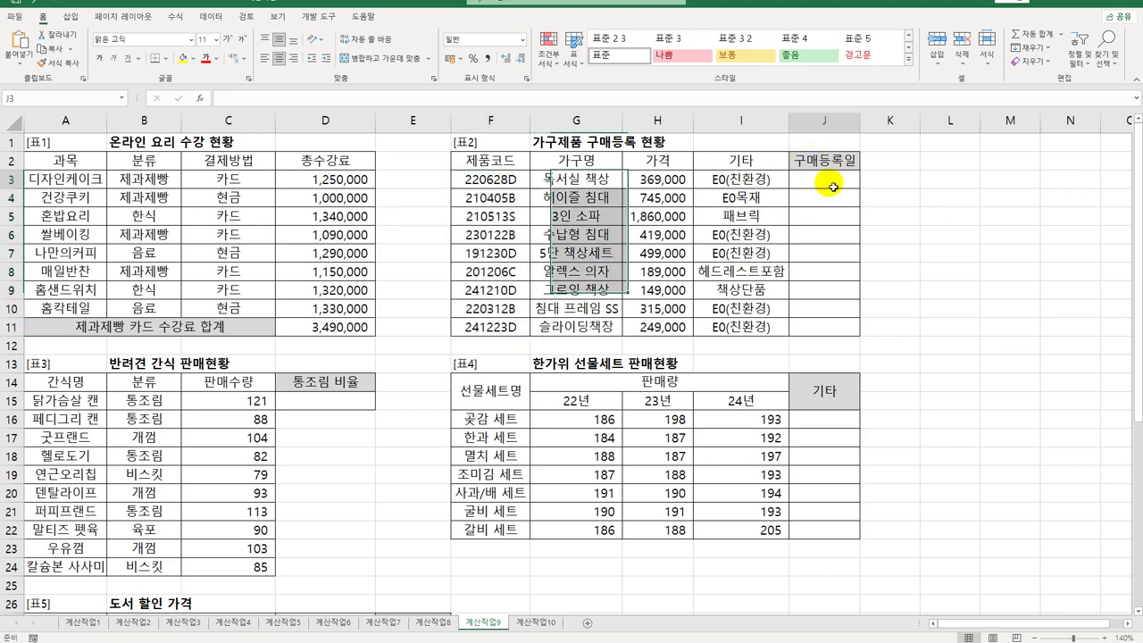
left_click_drag(830, 183, 822, 329)
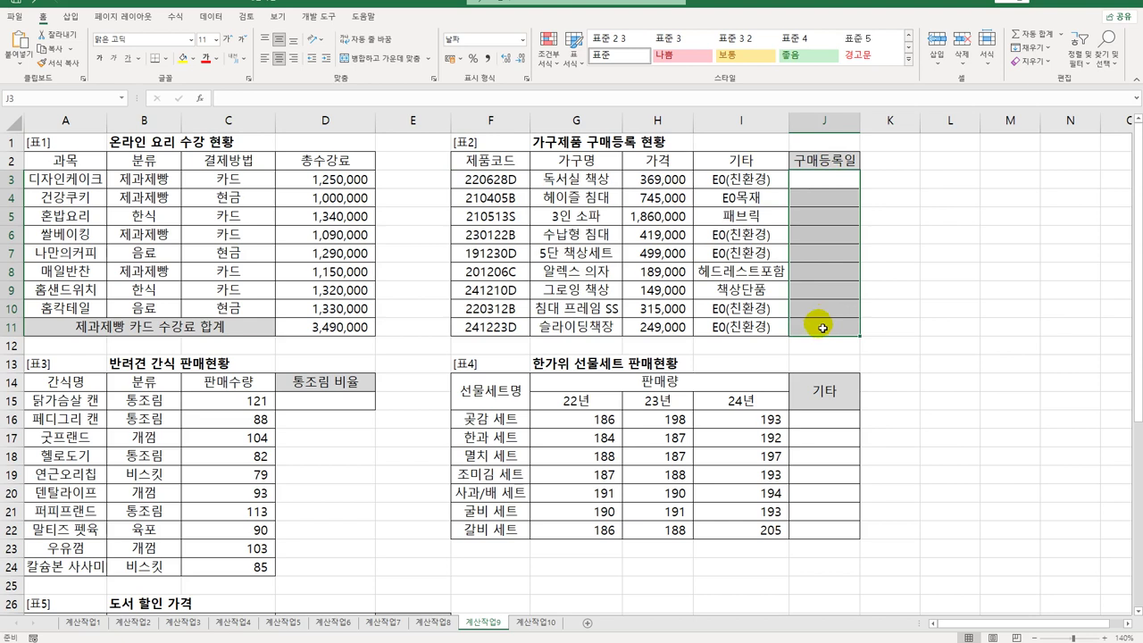
- Start a DATE formula in J3 of [표2] with 2000+LEFT(F3,2) as the year argument
left_click(842, 186)
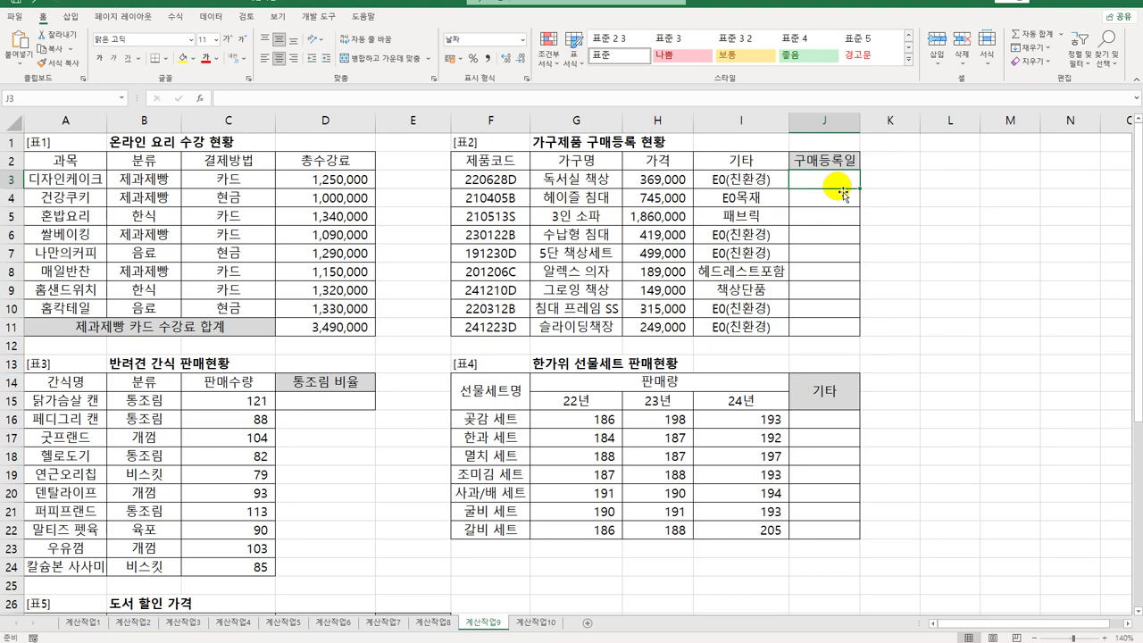
type("=date")
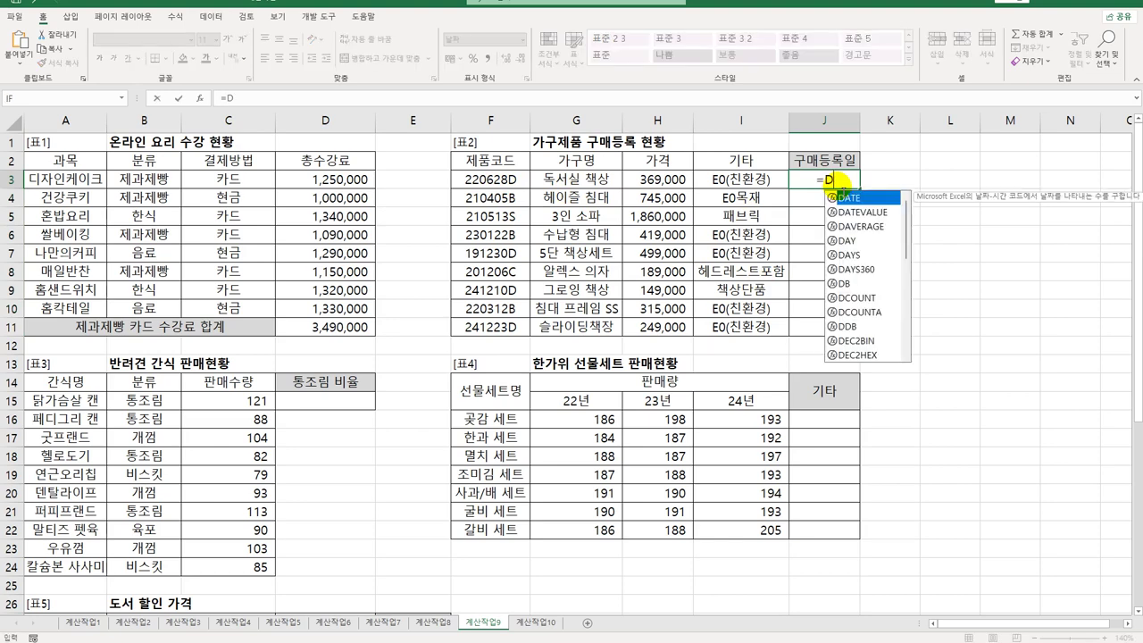
key("Tab")
type("2")
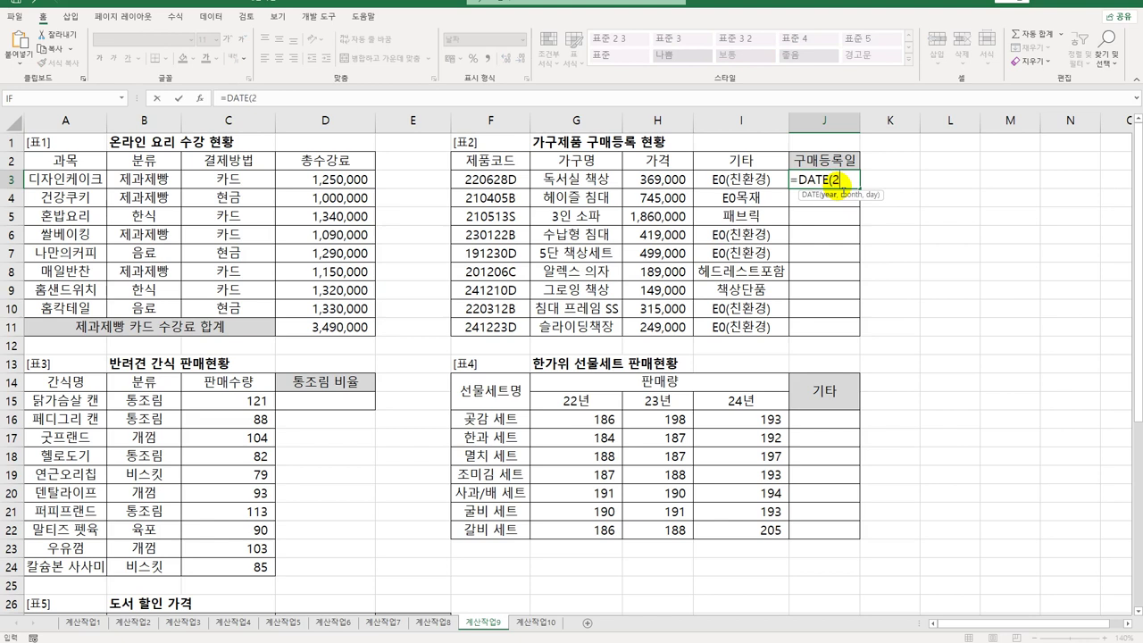
type("000+")
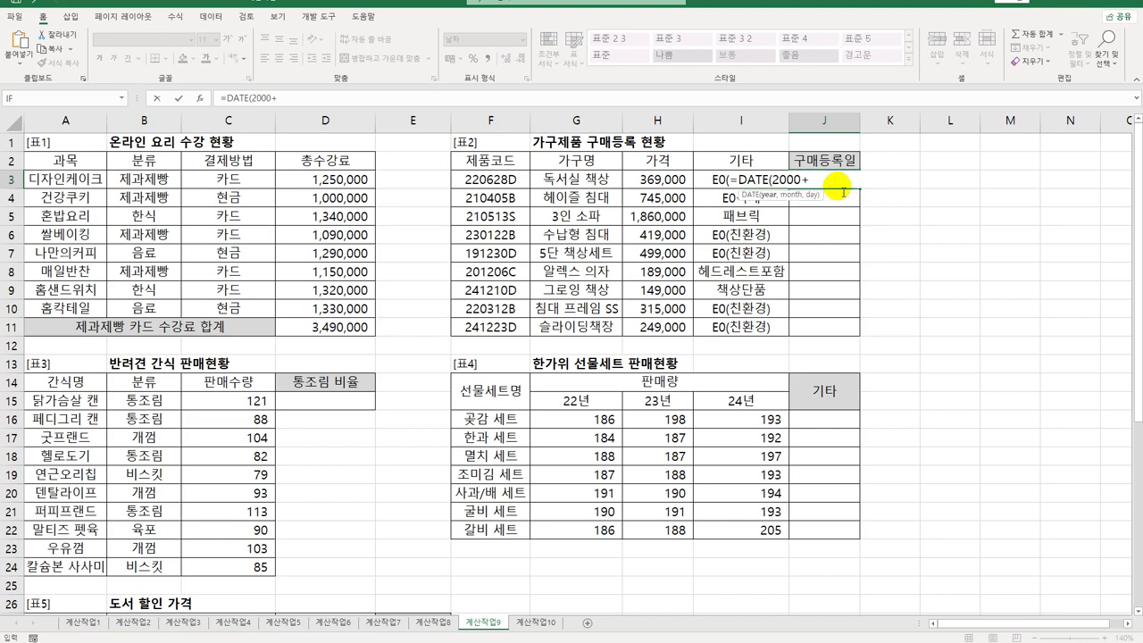
type("left")
key("Tab")
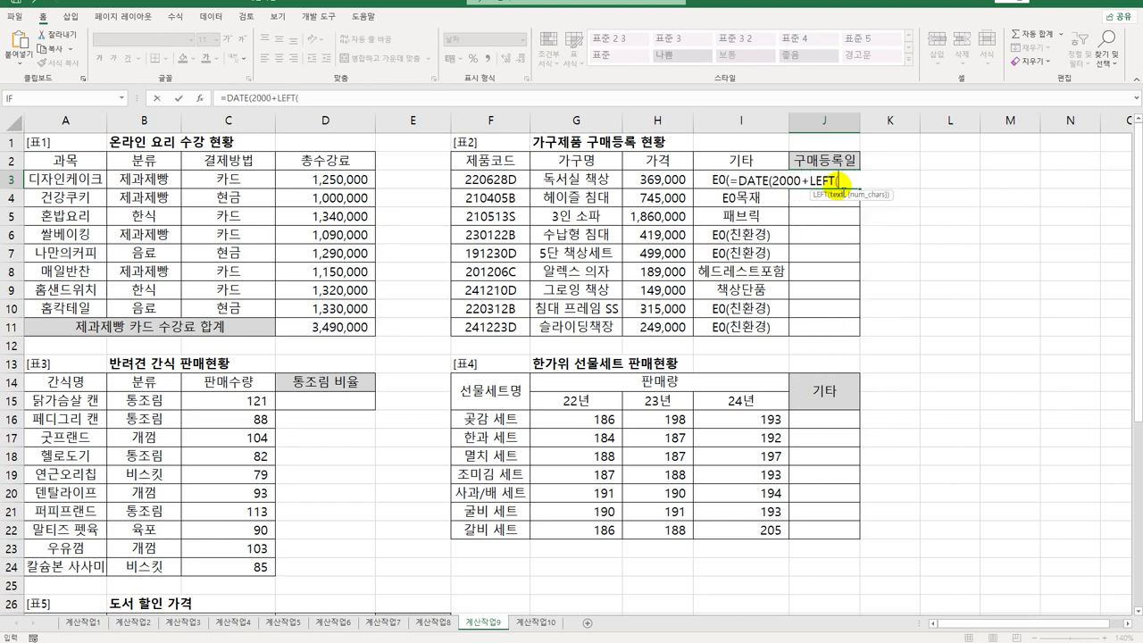
key("Left")
key("Left")
key("Left")
key("Left")
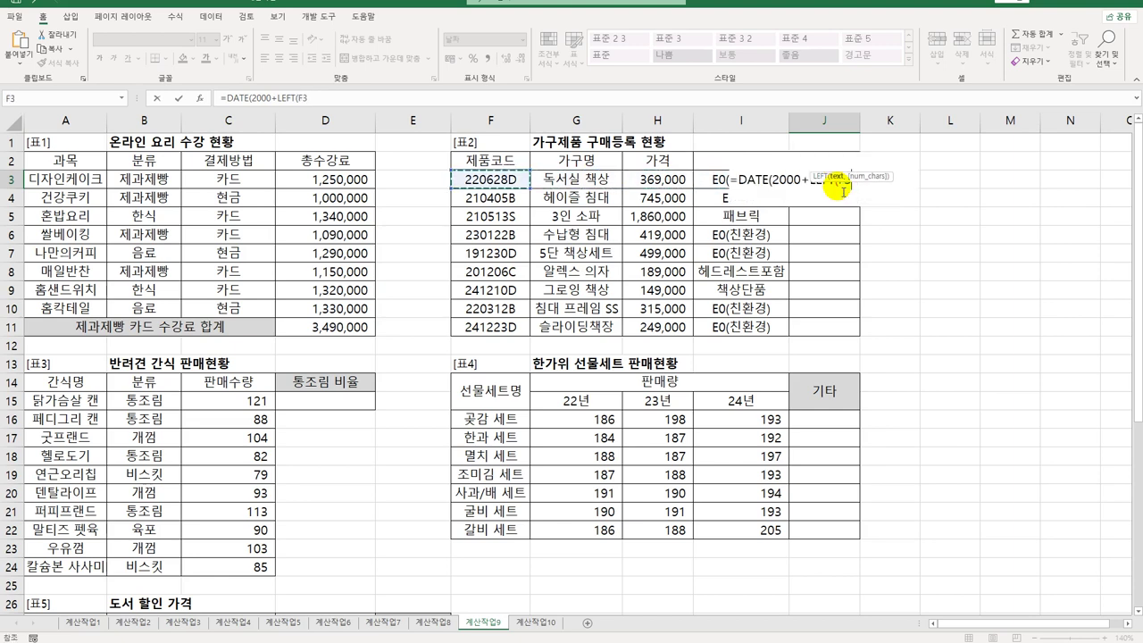
type(",2),M")
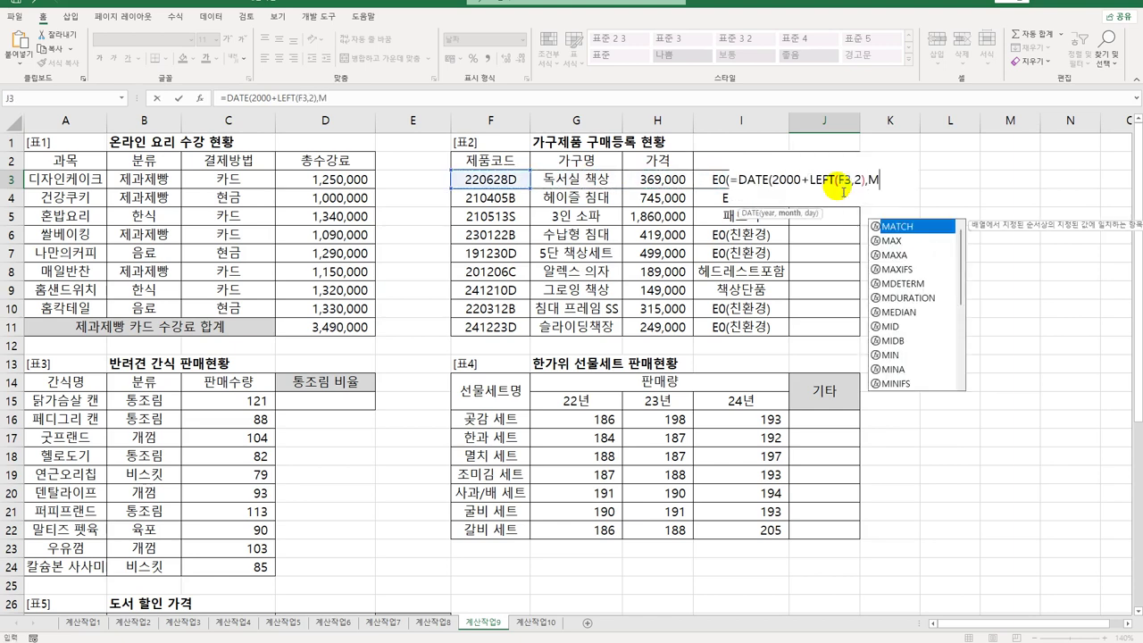
- Enter MID(F3,3,2) as the month argument of the DATE formula in J3
type("ID(")
key("Left")
key("Left")
key("Left")
key("Left")
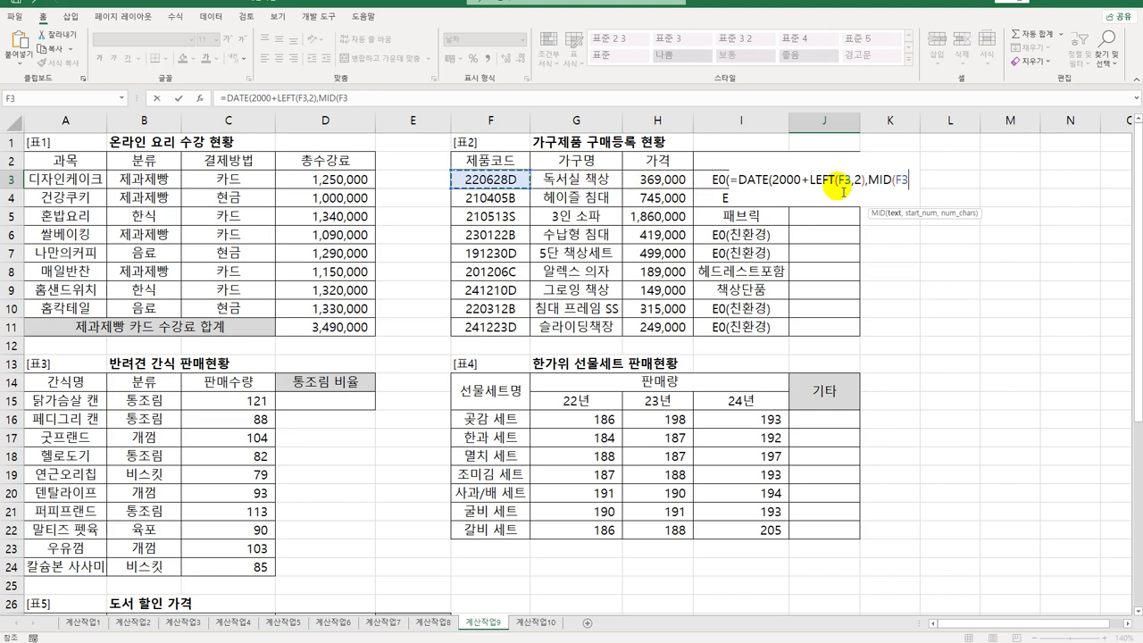
type(",3,2)")
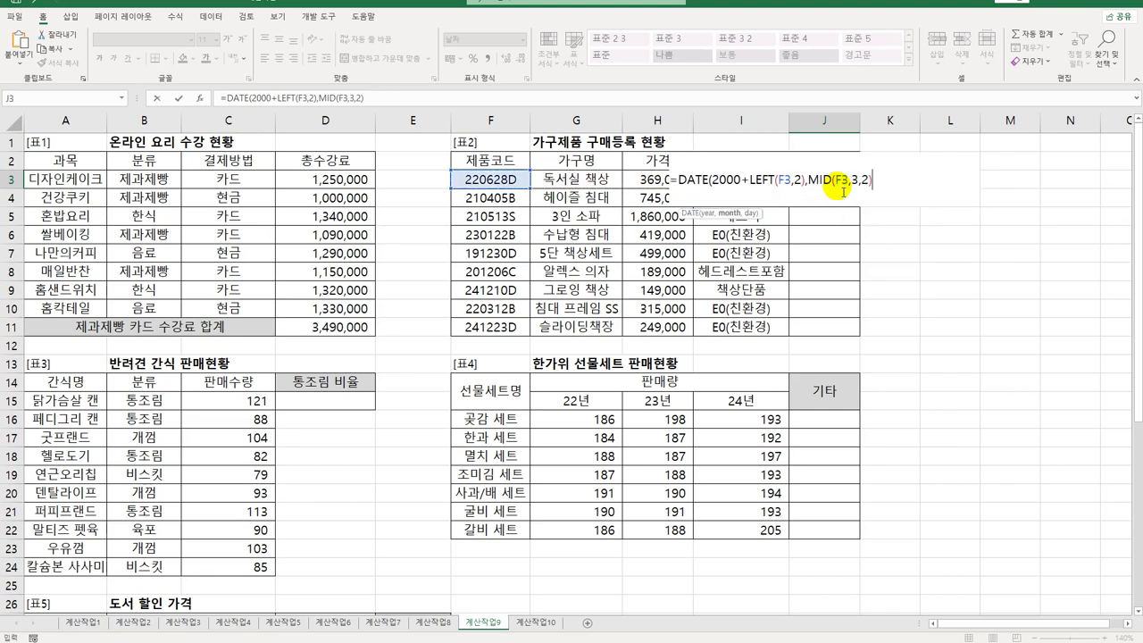
- Enter MID(F3,5,2) as the day argument and complete the DATE formula in J3
type(",MID(")
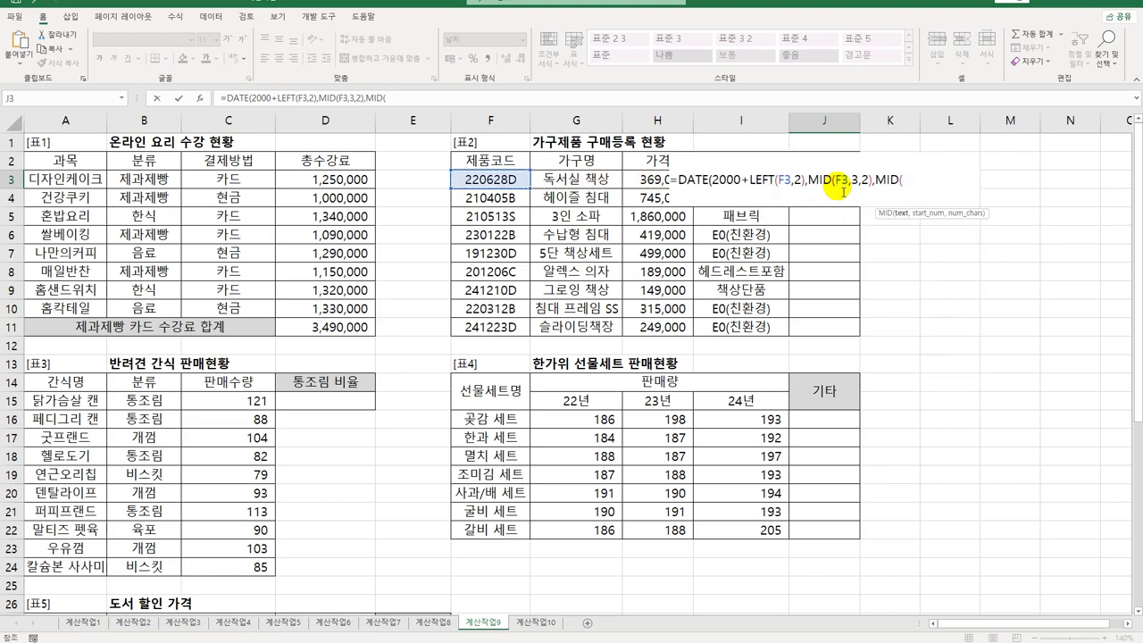
key("Left")
key("Left")
key("Left")
key("Left")
type(",")
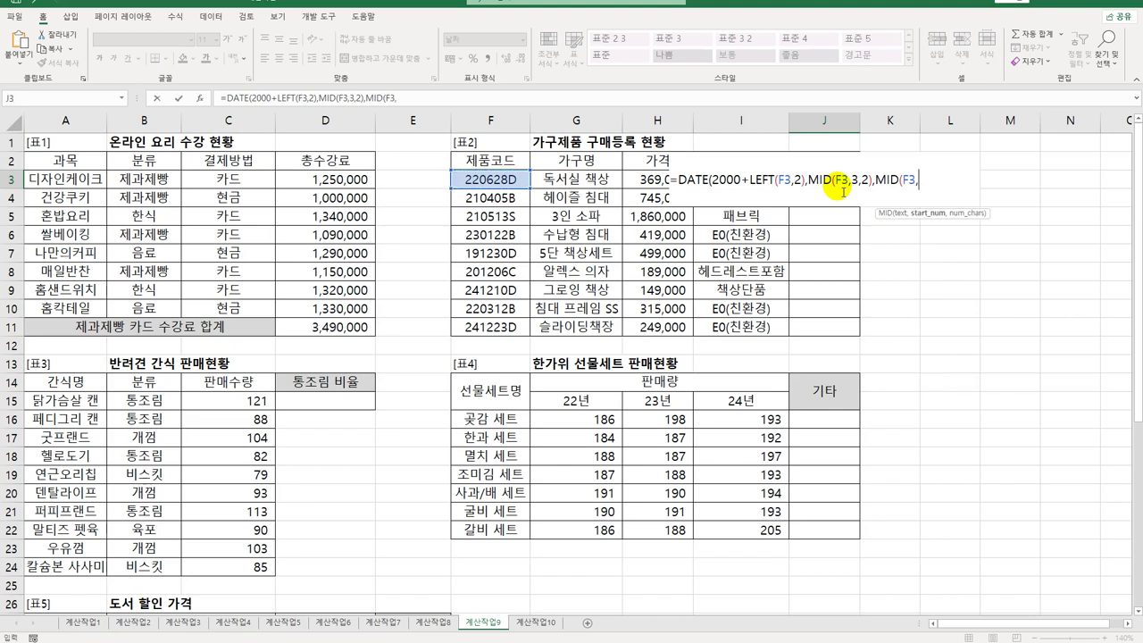
type("5,2)")
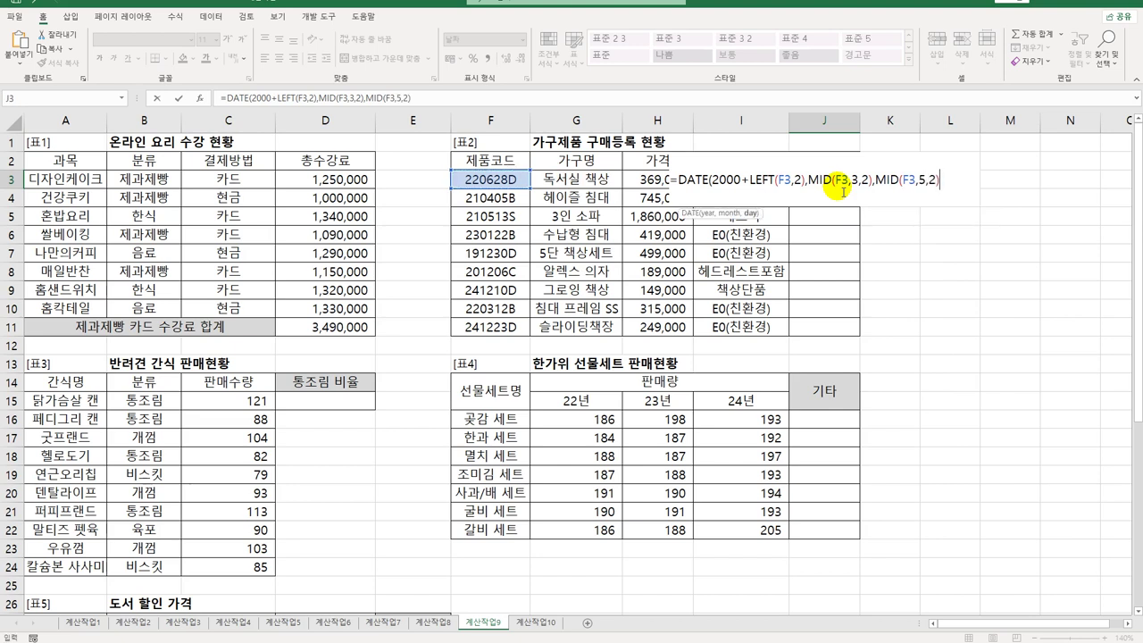
type(")")
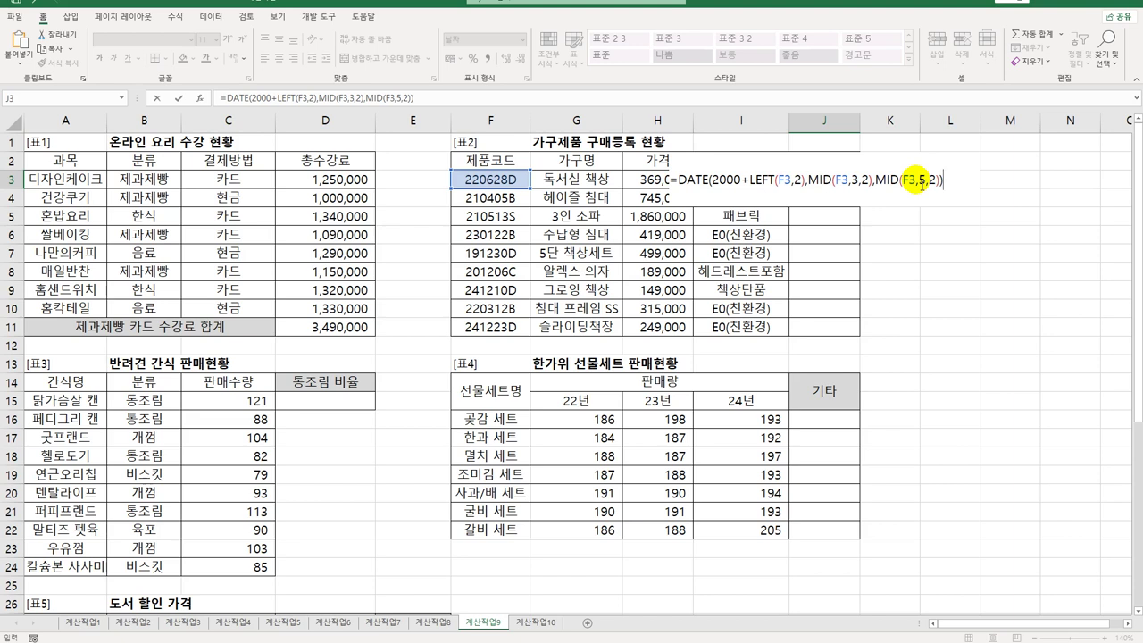
key("Return")
- Copy the DATE formula from J3 down through J11 to fill the 구매등록일 column
left_click(856, 183)
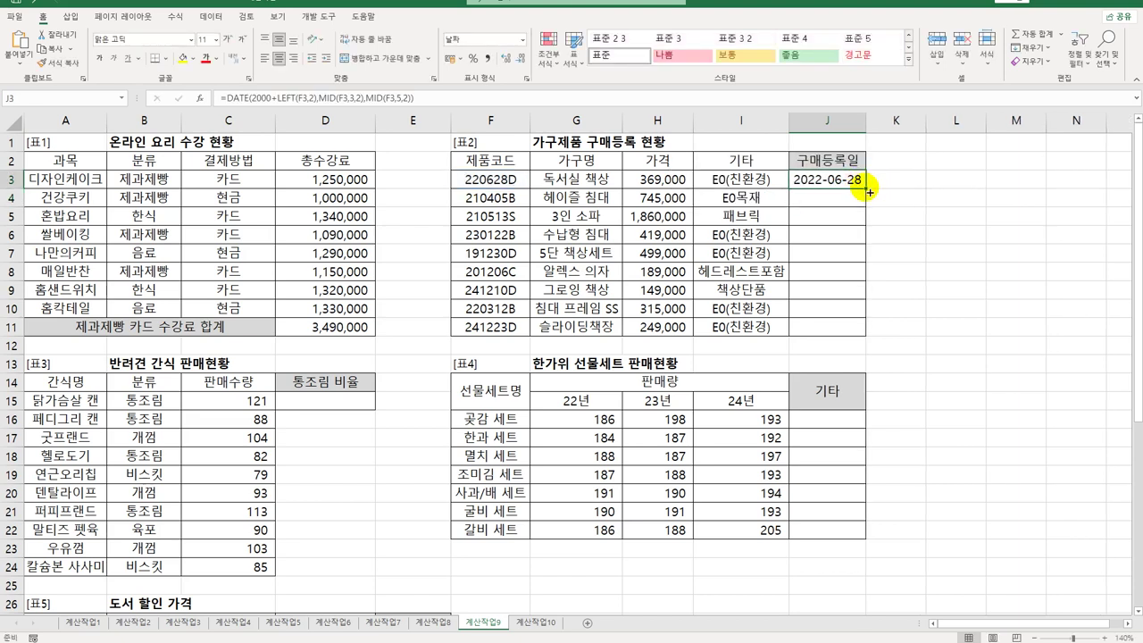
left_click_drag(866, 190, 866, 330)
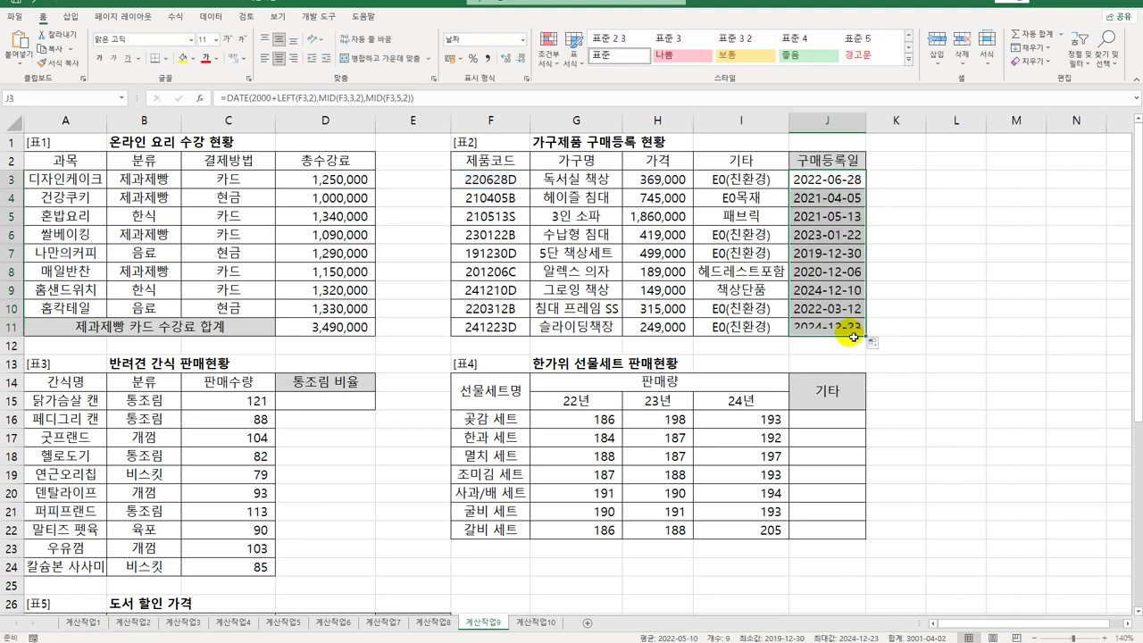
left_click(846, 331)
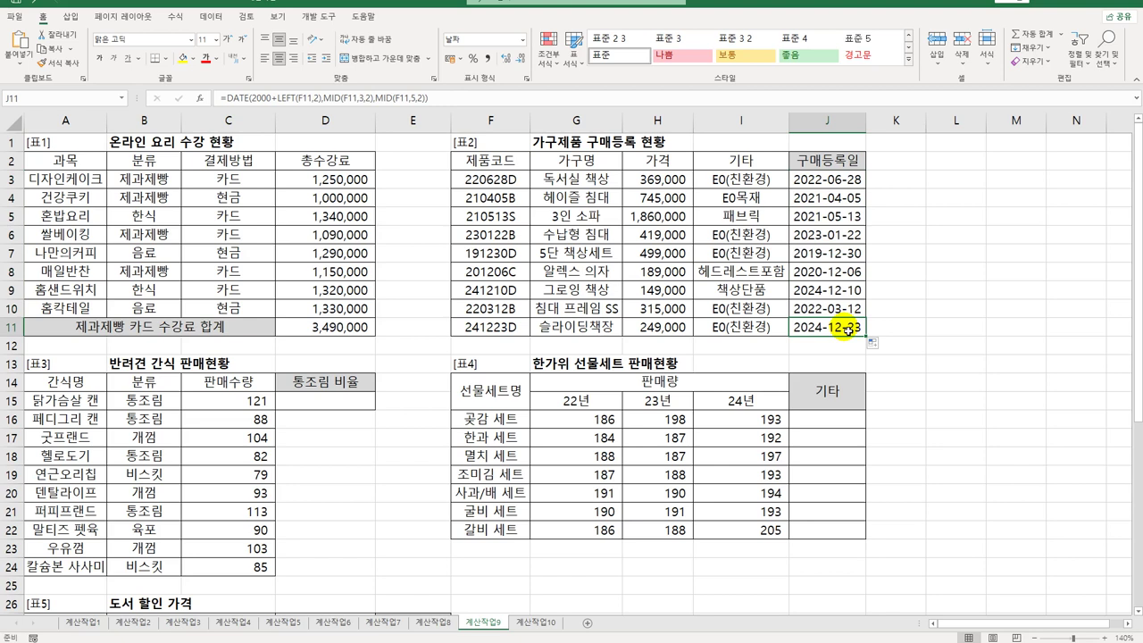
- Start a SUMIF formula in D15 of [표3] with range B15:B24, criterion B15 and sum range C15:C24
left_click(341, 409)
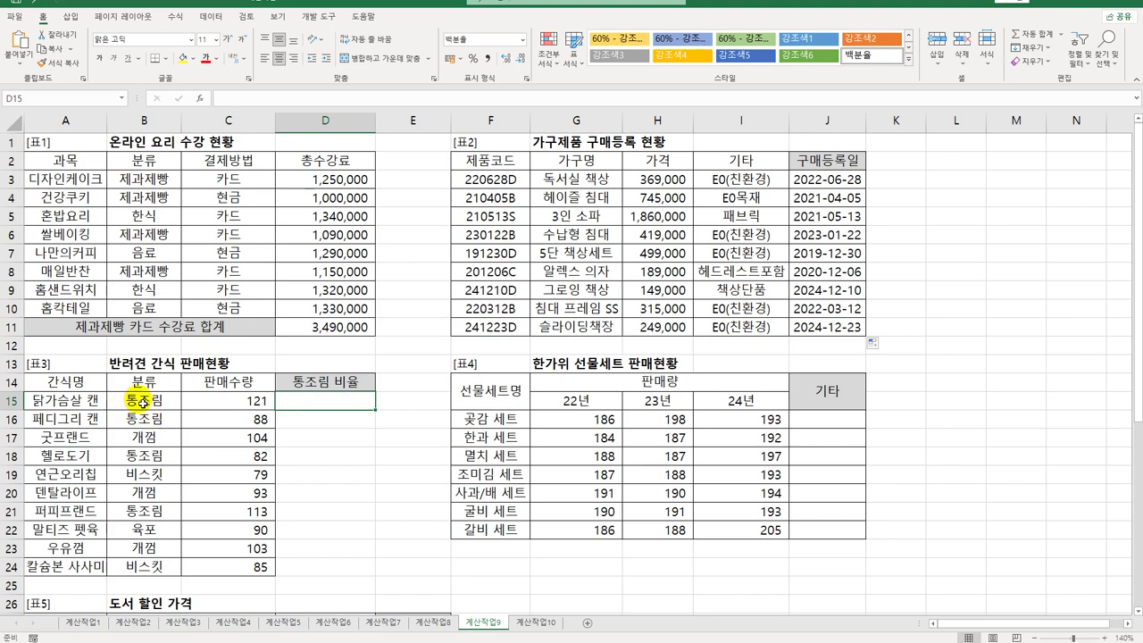
left_click_drag(136, 404, 134, 572)
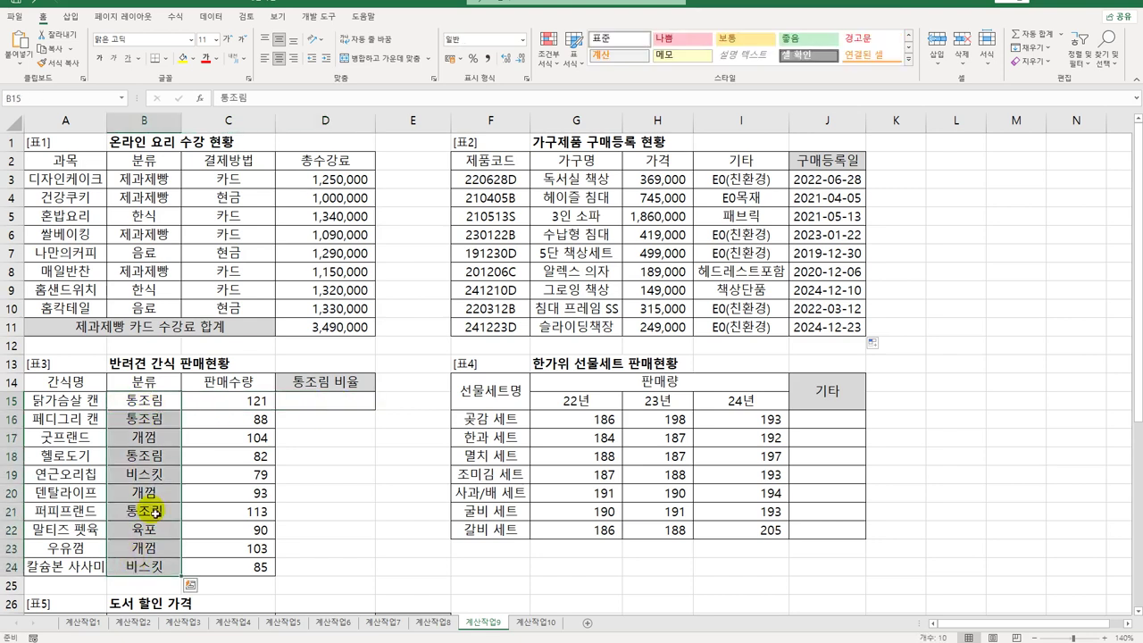
left_click(323, 404)
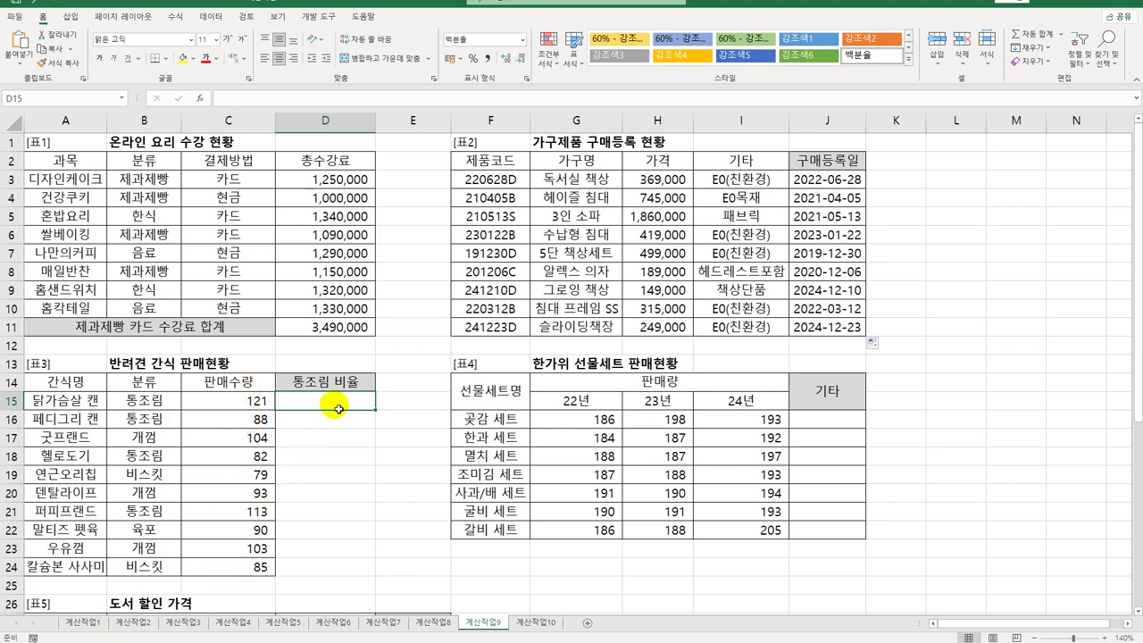
type("=")
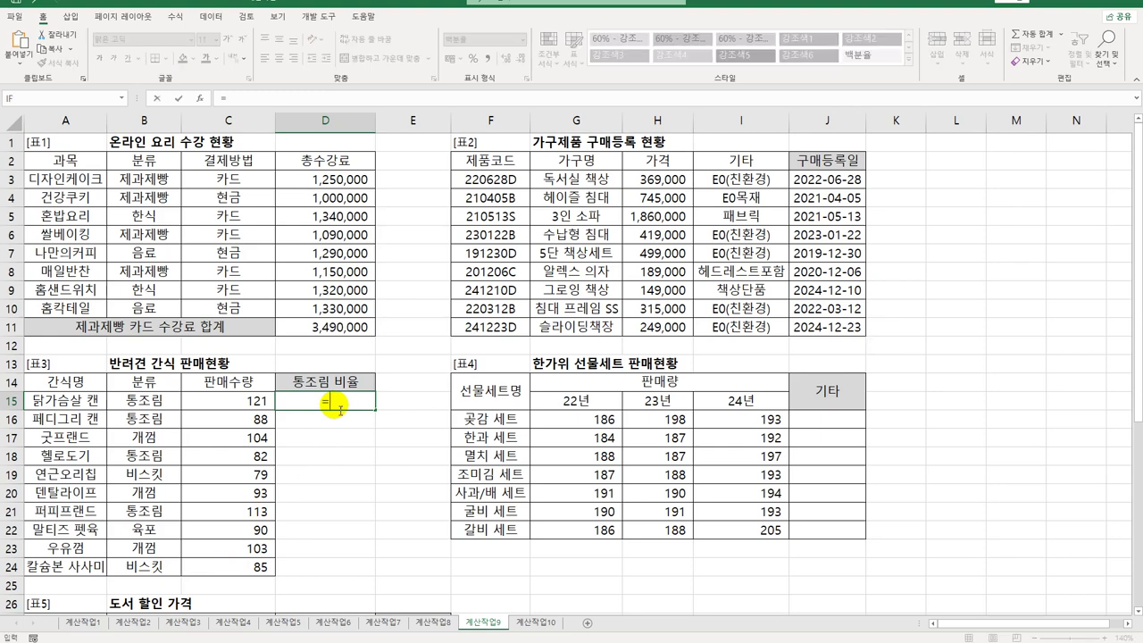
type("SUMIF(")
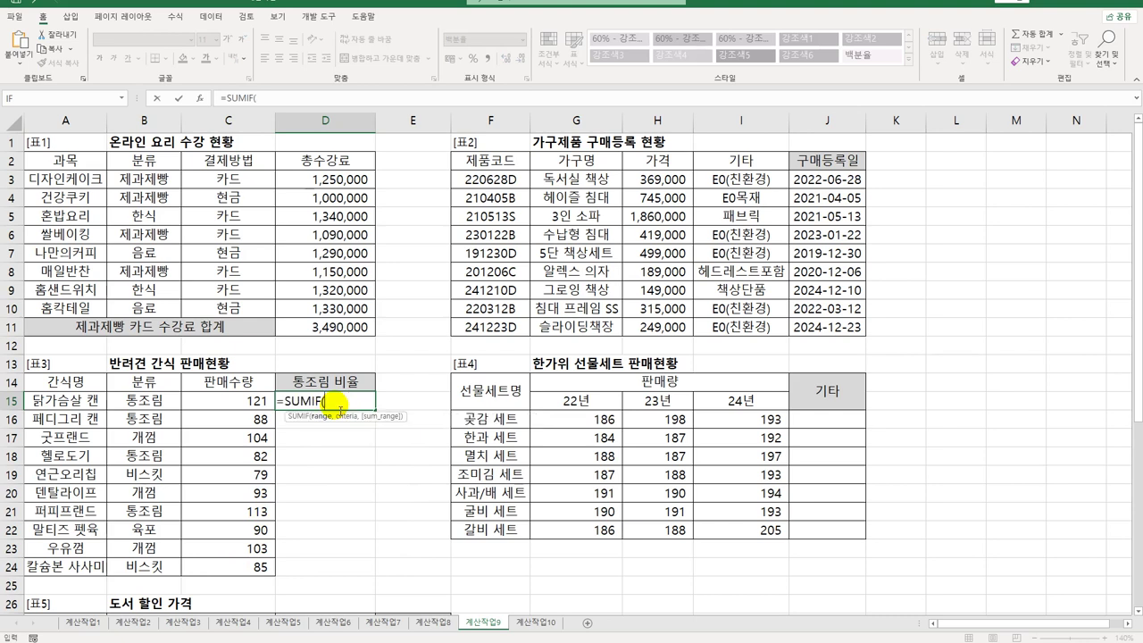
left_click_drag(167, 406, 154, 565)
type(",")
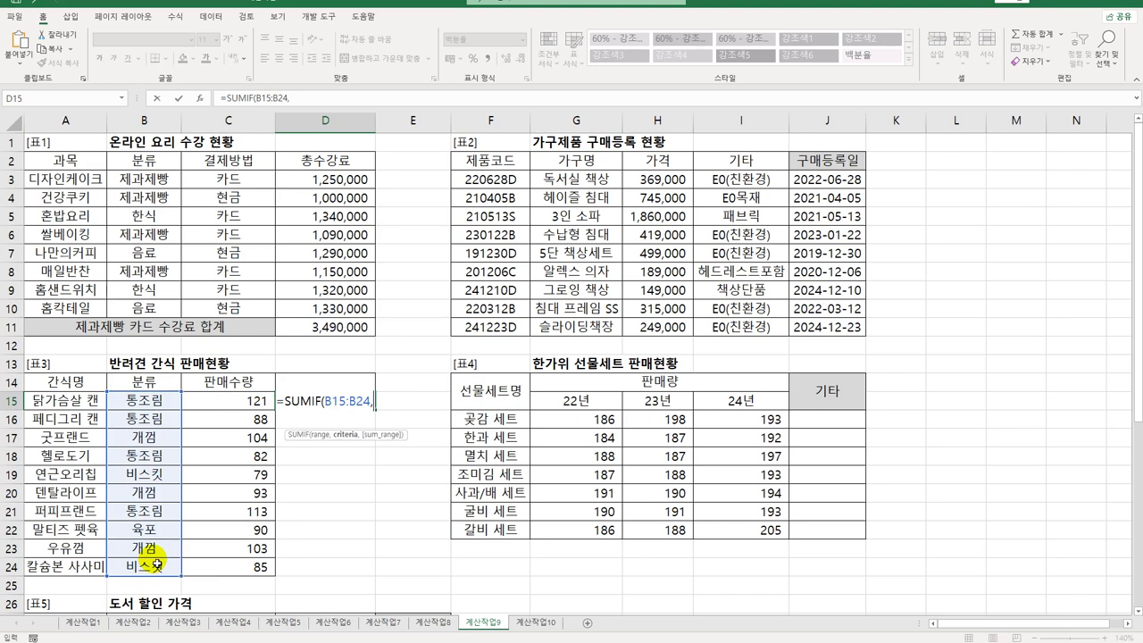
left_click(144, 402)
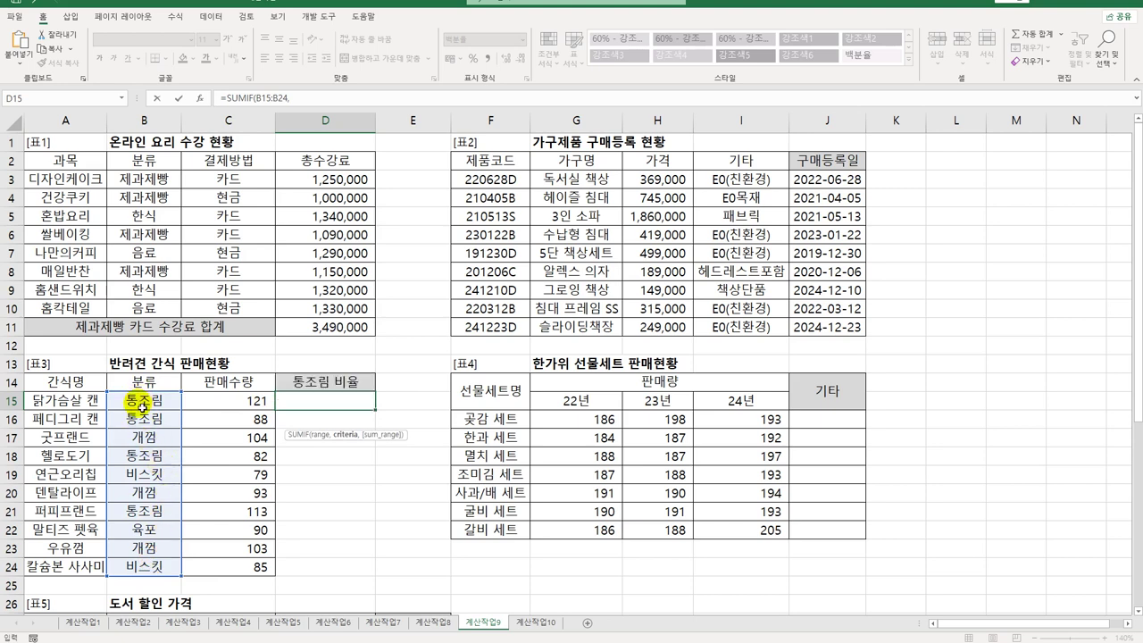
type(",")
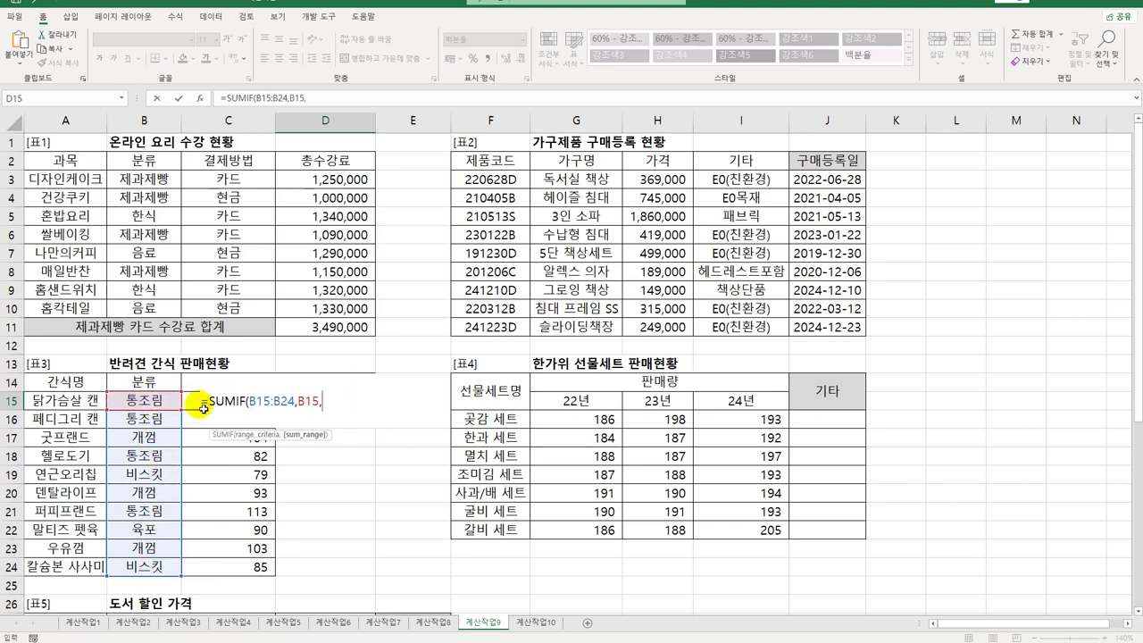
left_click_drag(197, 403, 199, 566)
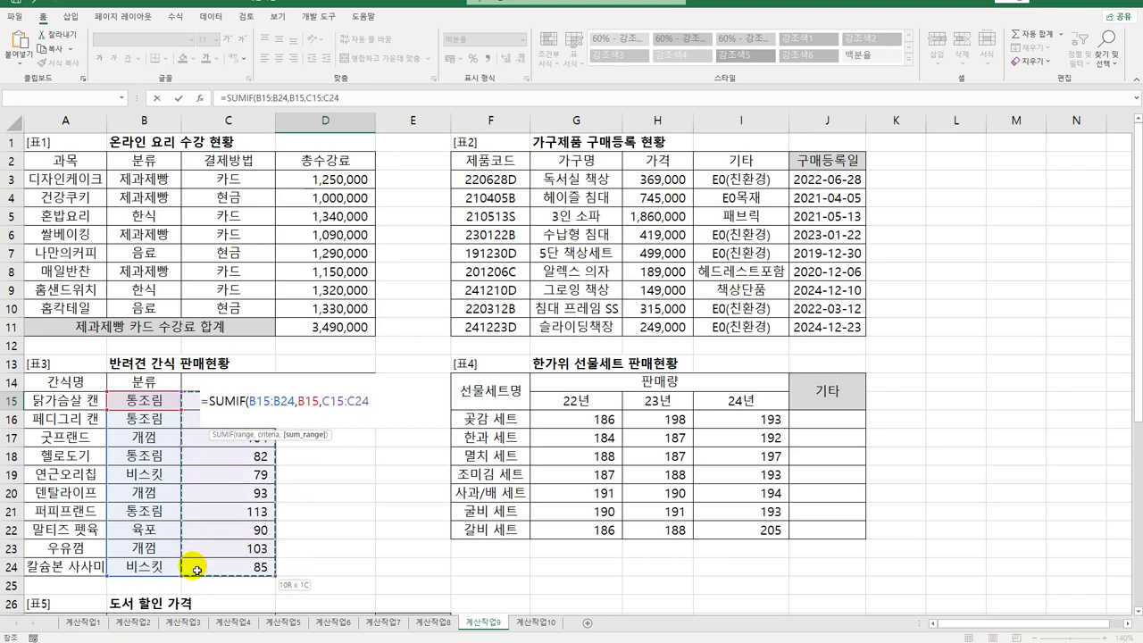
- Divide the SUMIF in D15 by SUM(C15:C24) and complete the 통조림 비율 formula
type(")/")
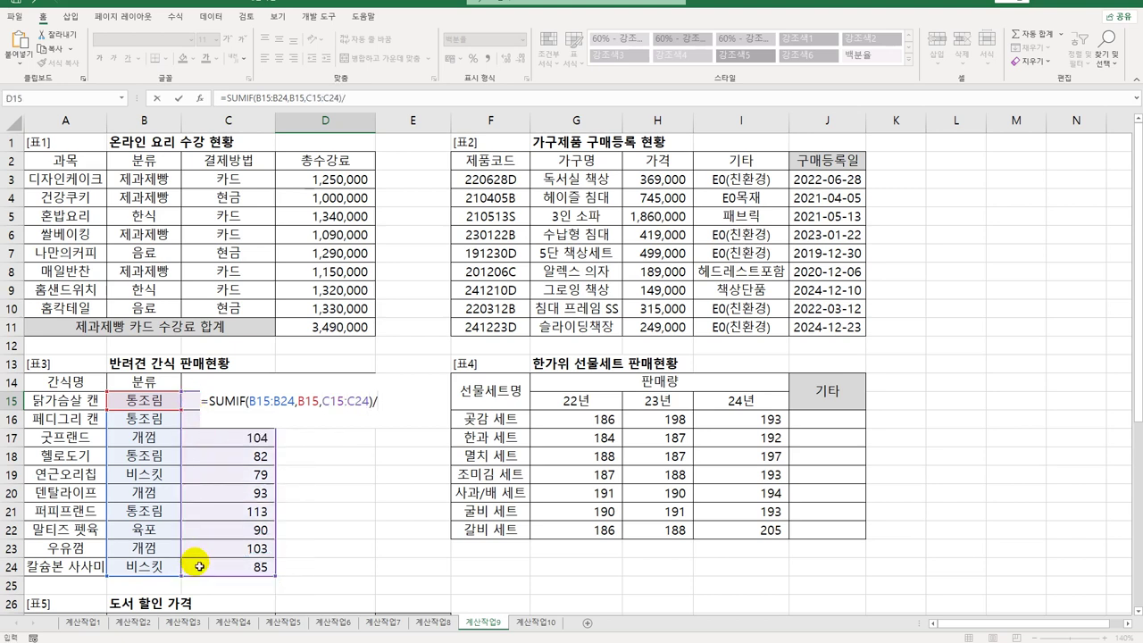
type("SUM(")
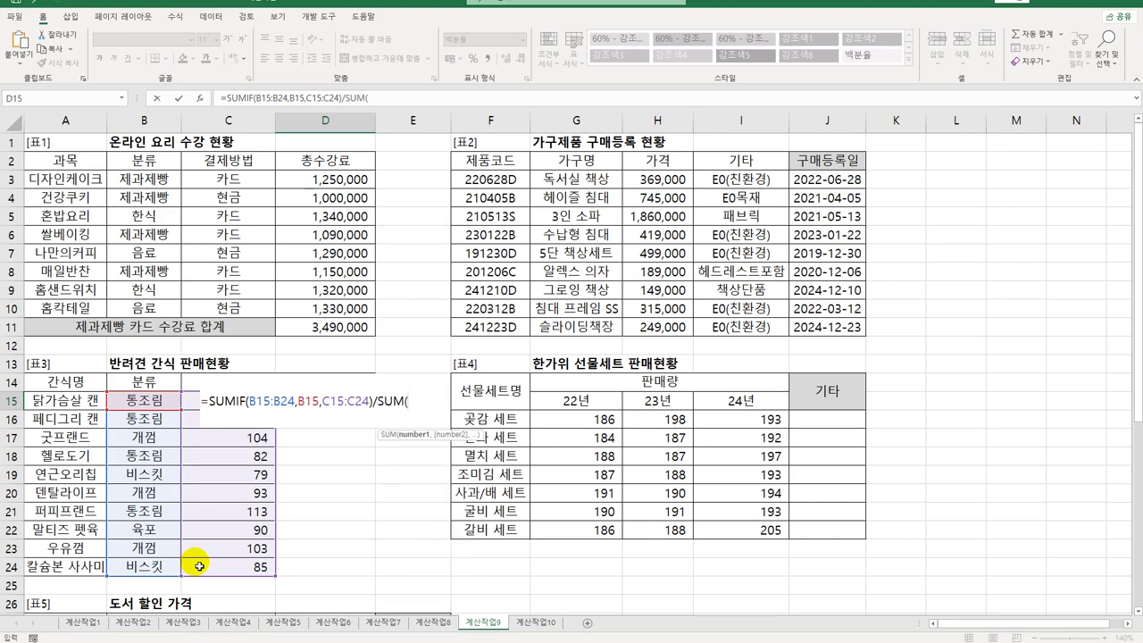
left_click_drag(187, 401, 203, 573)
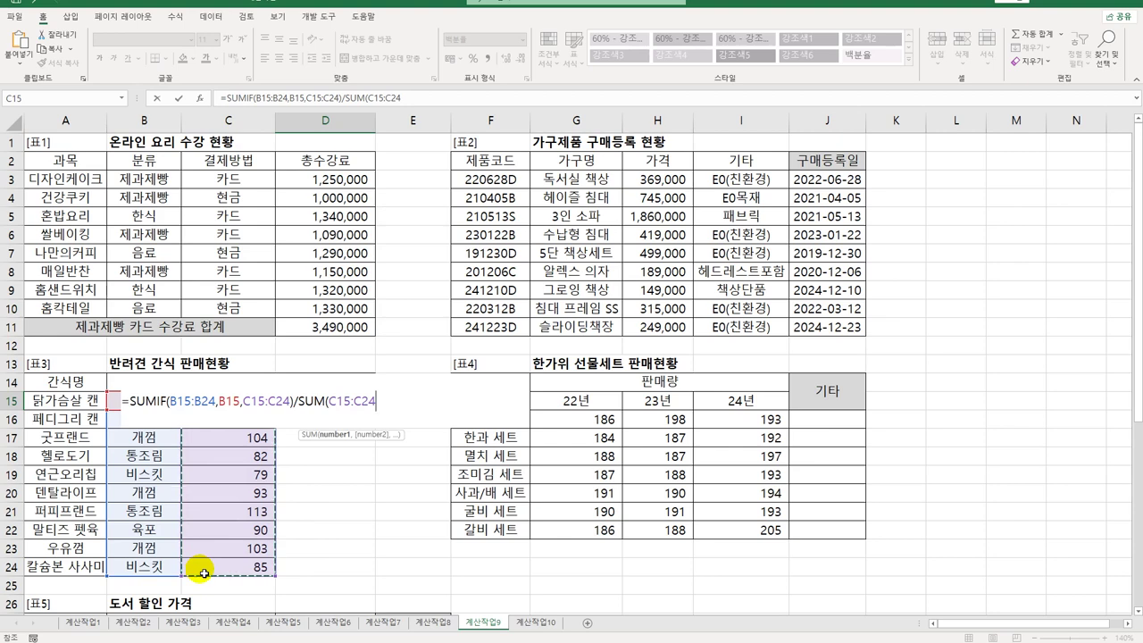
type(")")
key("Return")
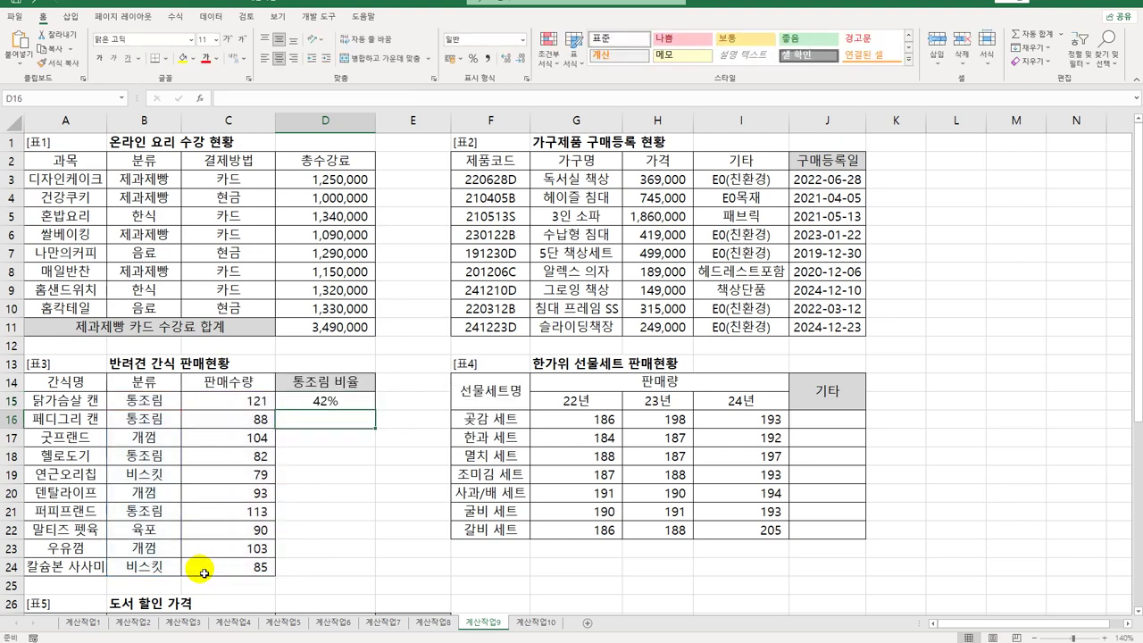
left_click(321, 407)
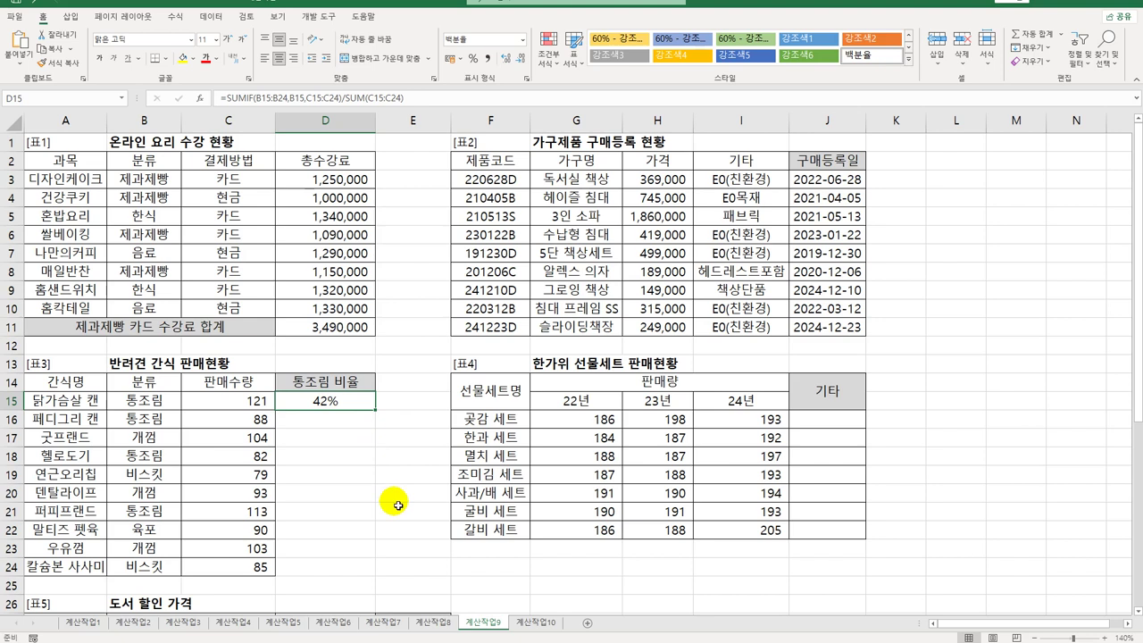
- Start an IF formula in J16 of [표4] with STDEV.S(G16:I16) as the first part of its logical test
left_click(815, 428)
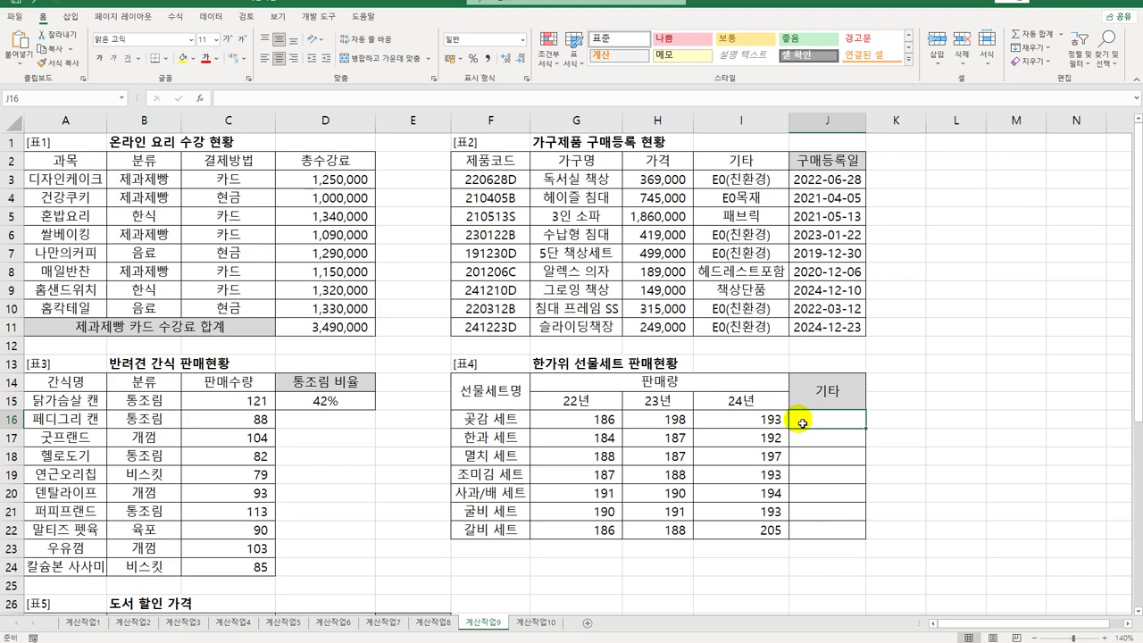
left_click_drag(802, 419, 806, 529)
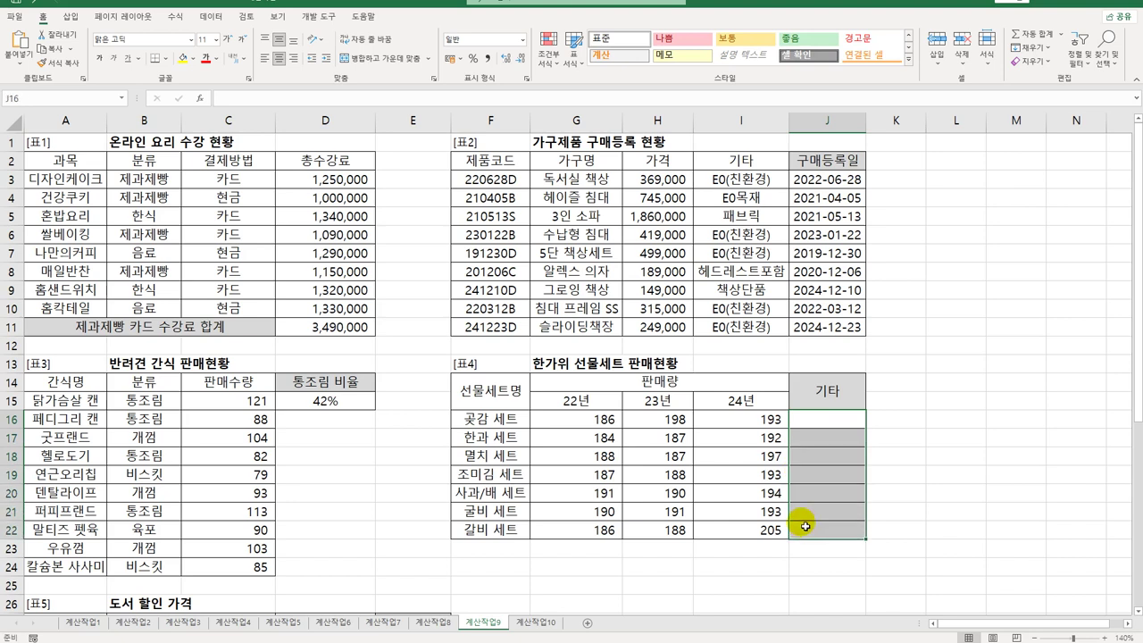
left_click(821, 418)
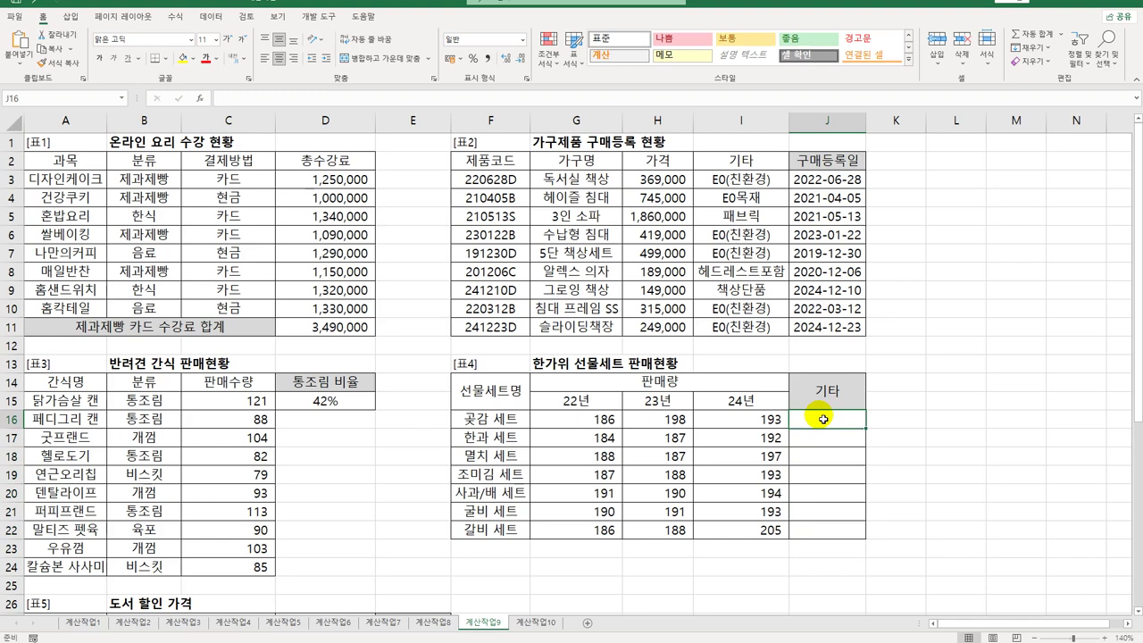
type("=IF(")
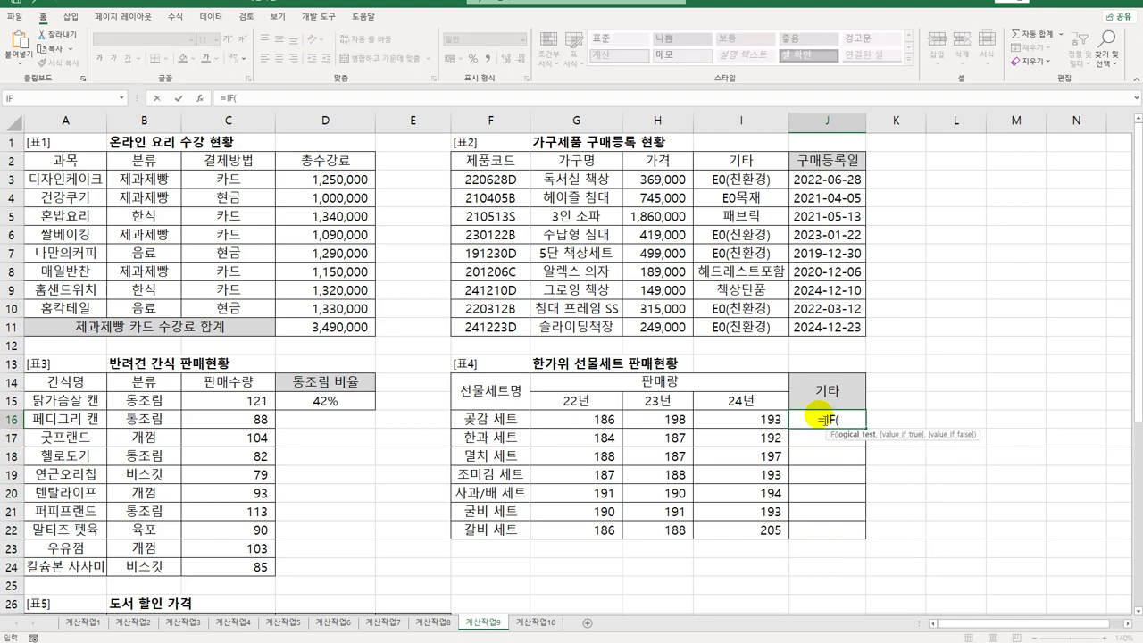
type("ST")
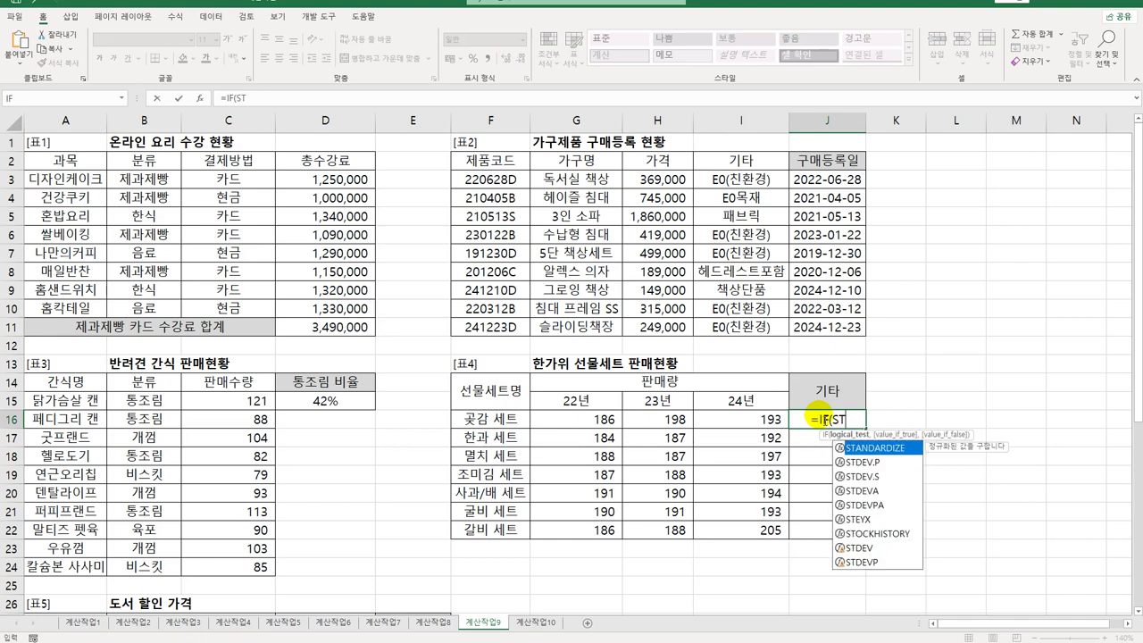
type("D")
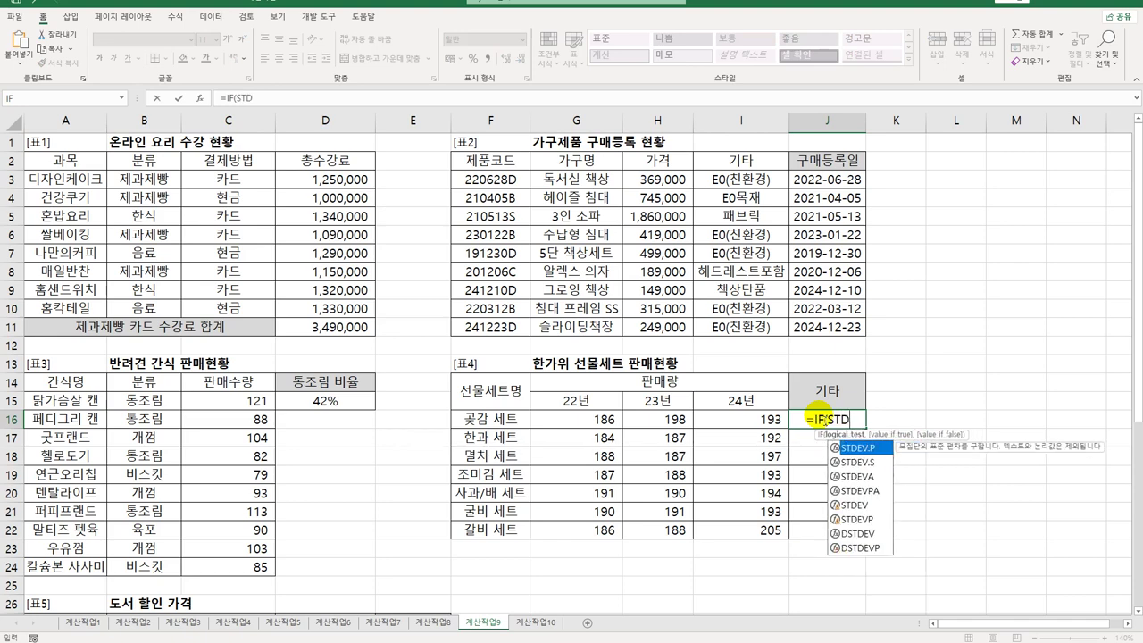
key("Down")
key("Tab")
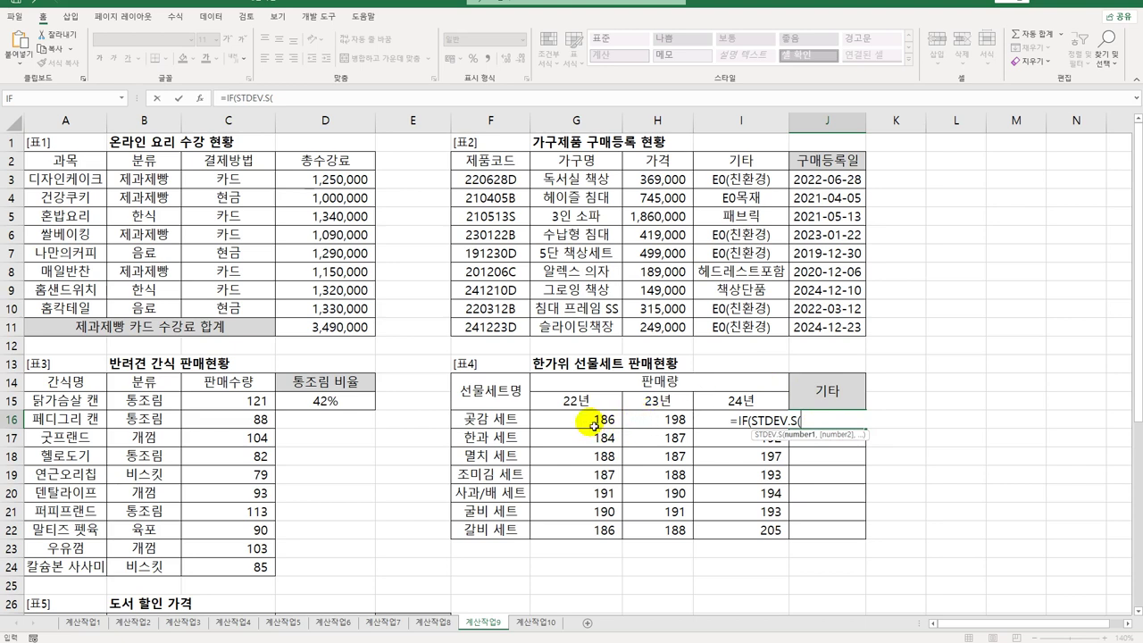
left_click_drag(594, 426, 721, 420)
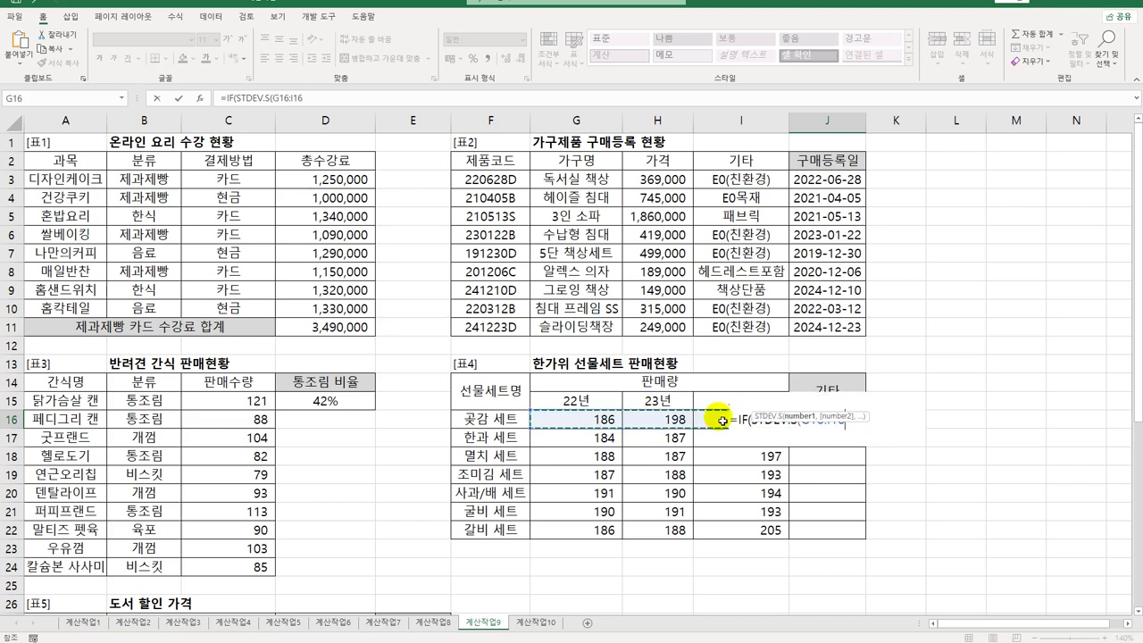
type(")")
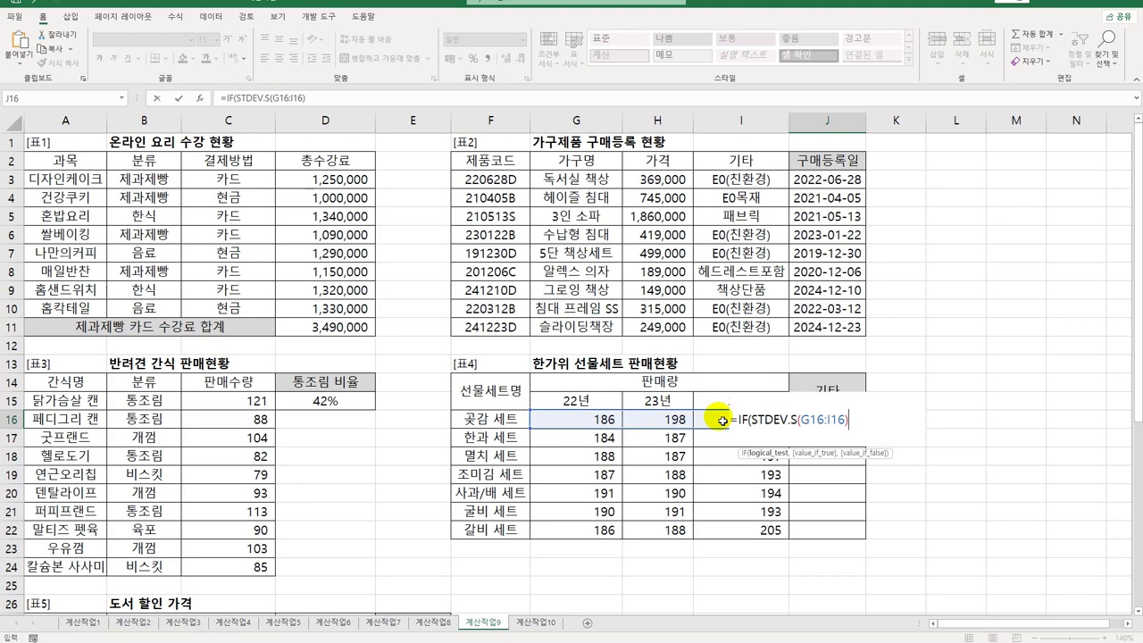
- Complete the logical test in J16 by requiring a value greater than STDEV.S($G$16:$I$22), with the range as an absolute reference
type(">")
type("STDE")
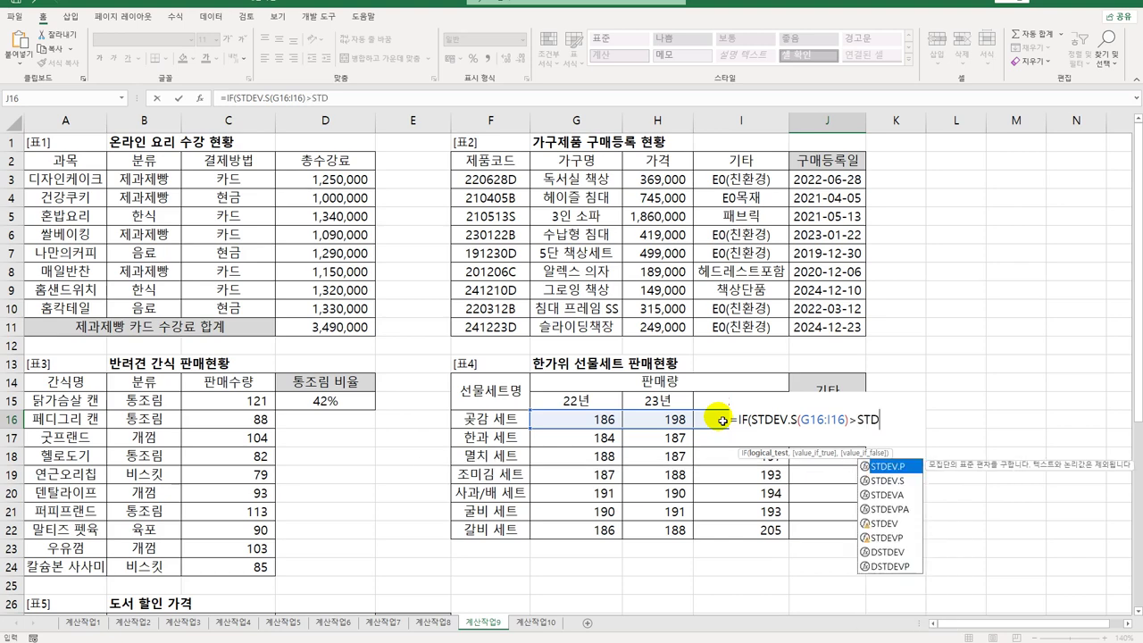
type("V.S(")
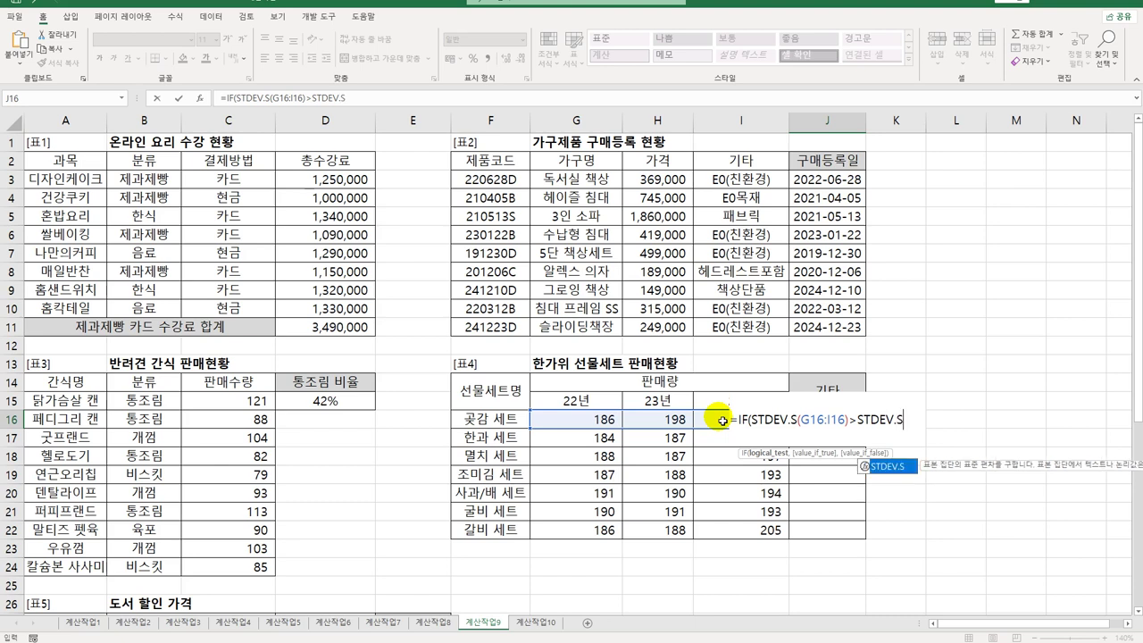
left_click_drag(589, 427, 730, 532)
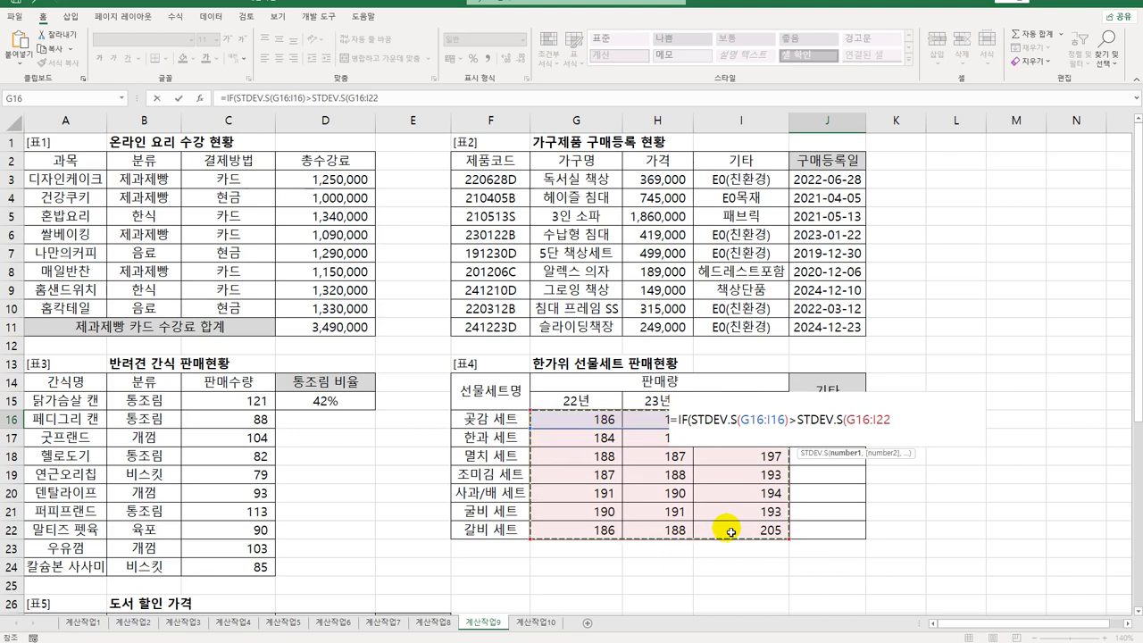
key("F4")
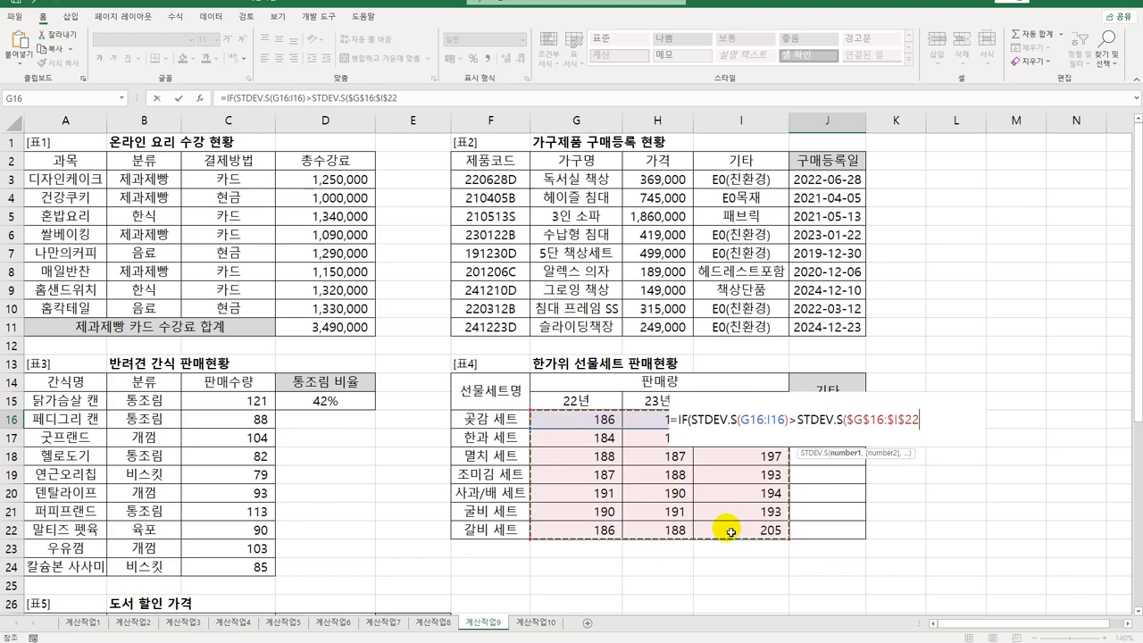
type(")")
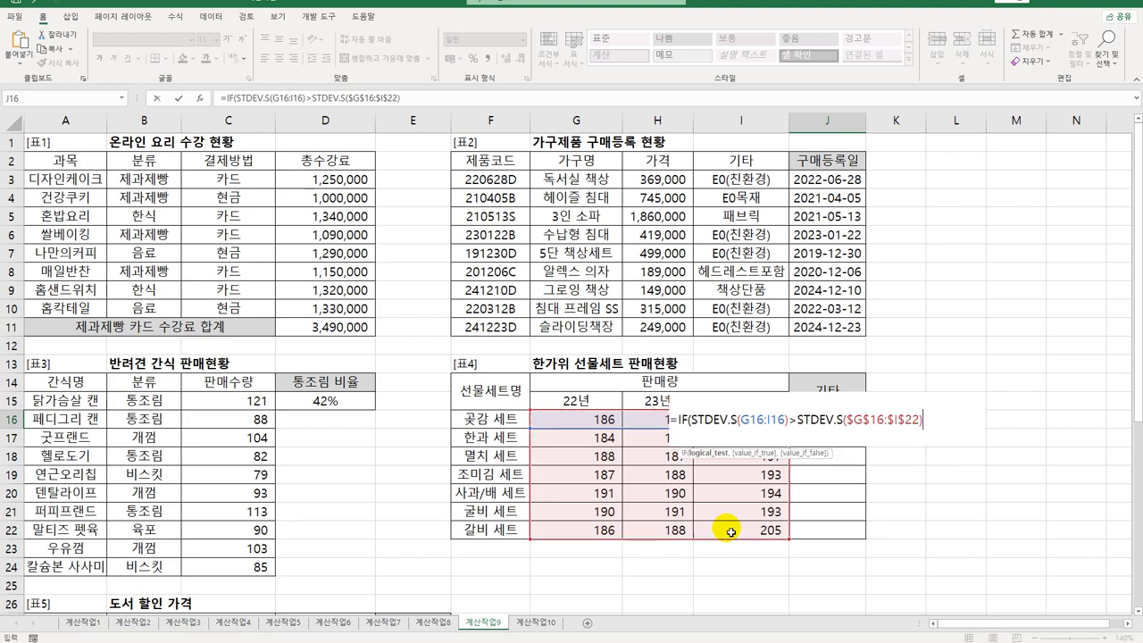
- Finish the IF formula in J16 with "편차큼" if true and "" if false, and copy it down through J22
type(",")
type("\"")
type("편차큼\"")
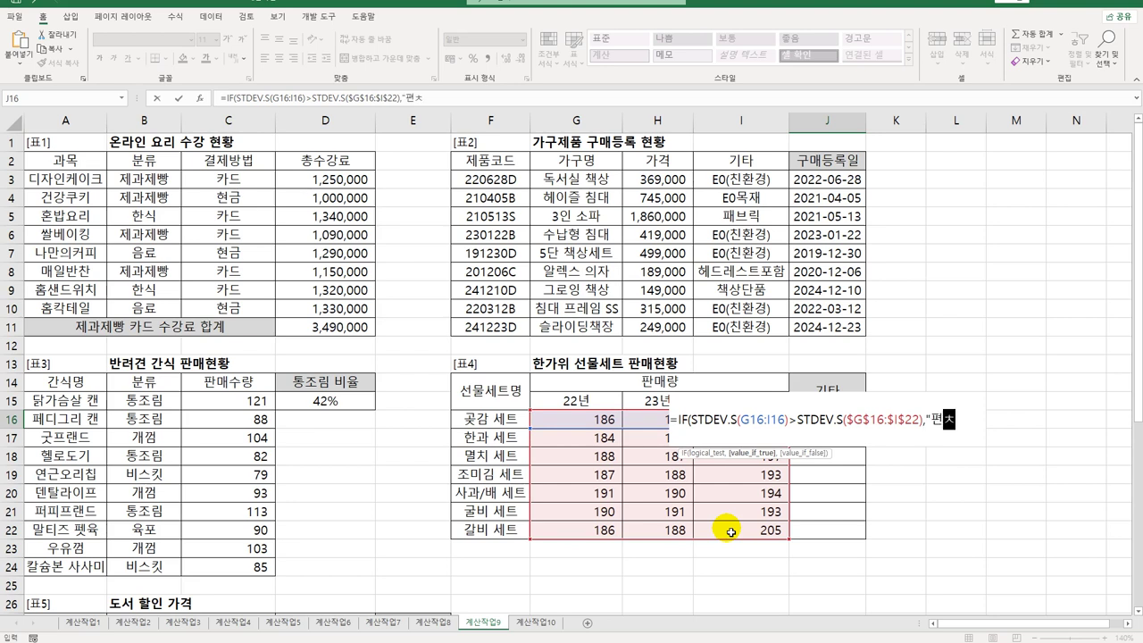
type(",\"\"")
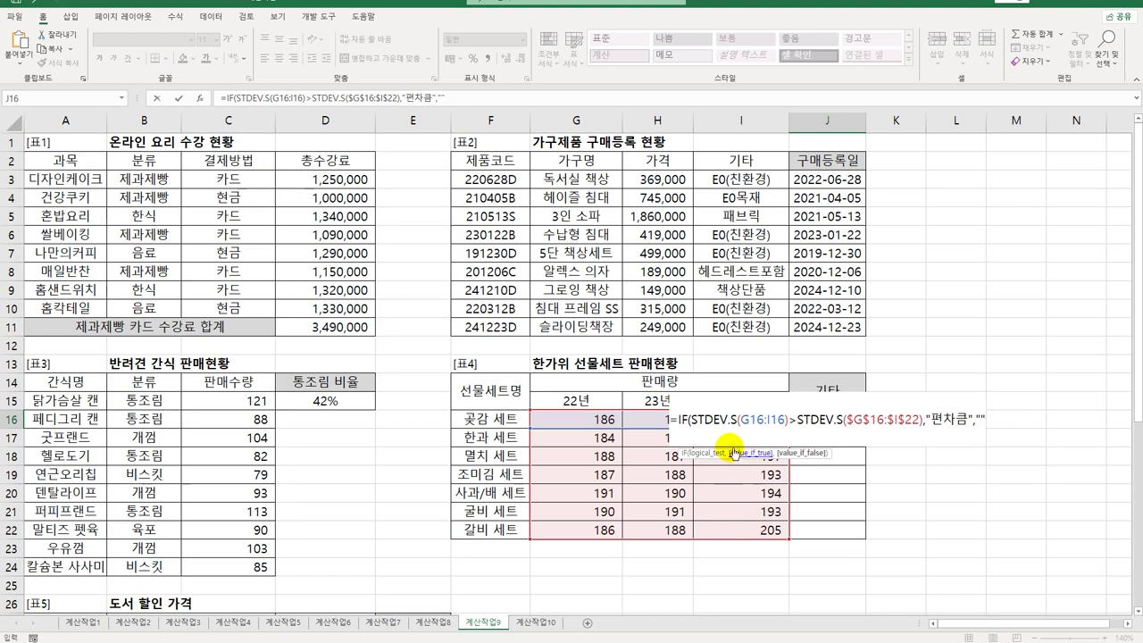
left_click_drag(689, 418, 941, 429)
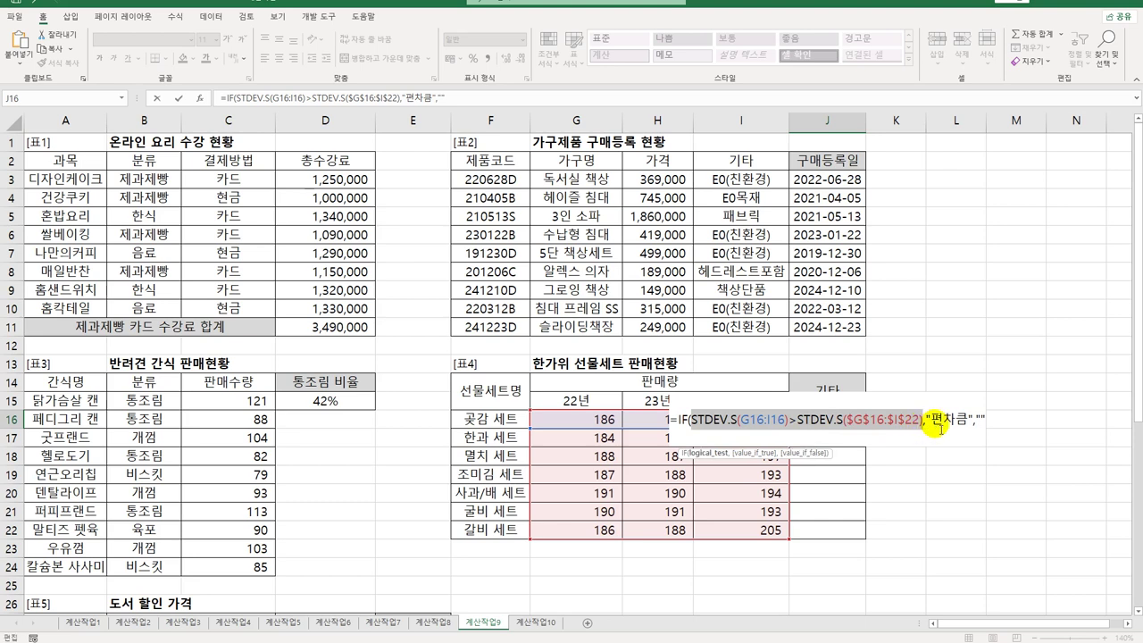
left_click(982, 415)
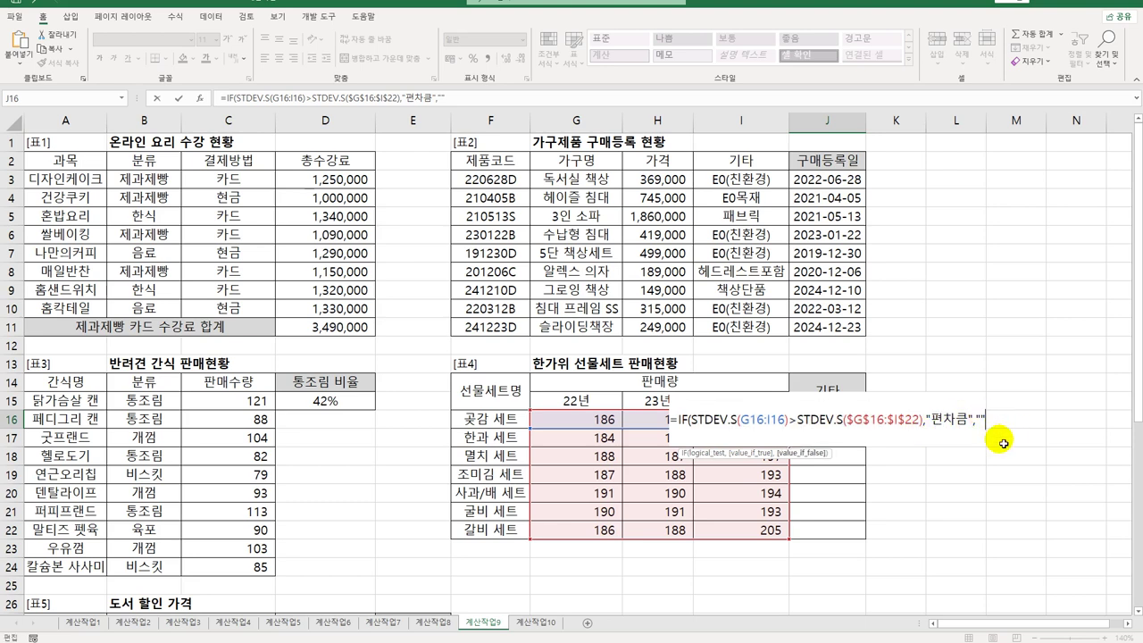
type(")")
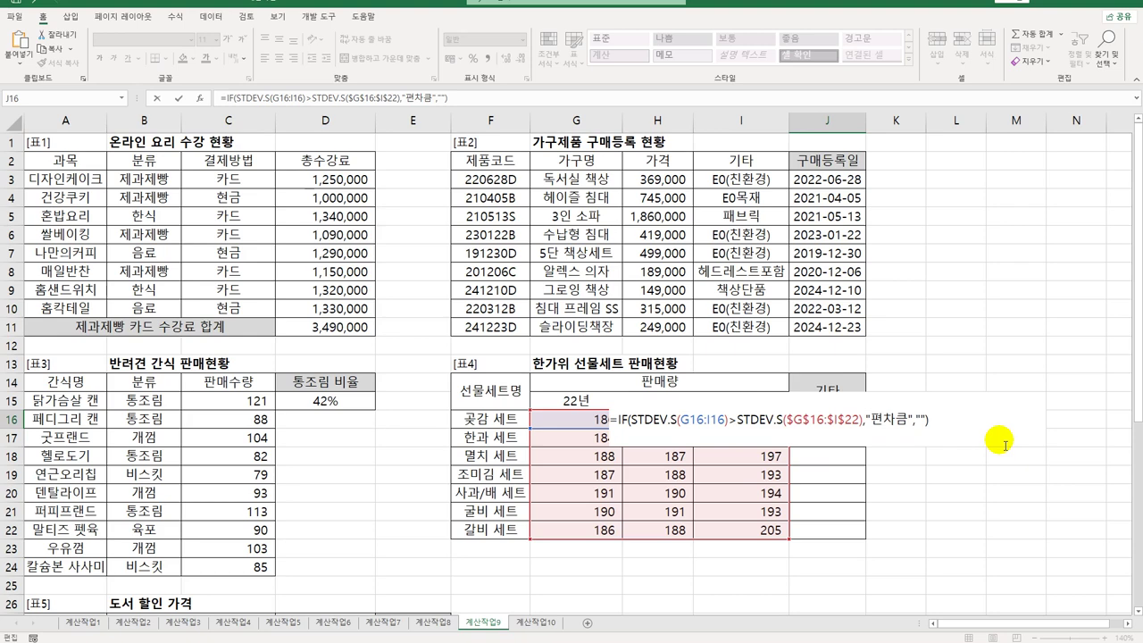
key("Return")
left_click(856, 425)
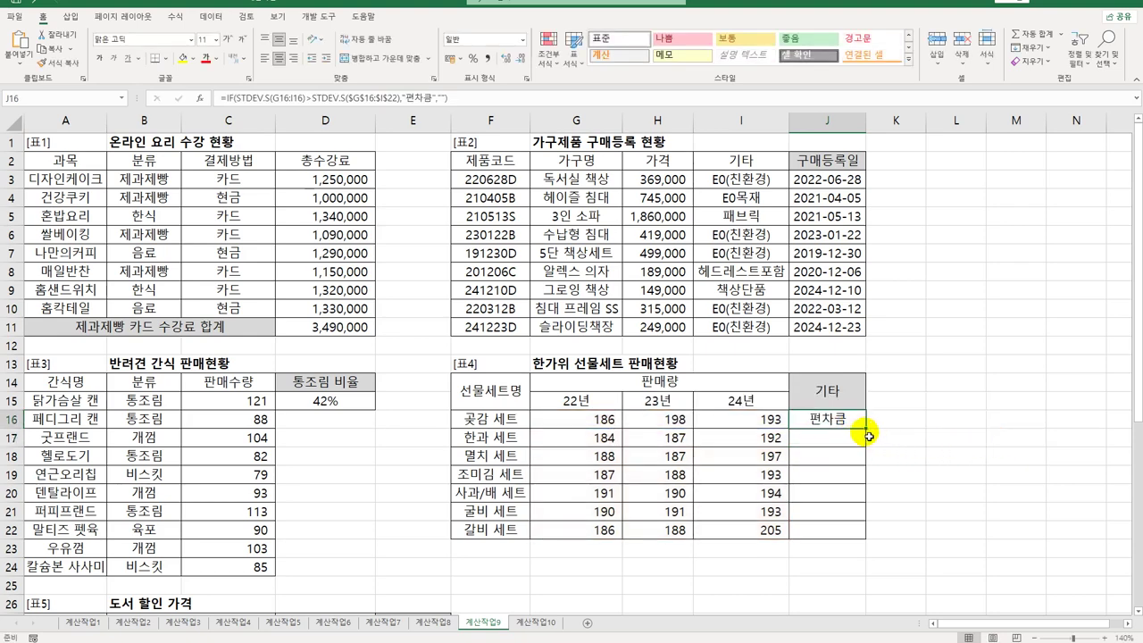
left_click_drag(868, 436, 868, 529)
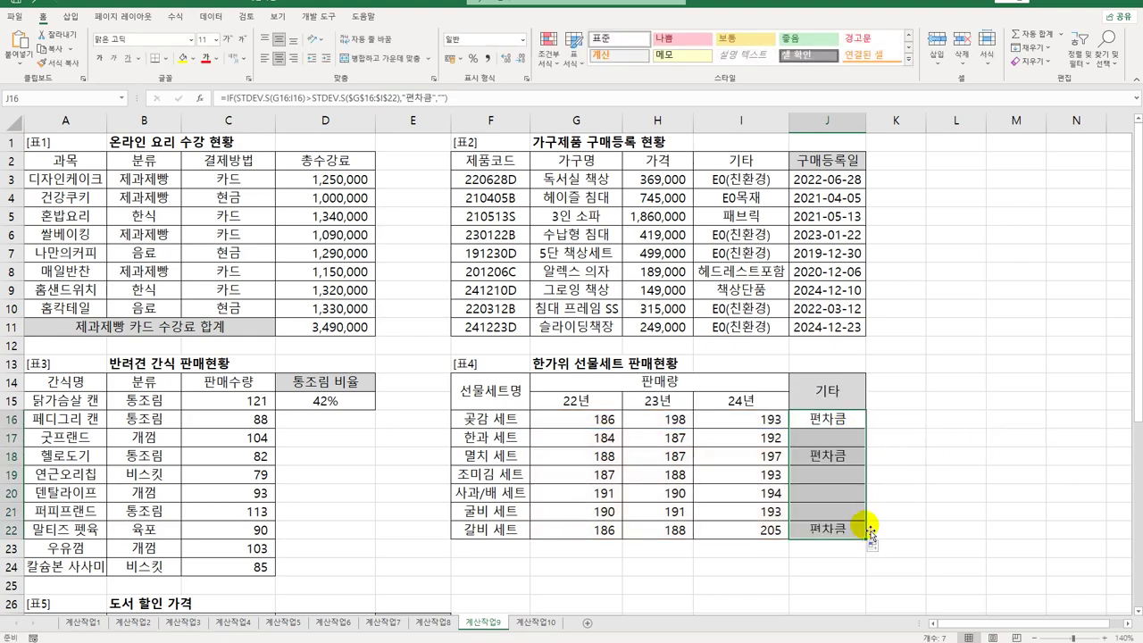
- Examine [표5], the 출판일 dates in A28:A37 and the year brackets and discount rates in the <할인율표>
scroll(242, 411, "down", 6)
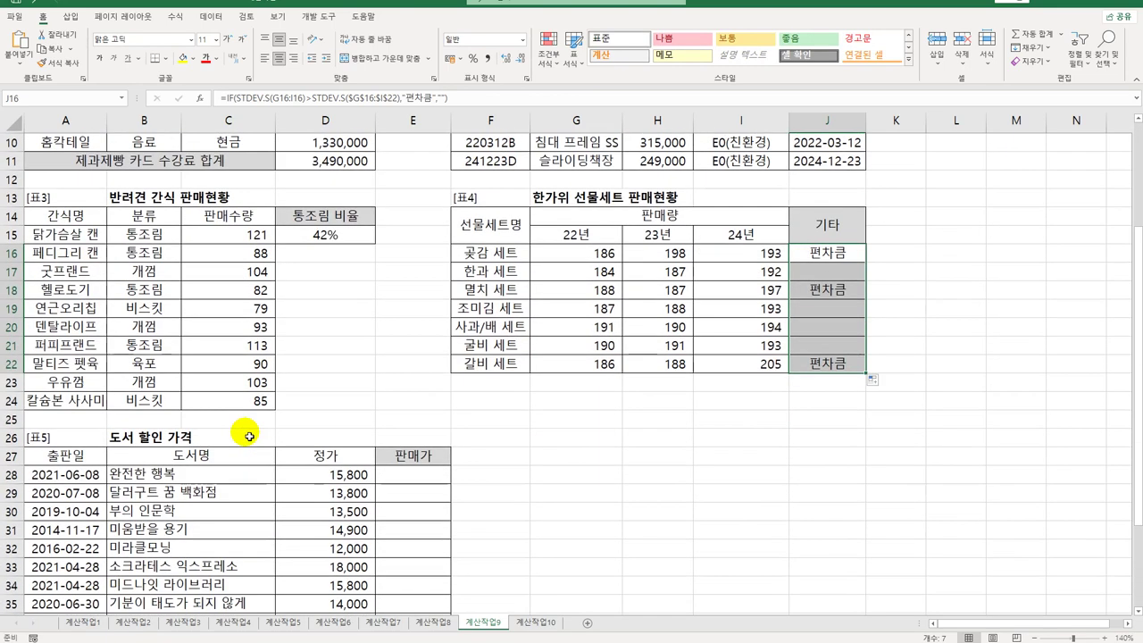
left_click(432, 309)
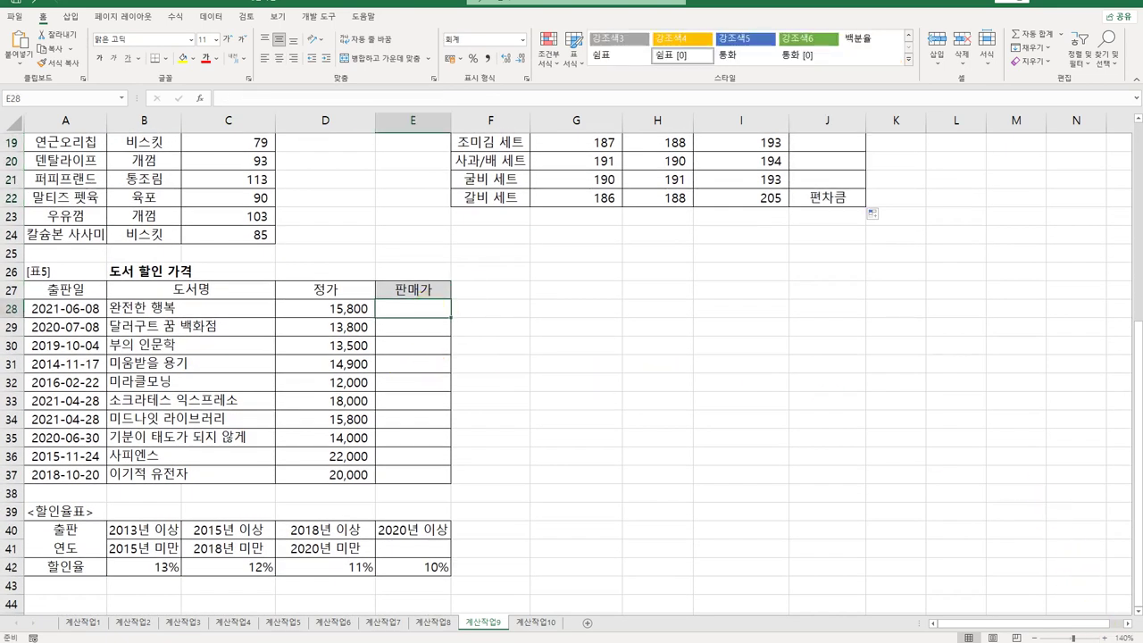
left_click(1136, 610)
left_click(1137, 610)
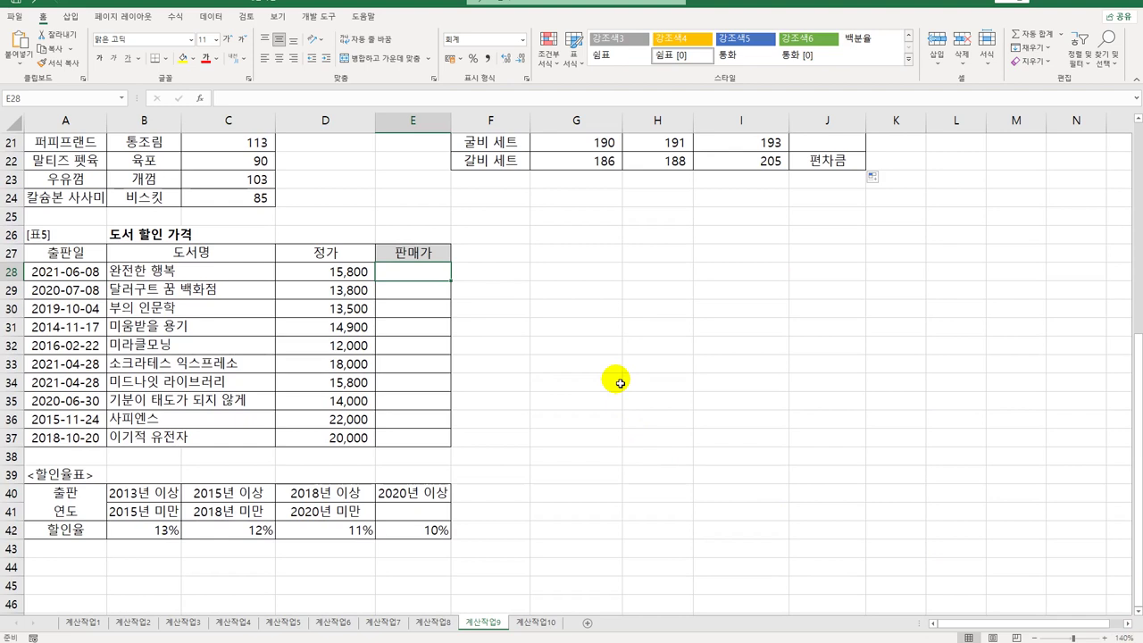
left_click(79, 279)
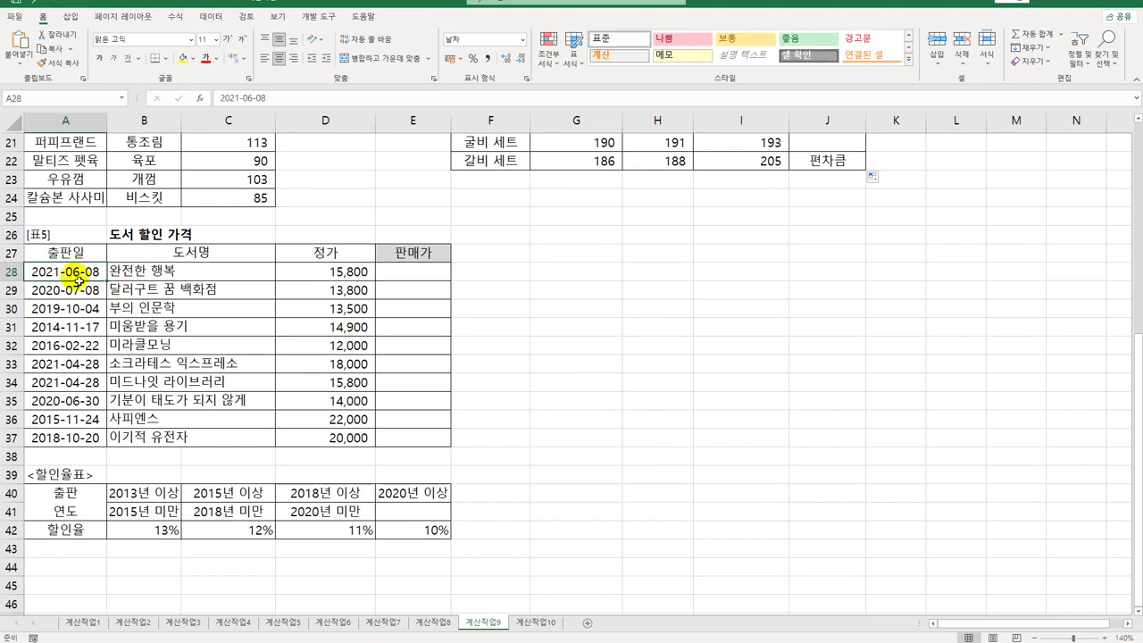
left_click_drag(79, 280, 77, 441)
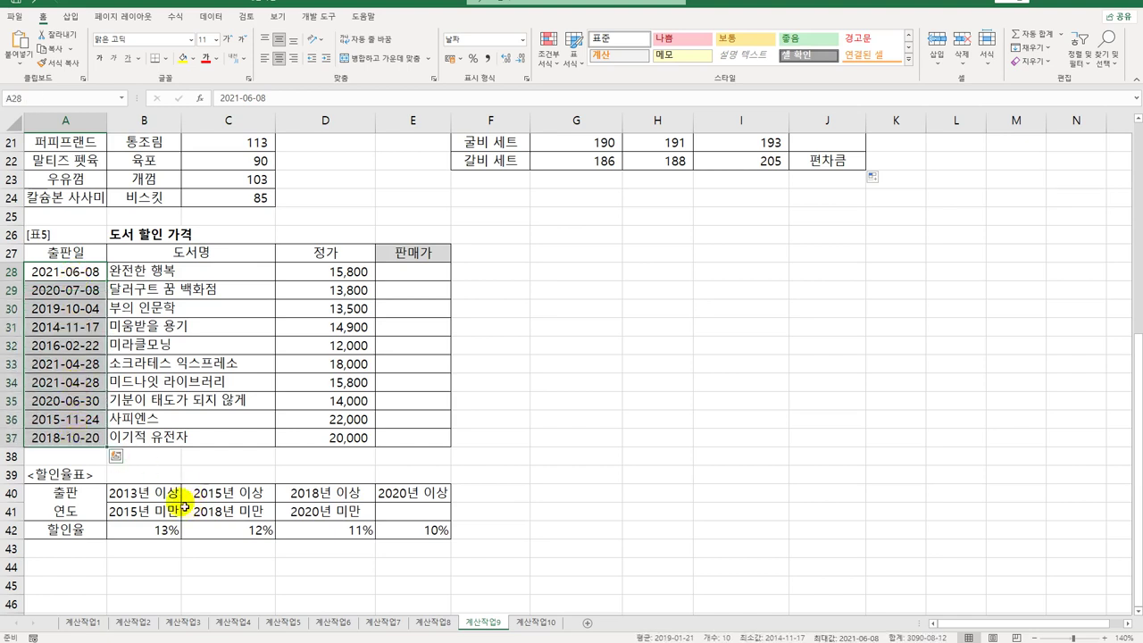
left_click_drag(152, 494, 439, 532)
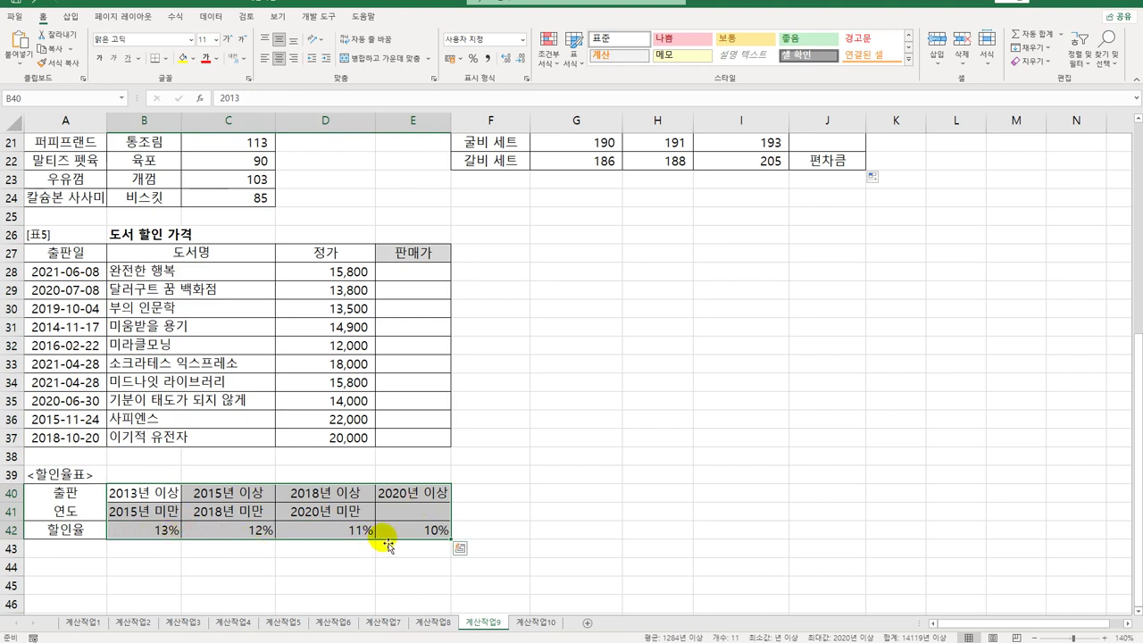
- Enter a YEAR formula in E28 of [표5] that extracts the year from the 출판일 in A28
left_click(434, 276)
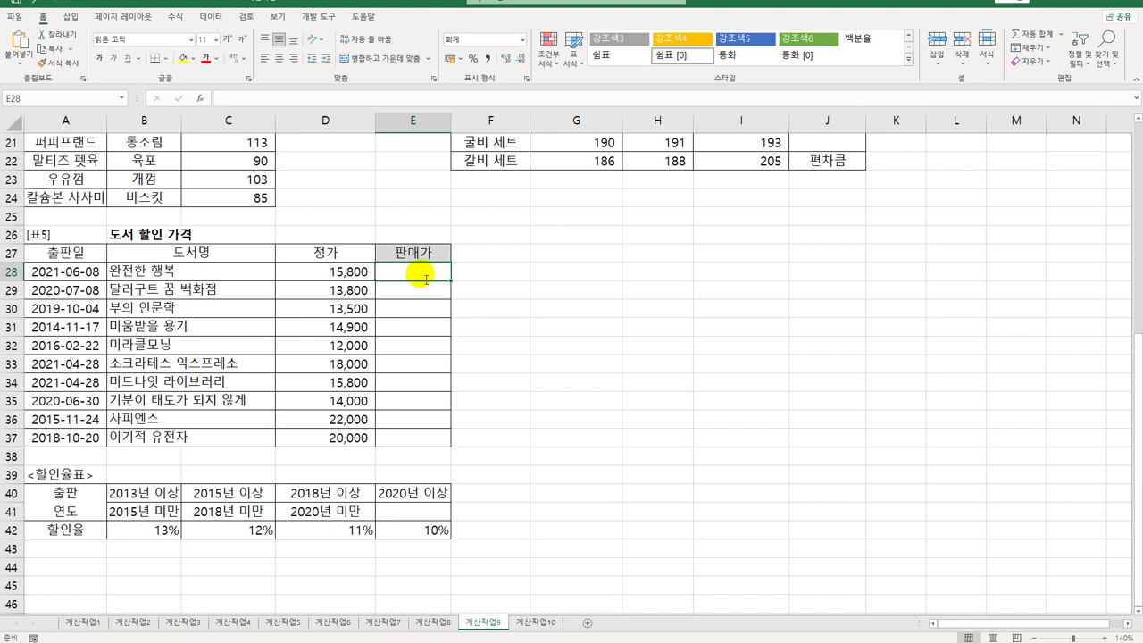
type("=ㅛㄷ")
key("BackSpace")
key("BackSpace")
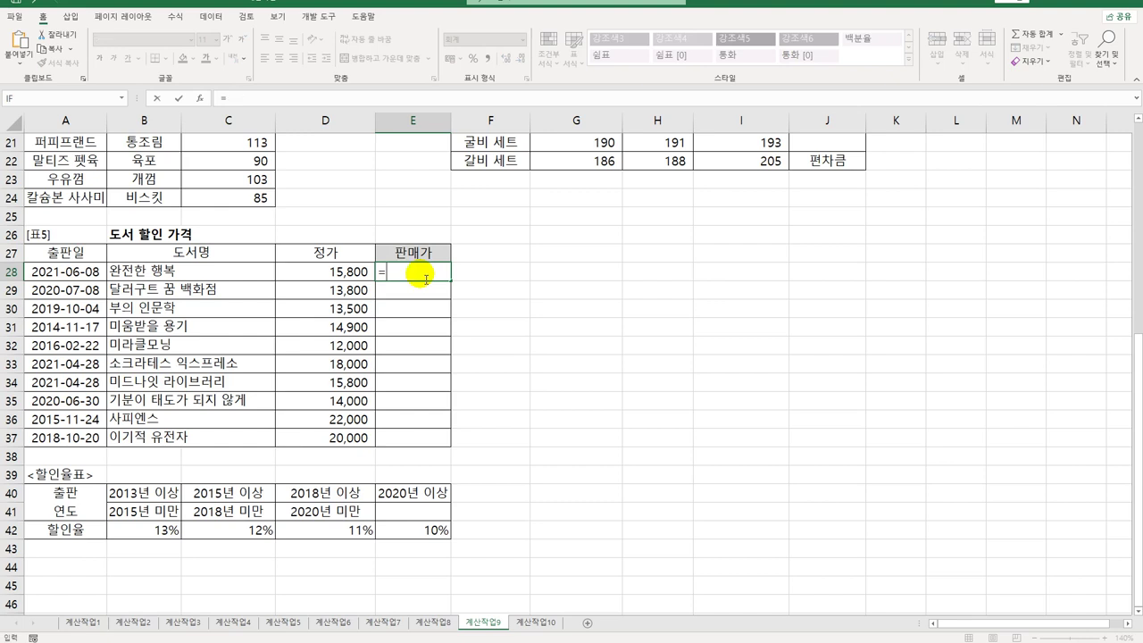
type("Y")
key("Tab")
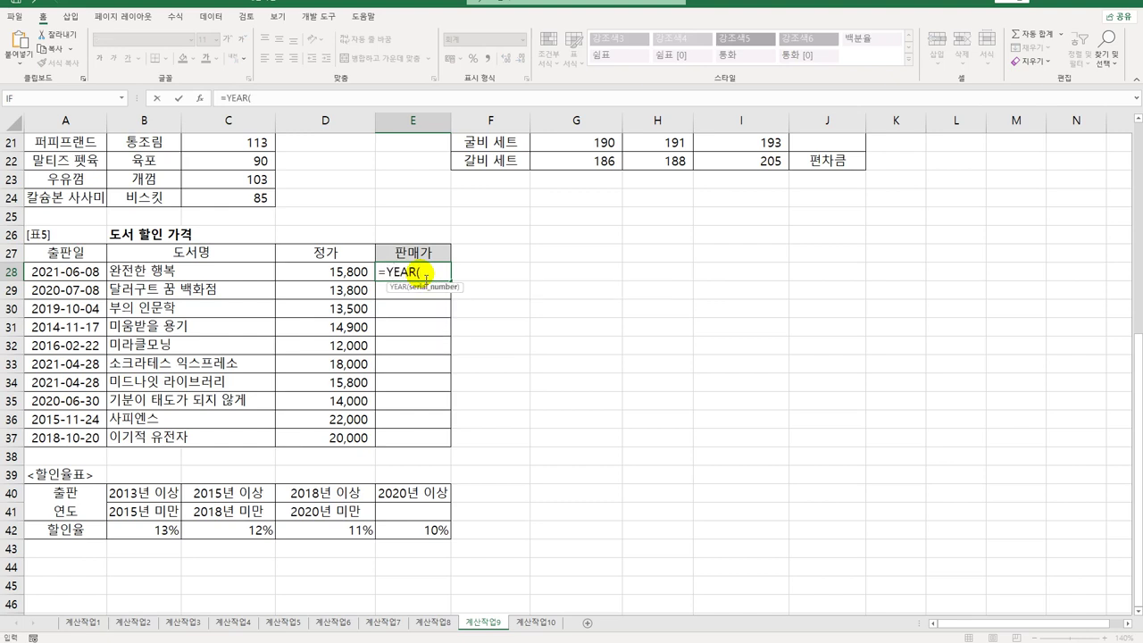
left_click(95, 275)
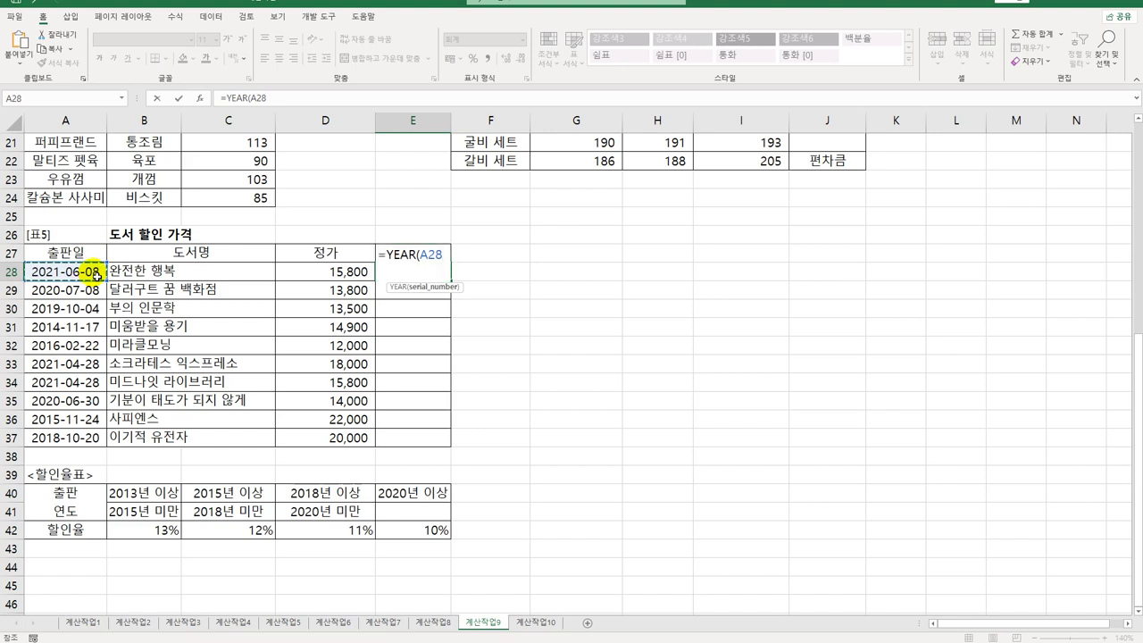
type(")")
key("Return")
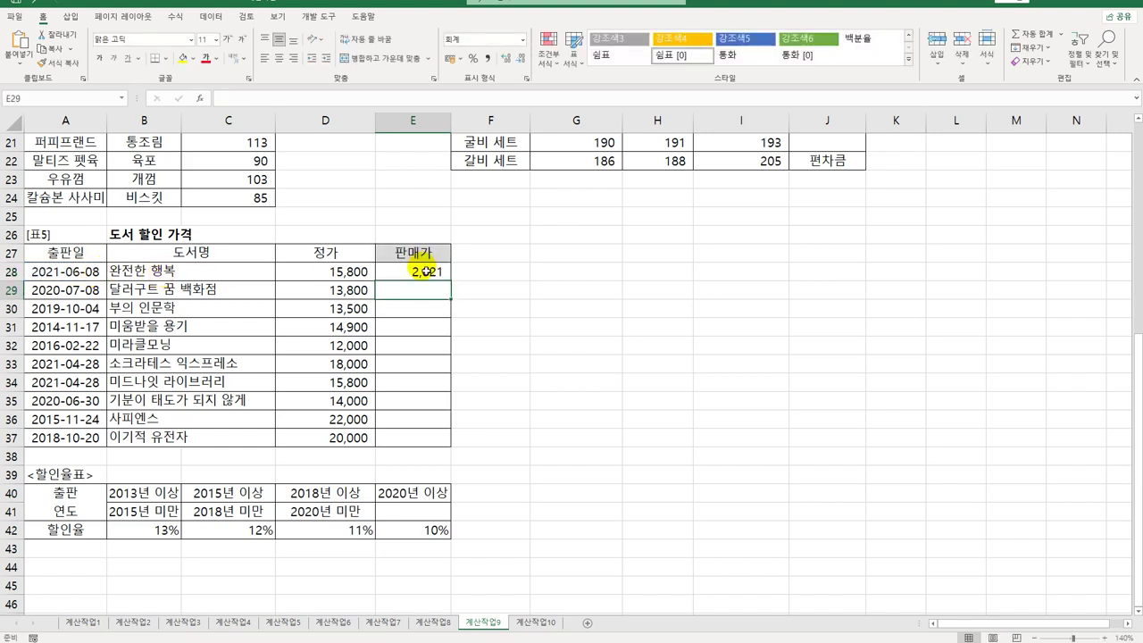
- Wrap the YEAR(A28) formula in E28 in an HLOOKUP function, using it as the lookup value
left_click(425, 272)
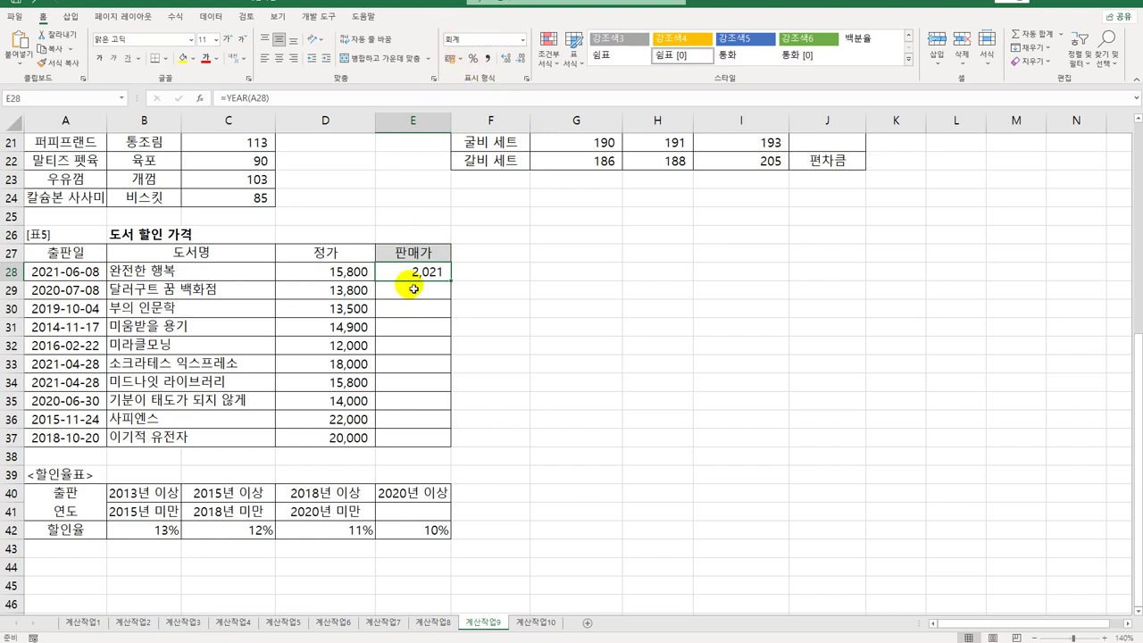
left_click(161, 494)
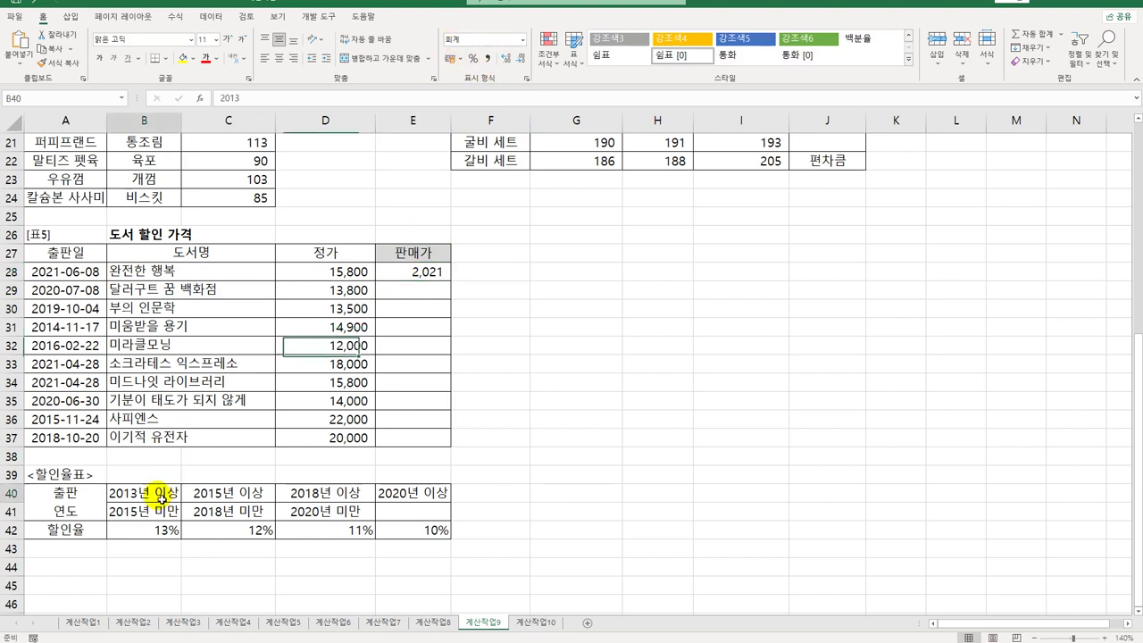
left_click_drag(161, 497, 406, 492)
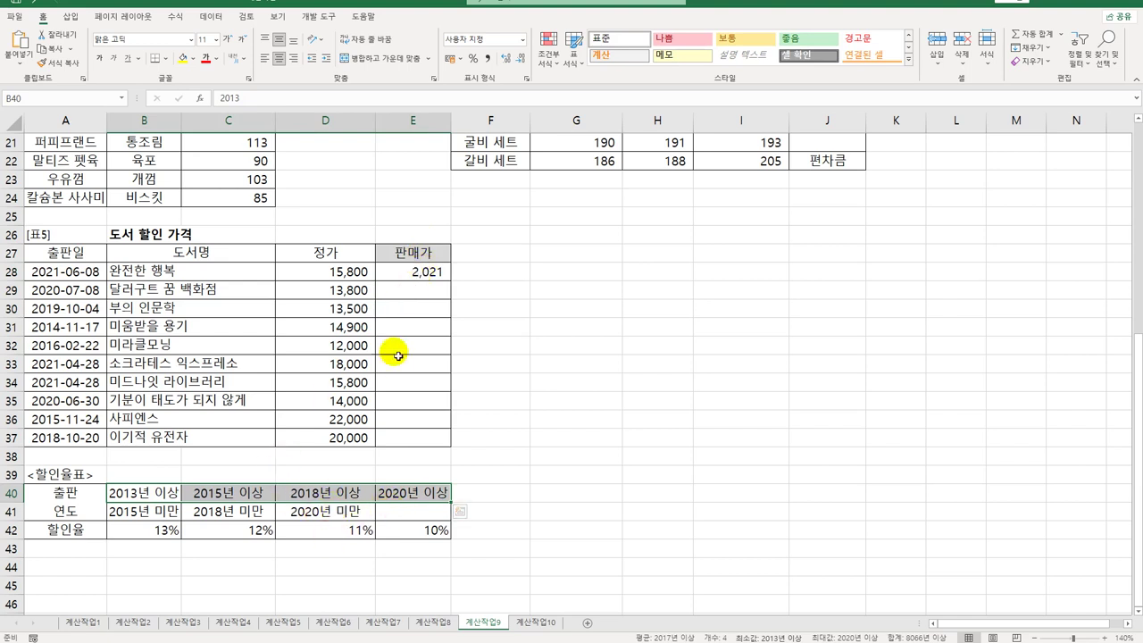
double_click(397, 275)
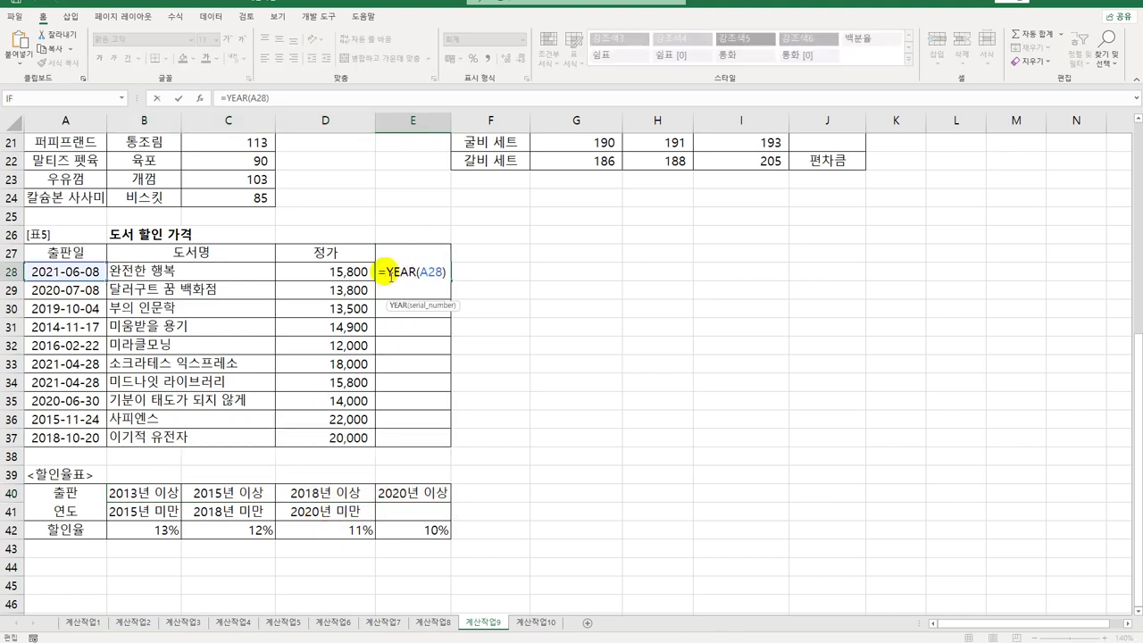
left_click(384, 268)
type("HLOOKUP(")
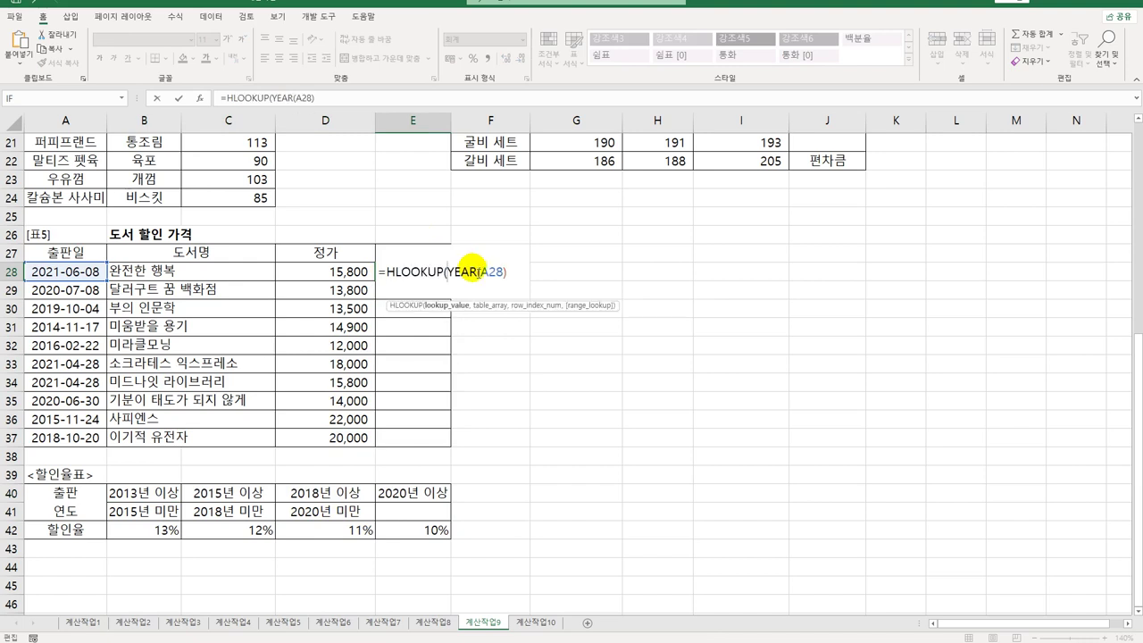
left_click(511, 272)
type(",")
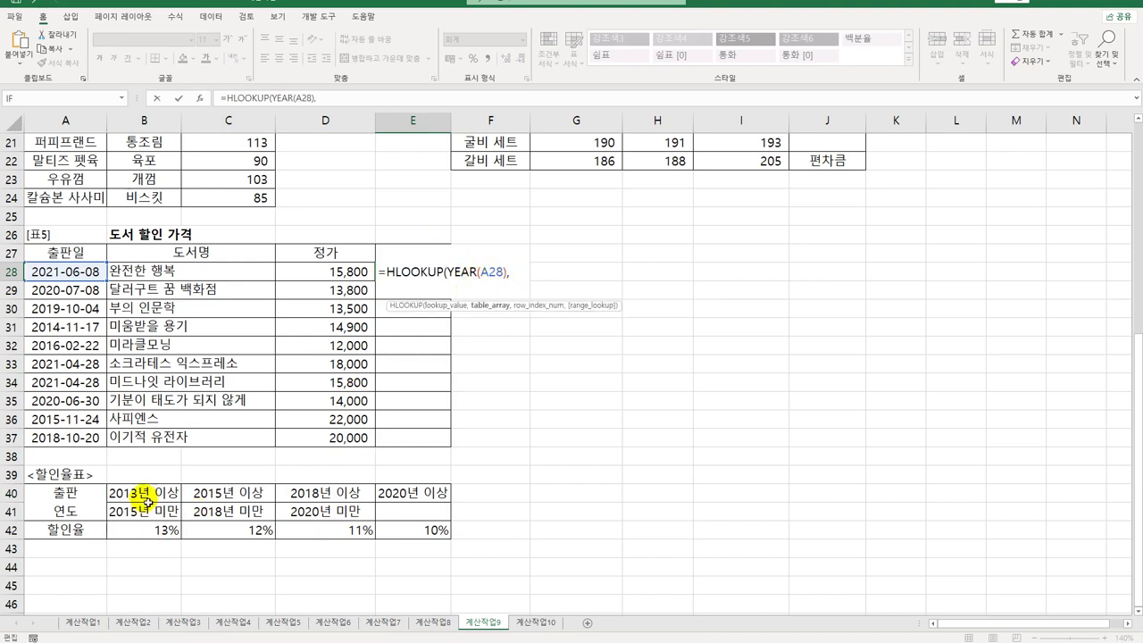
- Complete the HLOOKUP in E28 with the absolute table range $B$40:$E$42 and row index 3
left_click_drag(144, 498, 398, 531)
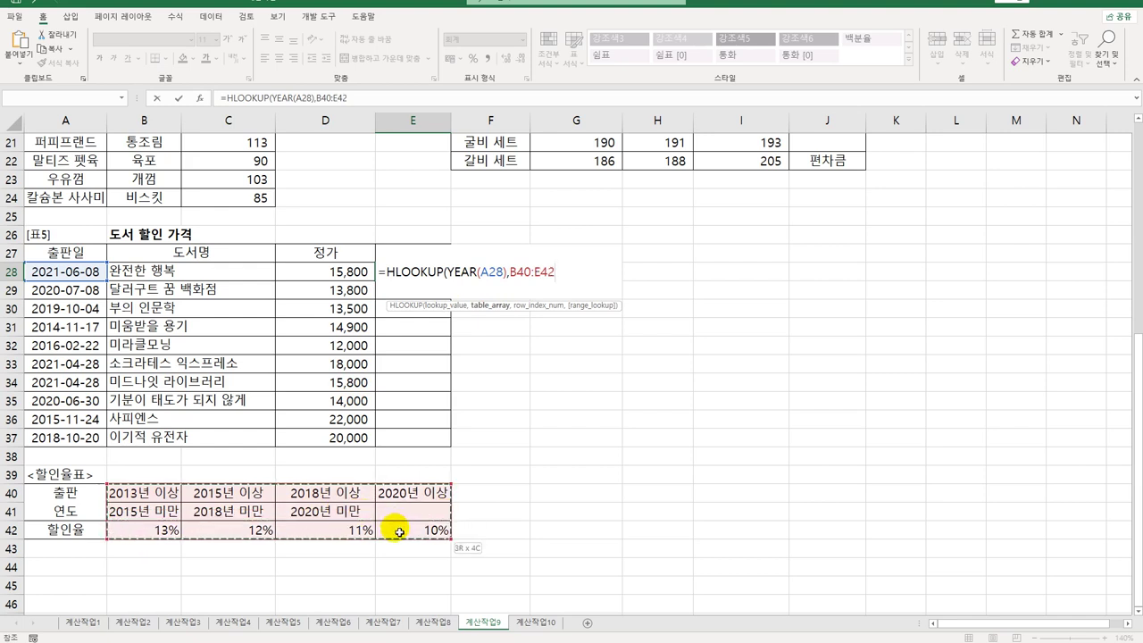
key("F4")
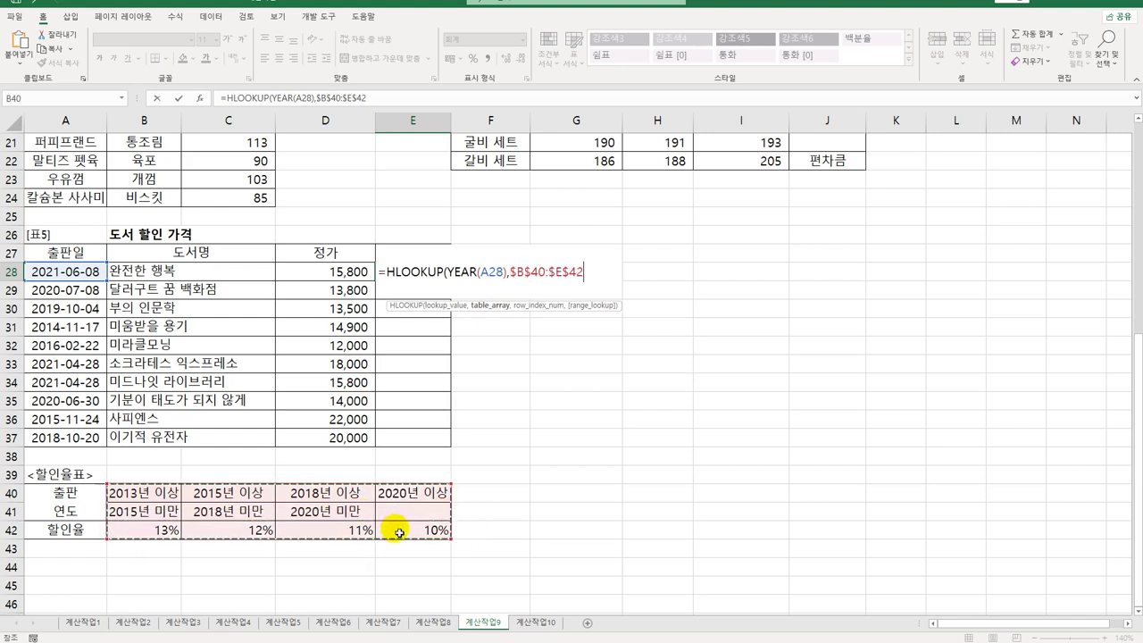
type(",")
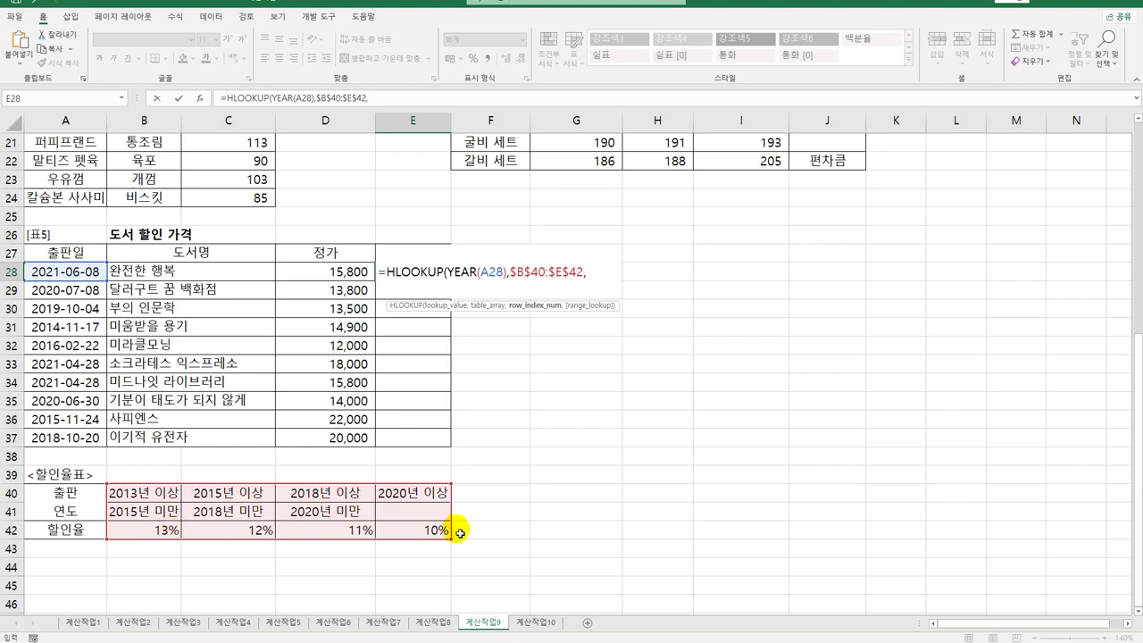
type("3)")
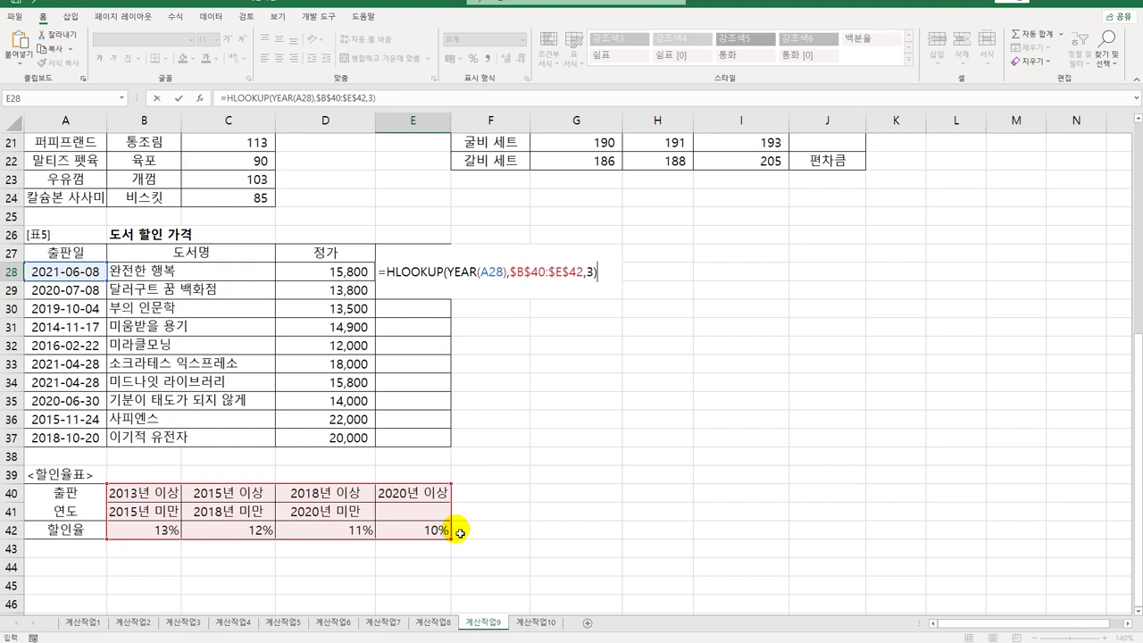
key("Return")
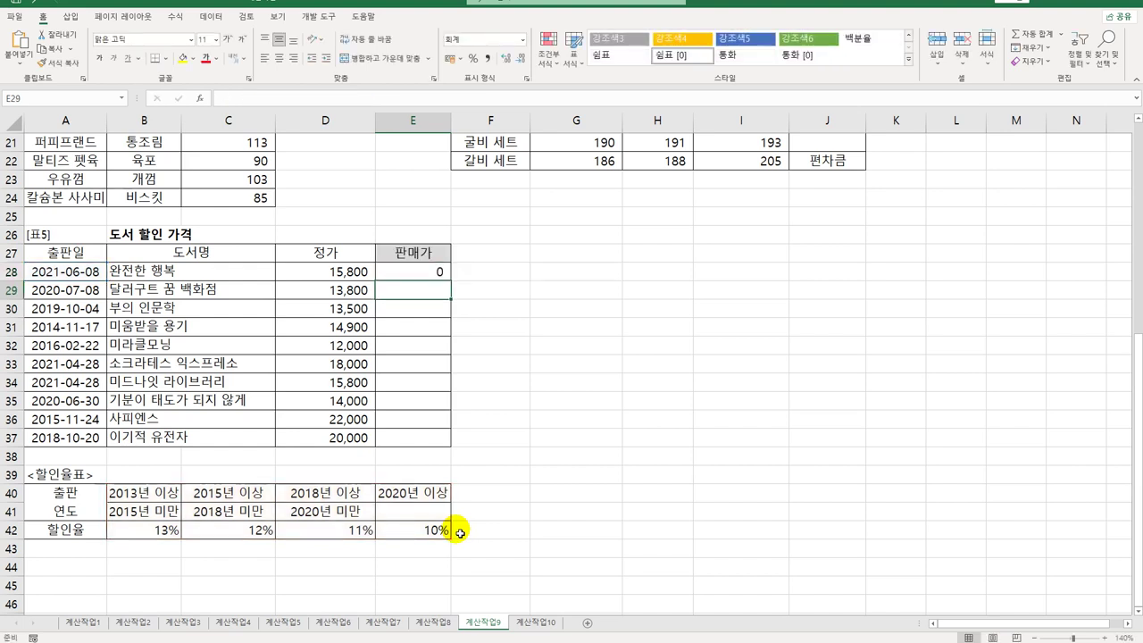
- Multiply the HLOOKUP in E28 by the 정가 in D28 and copy the formula down through E37
left_click(442, 270)
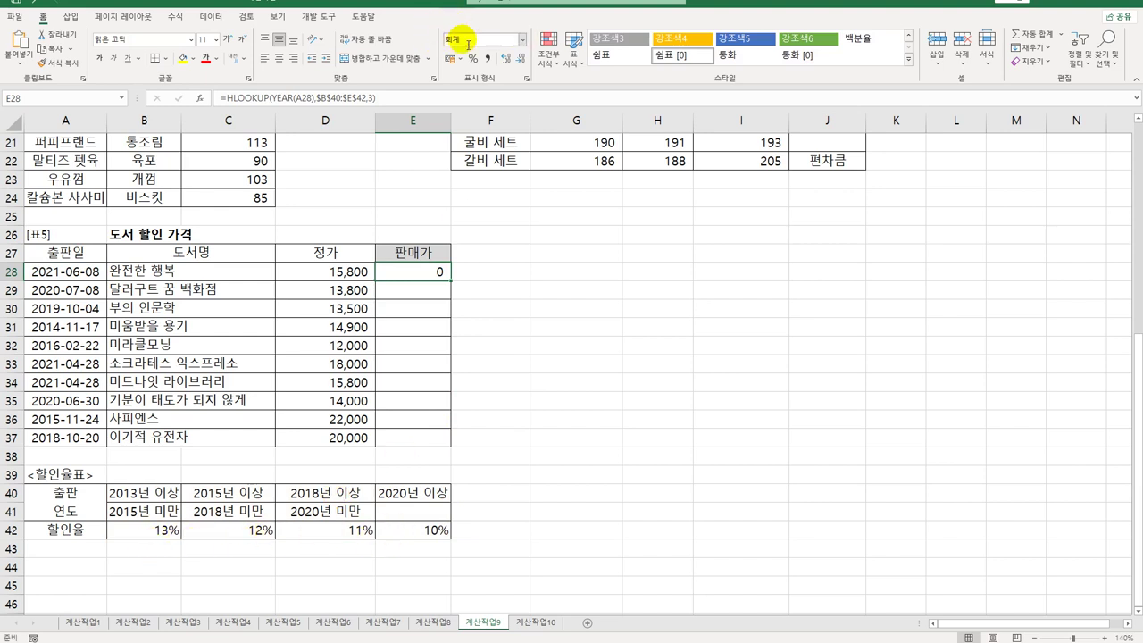
double_click(440, 275)
left_click(388, 271)
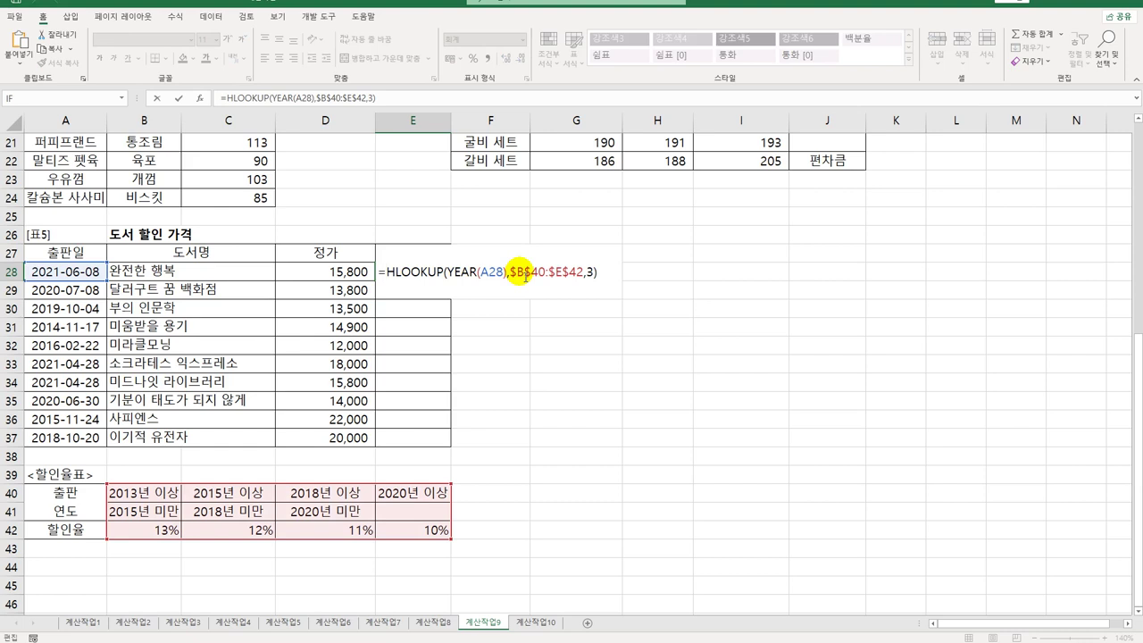
left_click(355, 274)
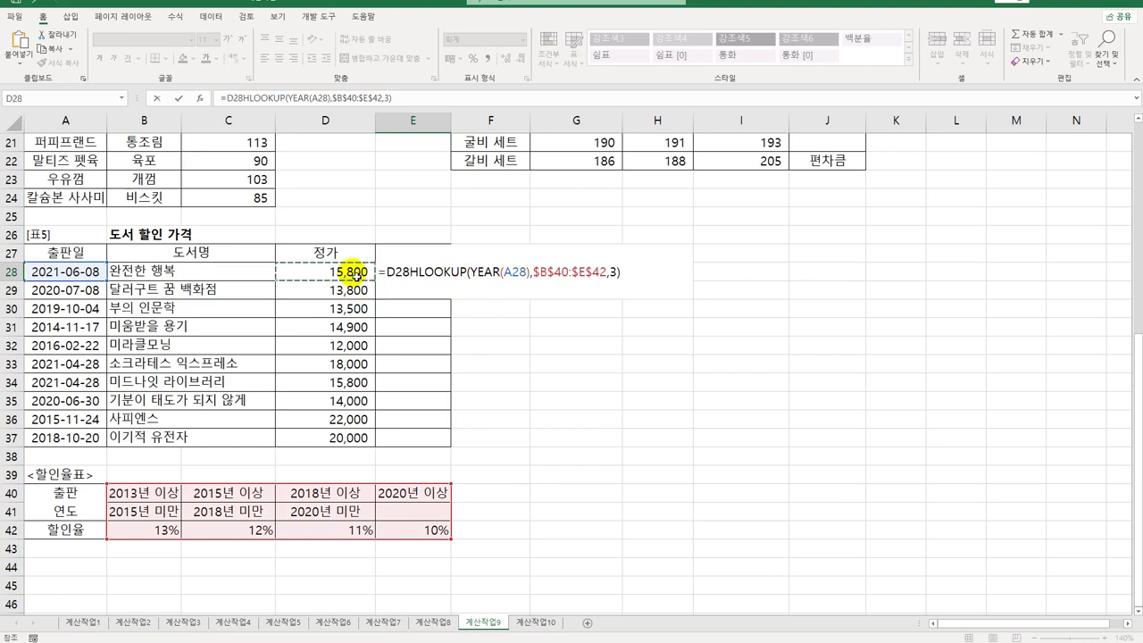
type("*")
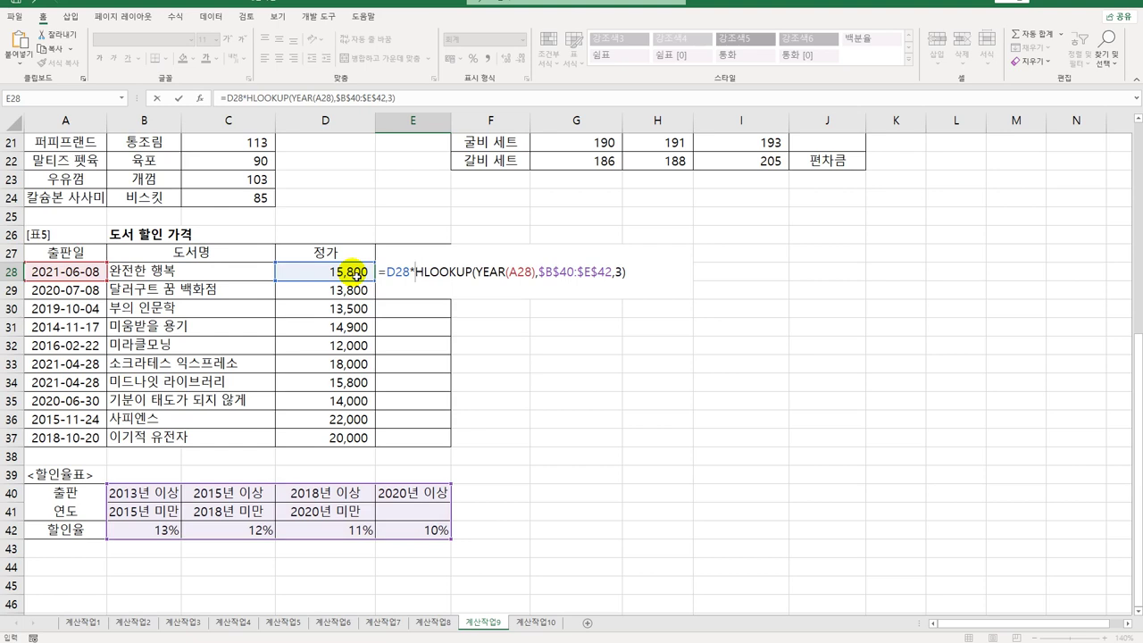
key("Return")
left_click(437, 273)
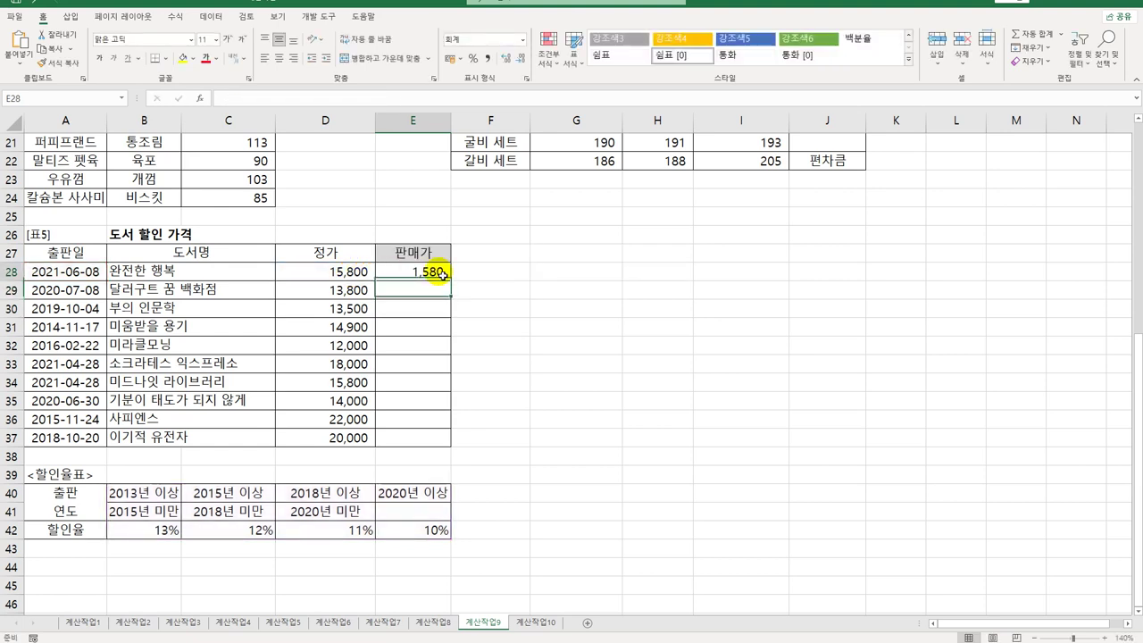
left_click_drag(453, 284, 457, 435)
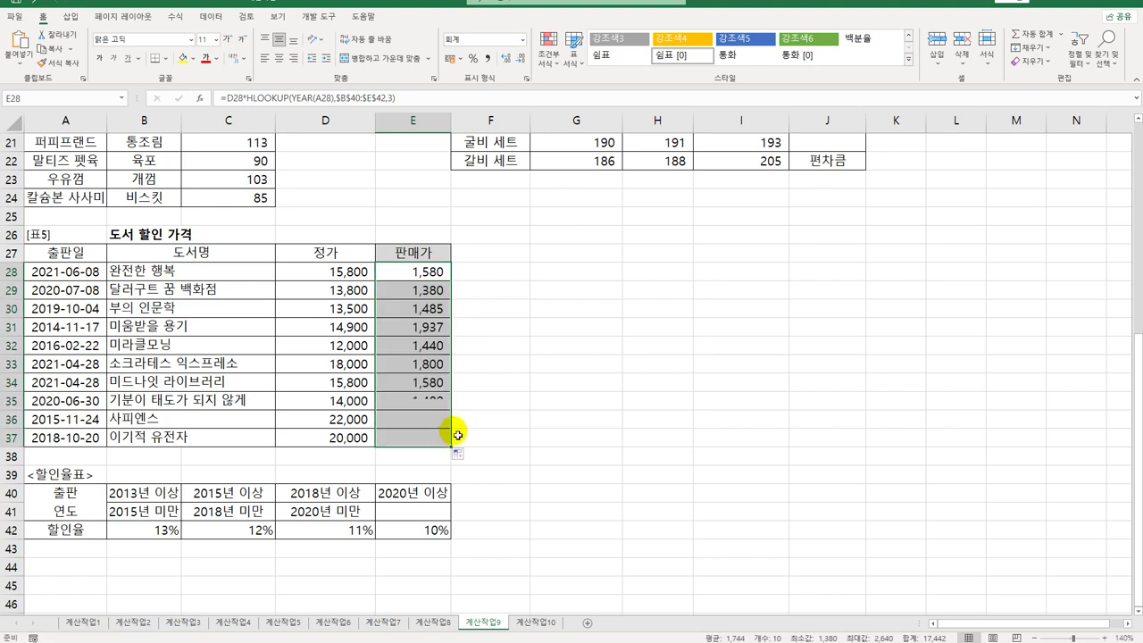
- Subtract the discount amount from D28 in E28, making it =D28-D28*HLOOKUP(YEAR(A28),$B$40:$E$42,3), and copy it down through E37
left_click(347, 270)
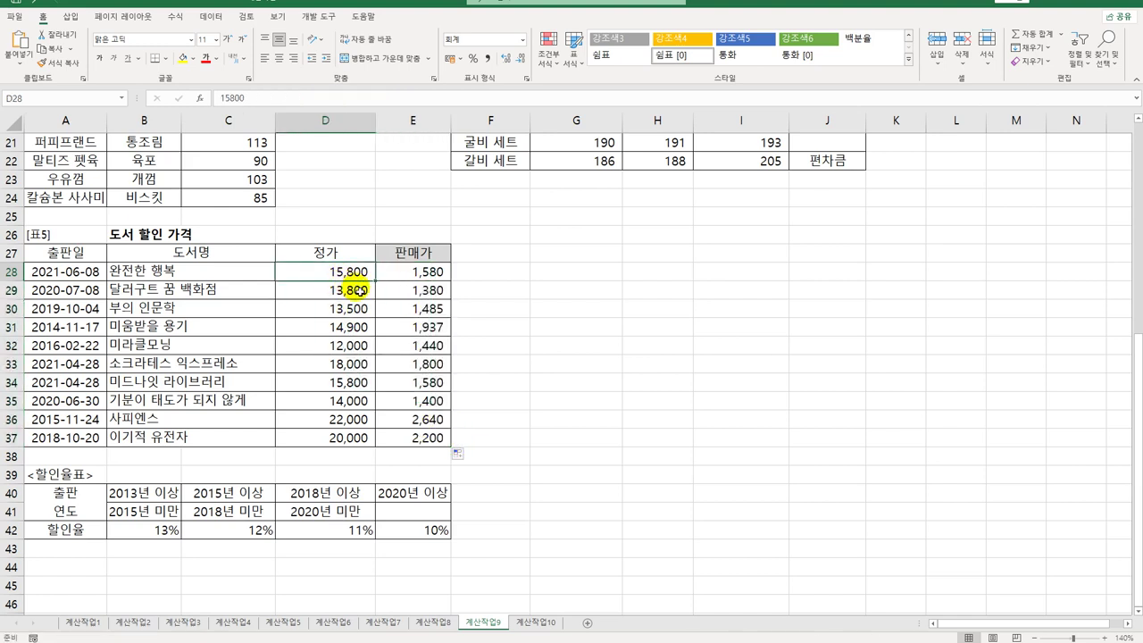
left_click(412, 276)
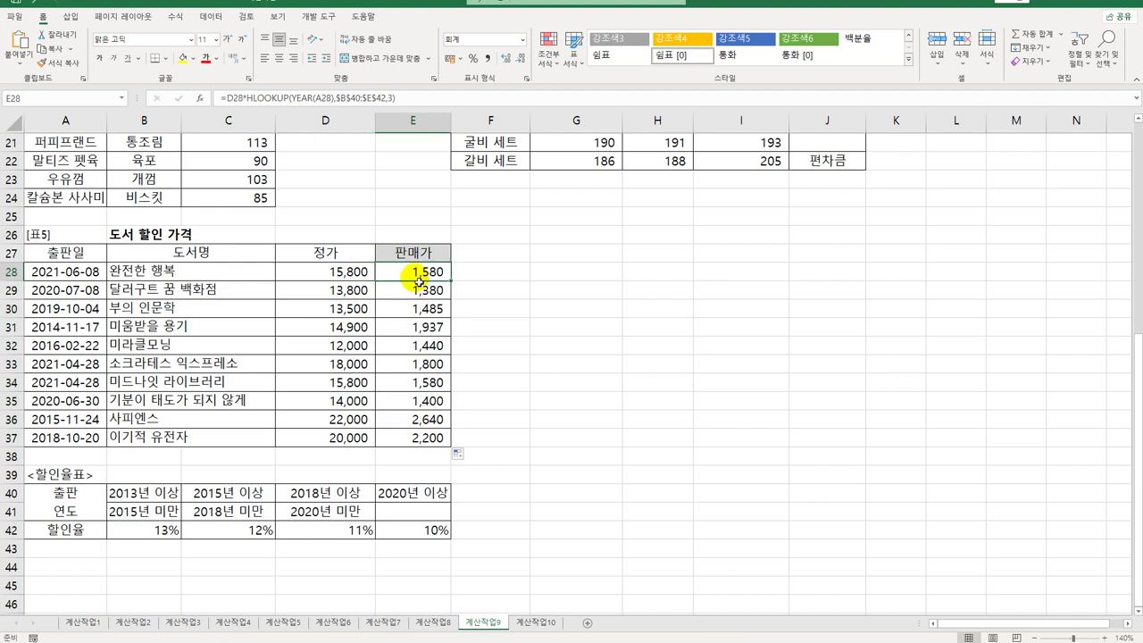
double_click(418, 276)
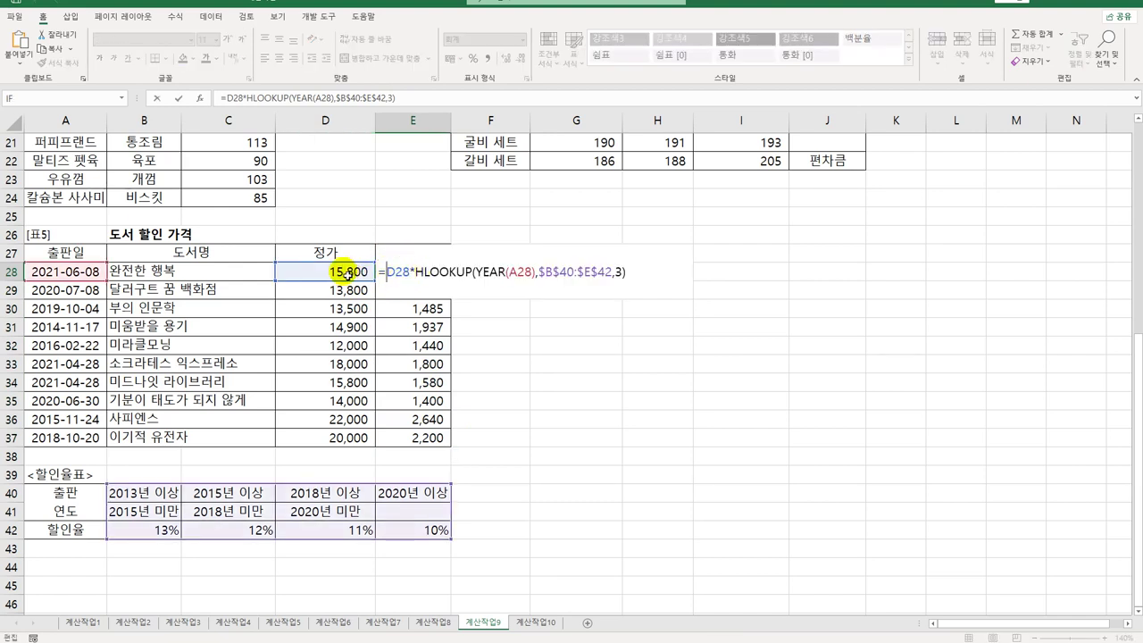
left_click(344, 273)
type("-")
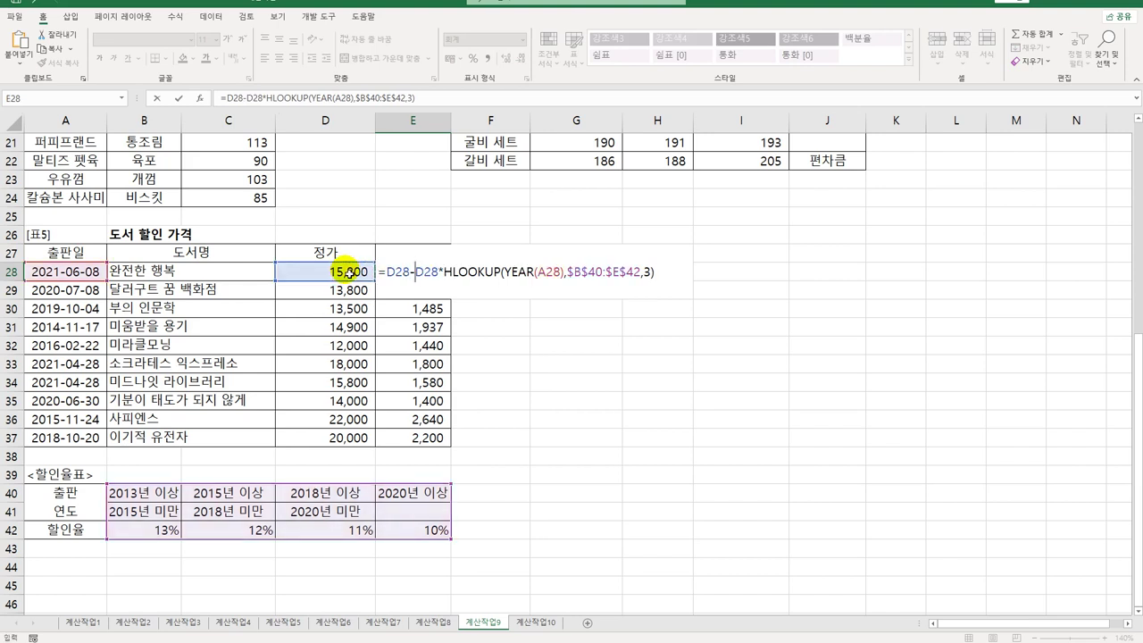
key("Return")
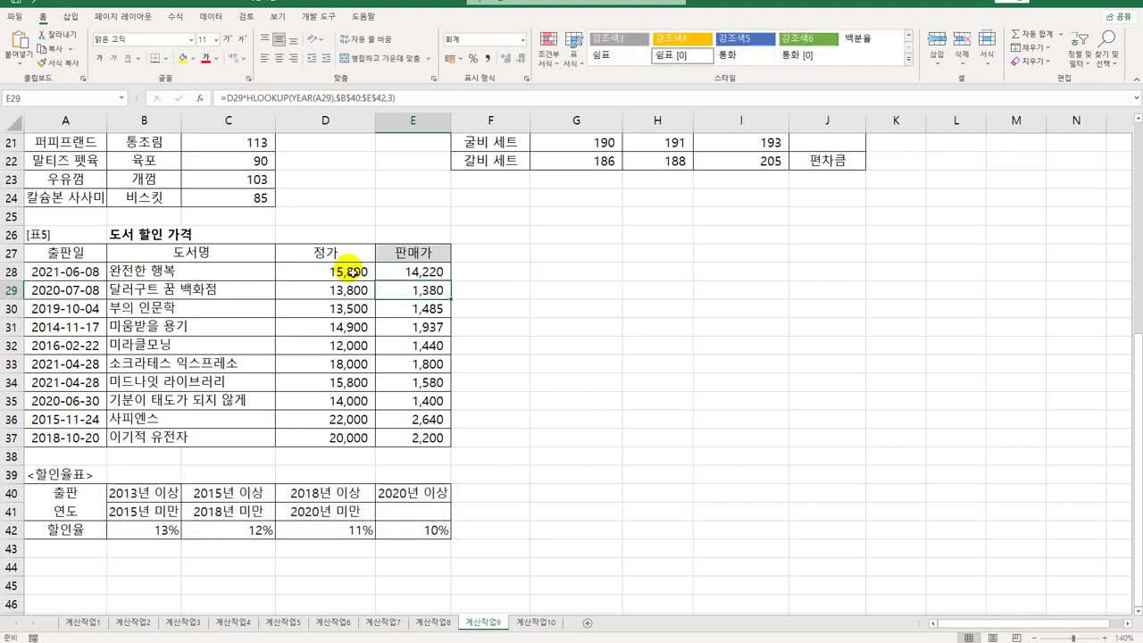
left_click(420, 272)
left_click_drag(454, 283, 421, 440)
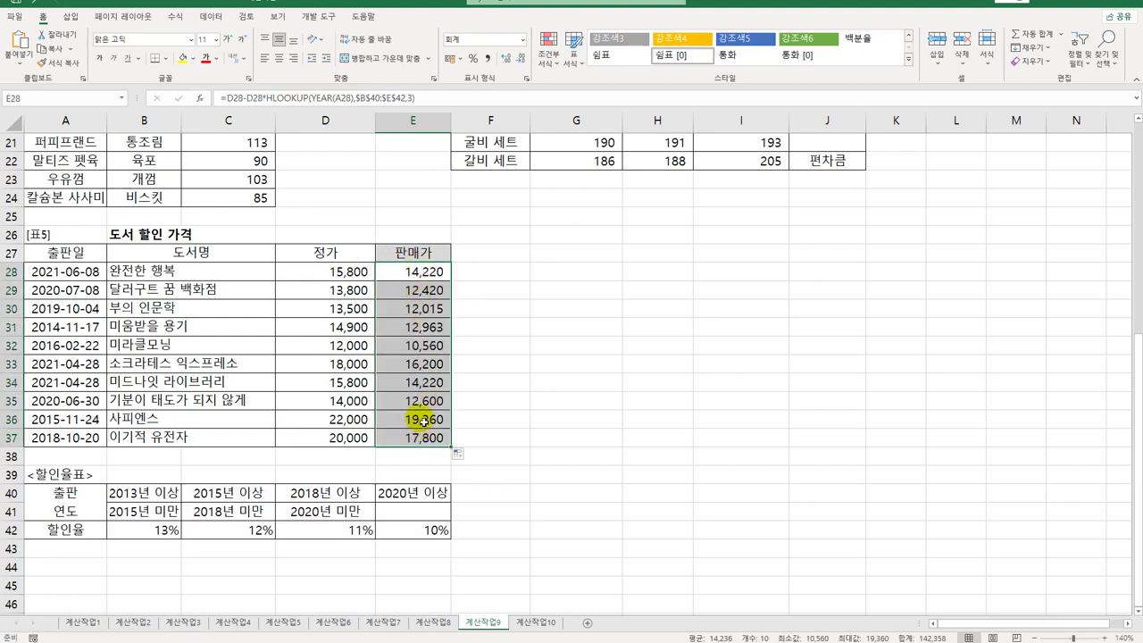
left_click(427, 273)
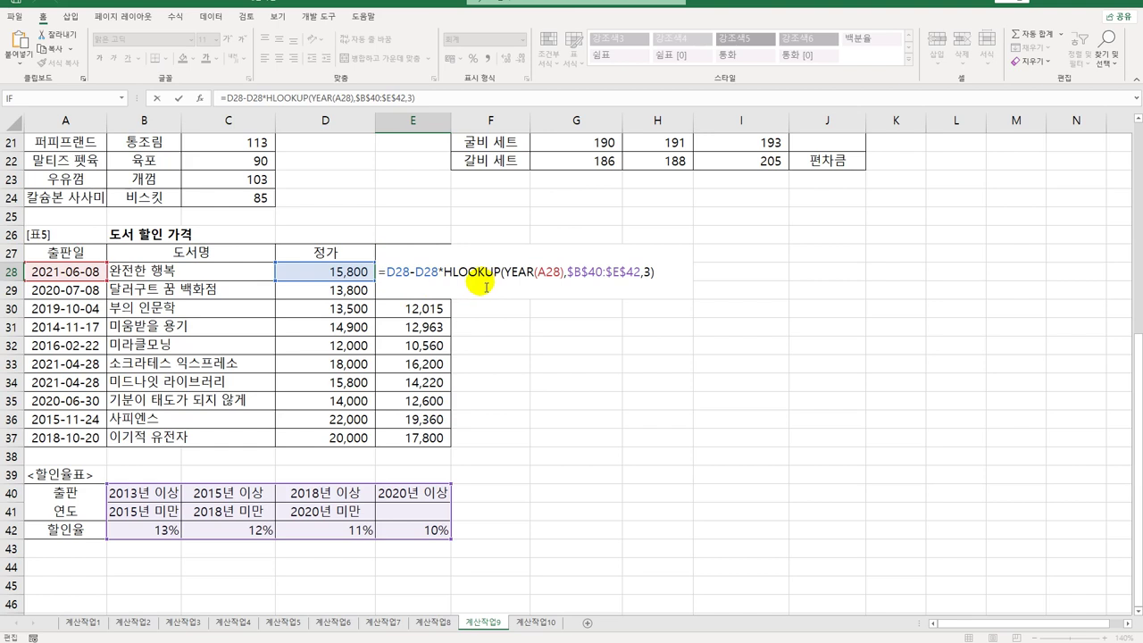
- Start a comparison formula in F28 using HLOOKUP with YEAR(A28) as the lookup value
key("Return")
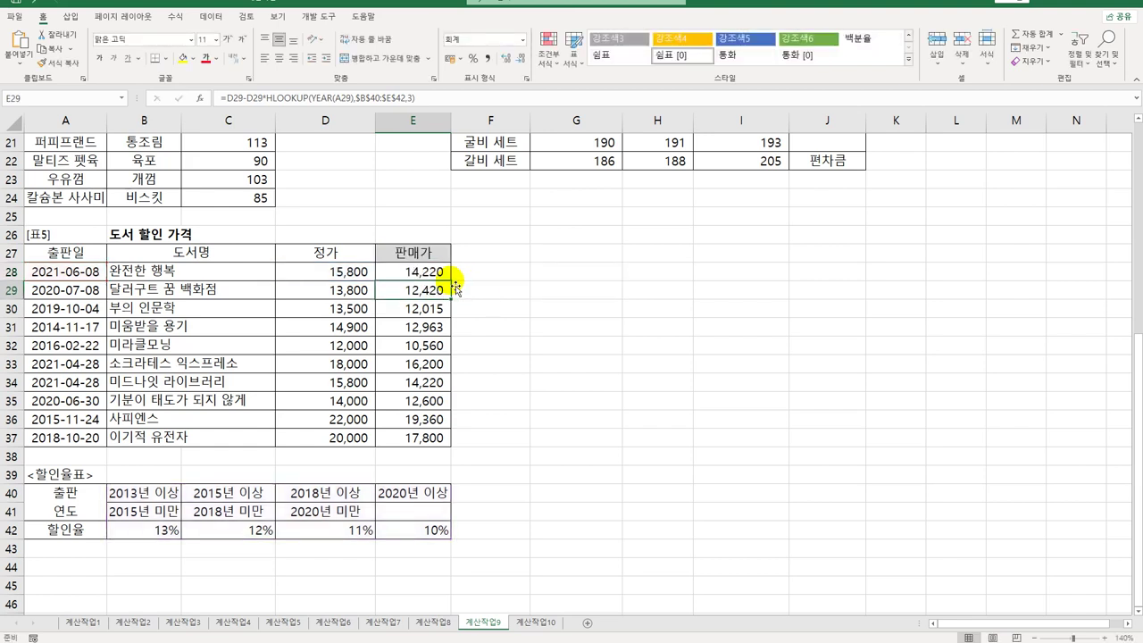
left_click(503, 273)
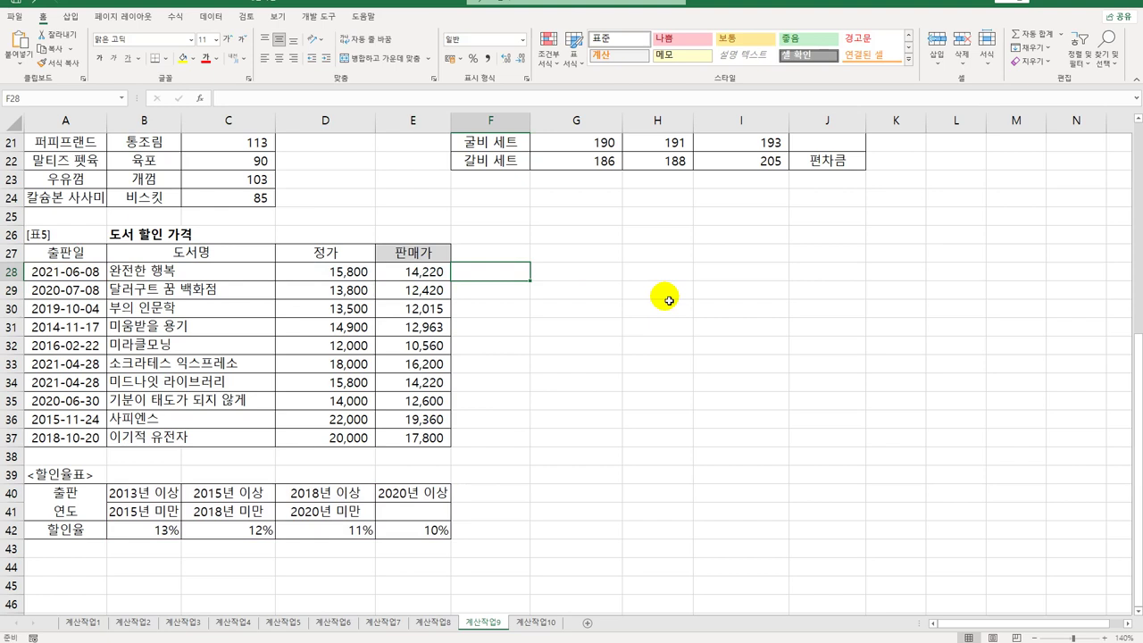
type("=")
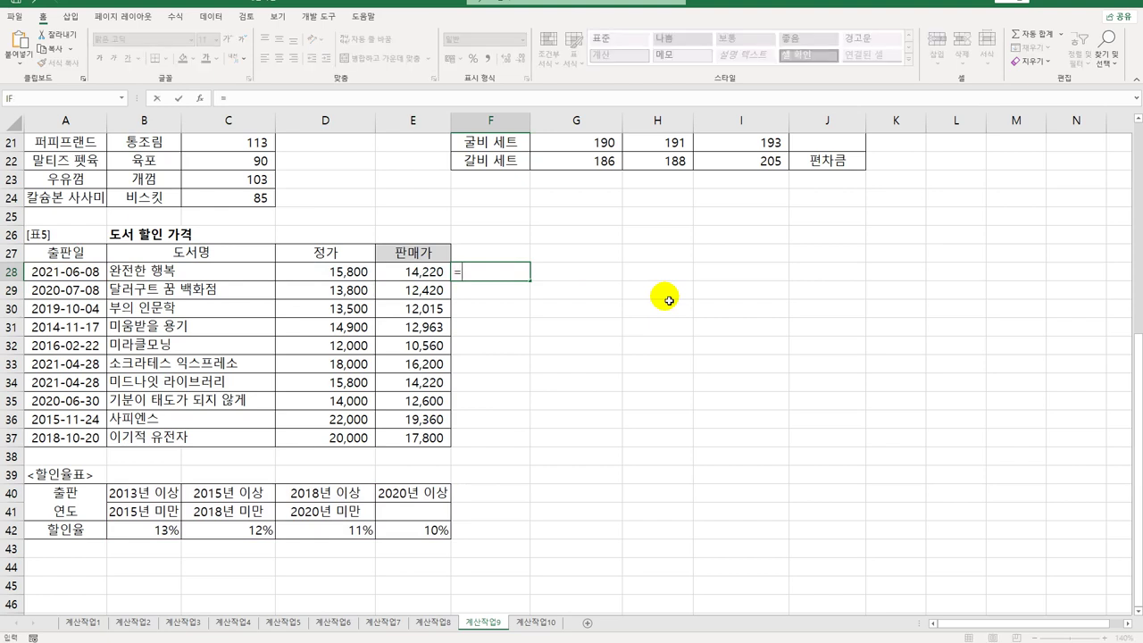
type("HLO")
key("Tab")
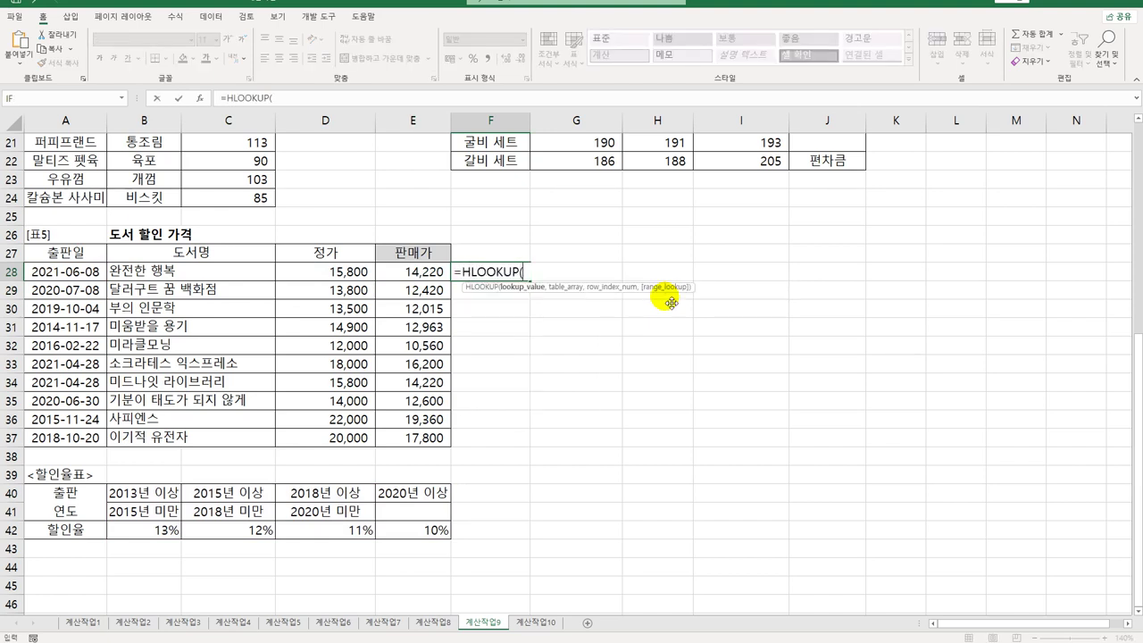
type("YEAR(")
left_click(81, 272)
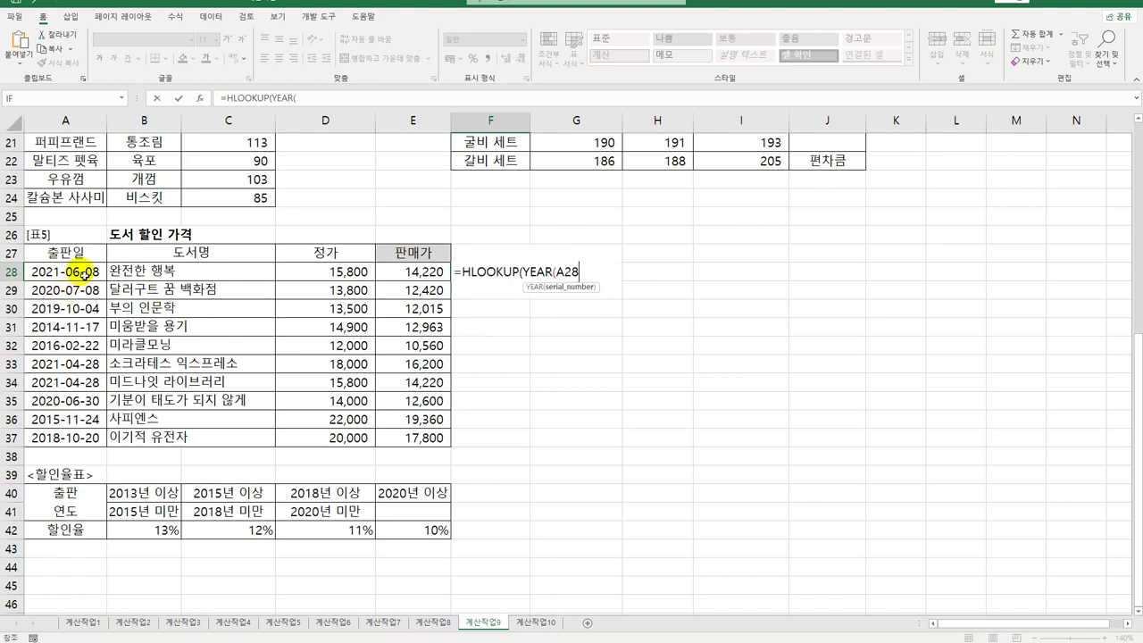
type("),")
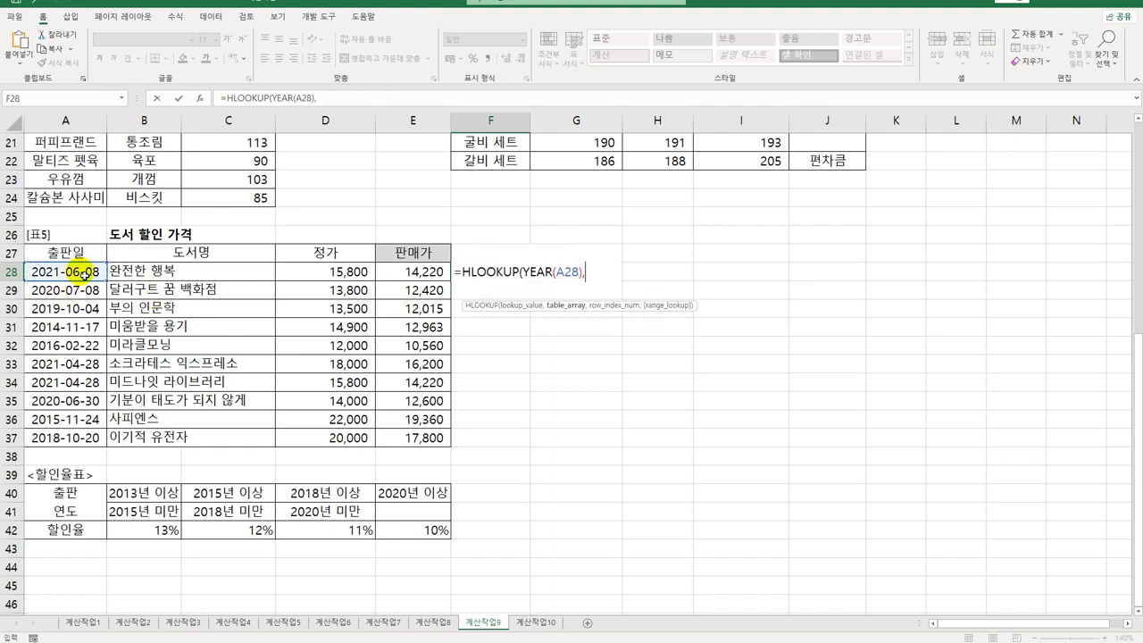
- Complete the HLOOKUP in F28 with the absolute table range $B$40:$E$42 and row index 3
left_click_drag(161, 497, 407, 532)
key("F4")
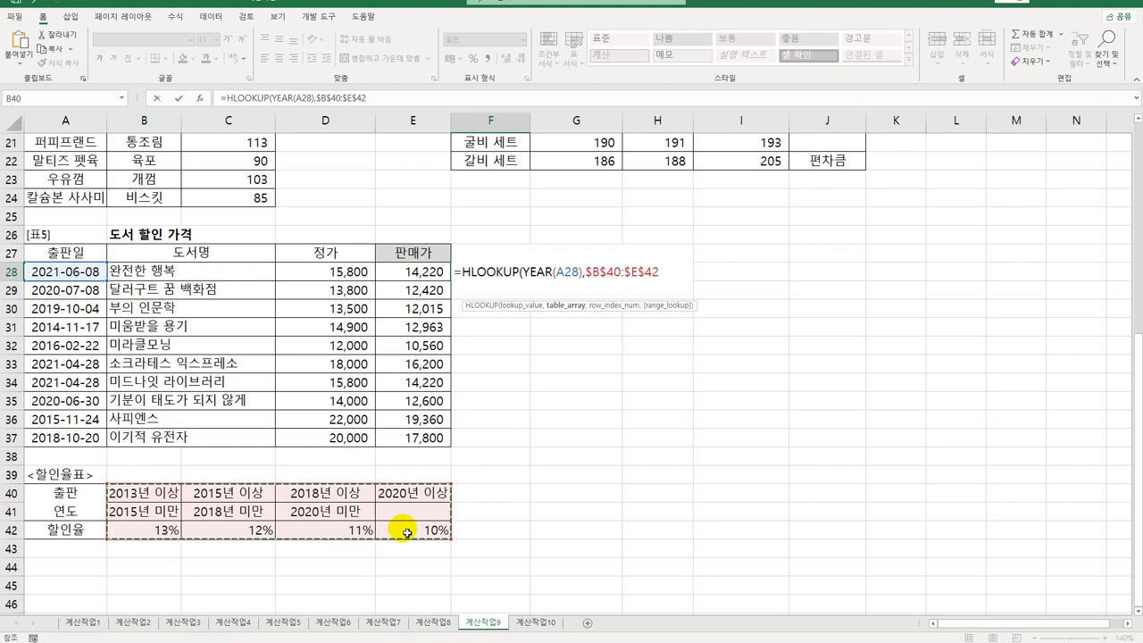
type(",")
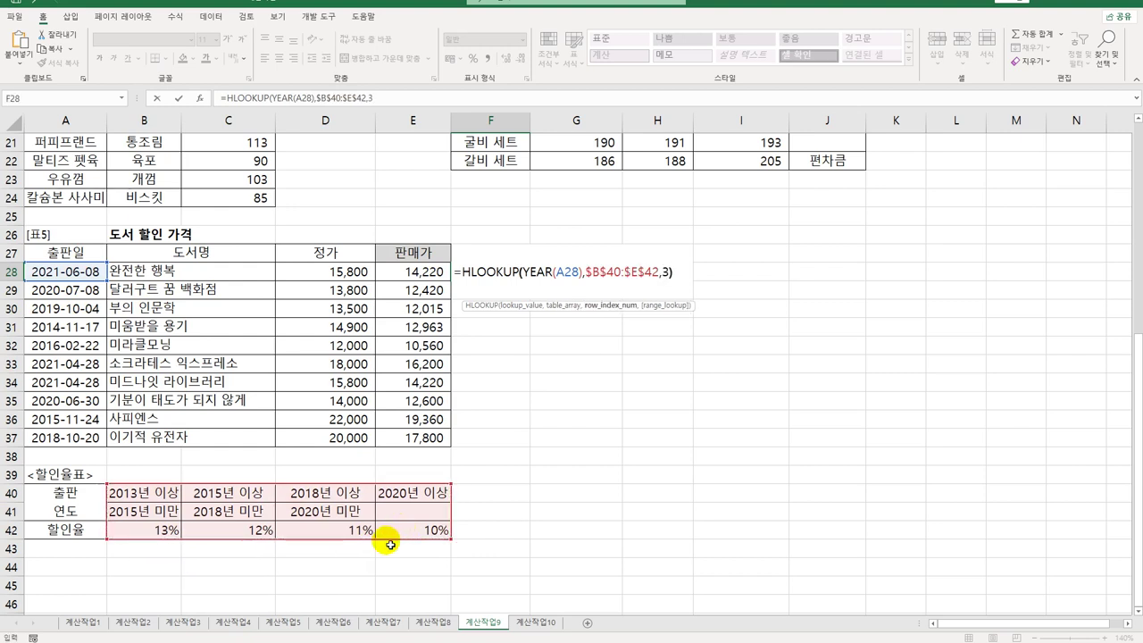
type("3")
key("Return")
key("Up")
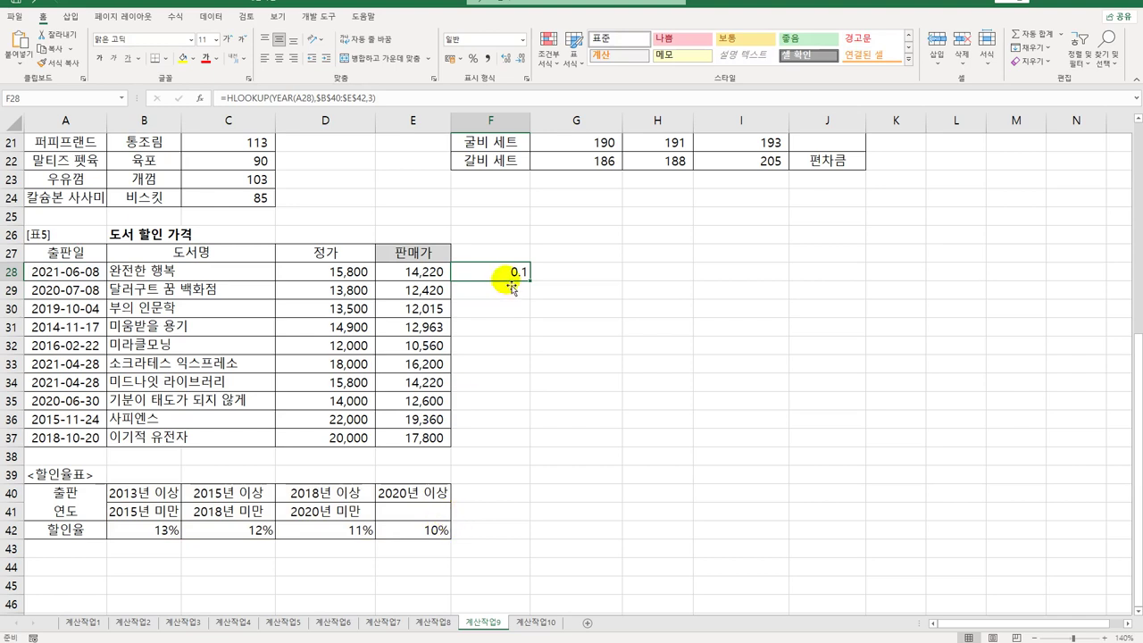
- Format F28:F37 as percentages and copy the discount rate formula in F28 down through F37
left_click_drag(505, 271, 503, 439)
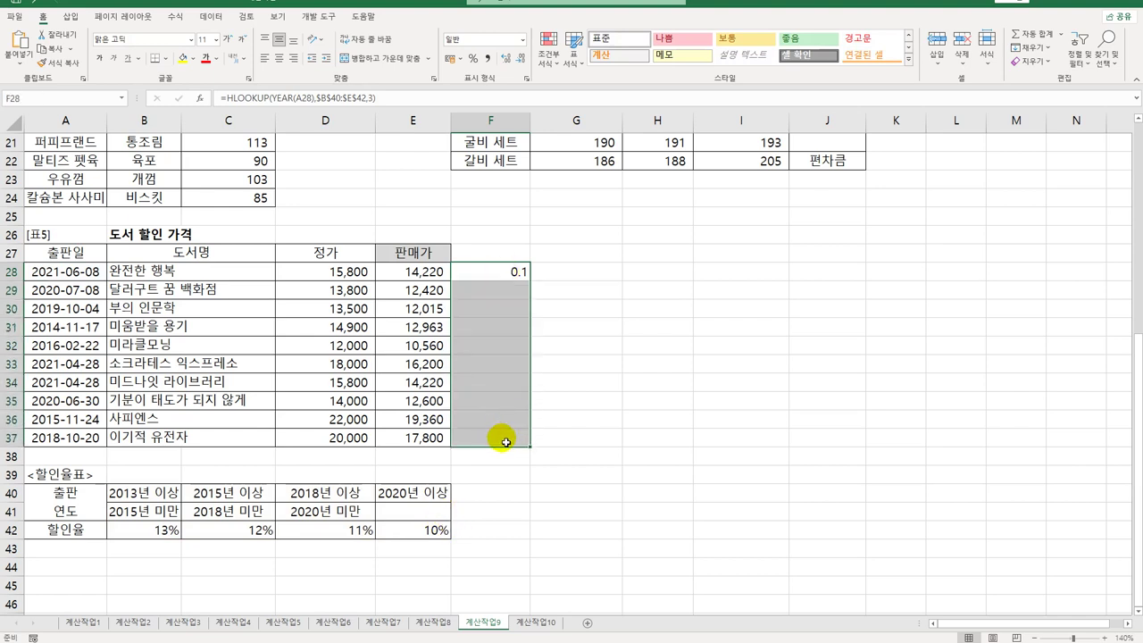
left_click(521, 40)
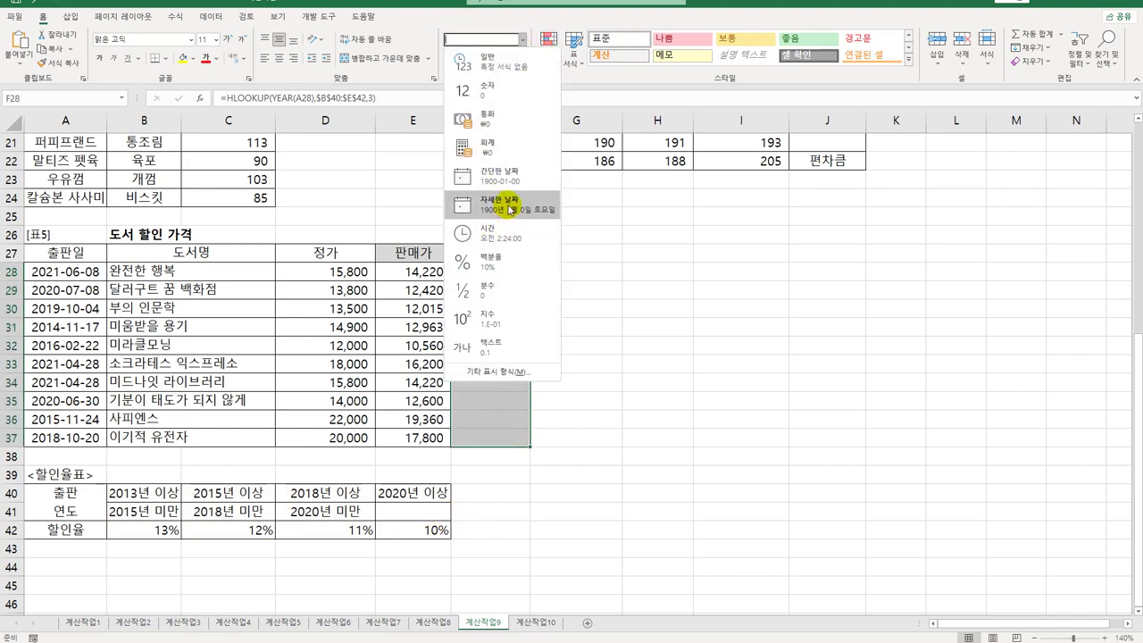
left_click(513, 261)
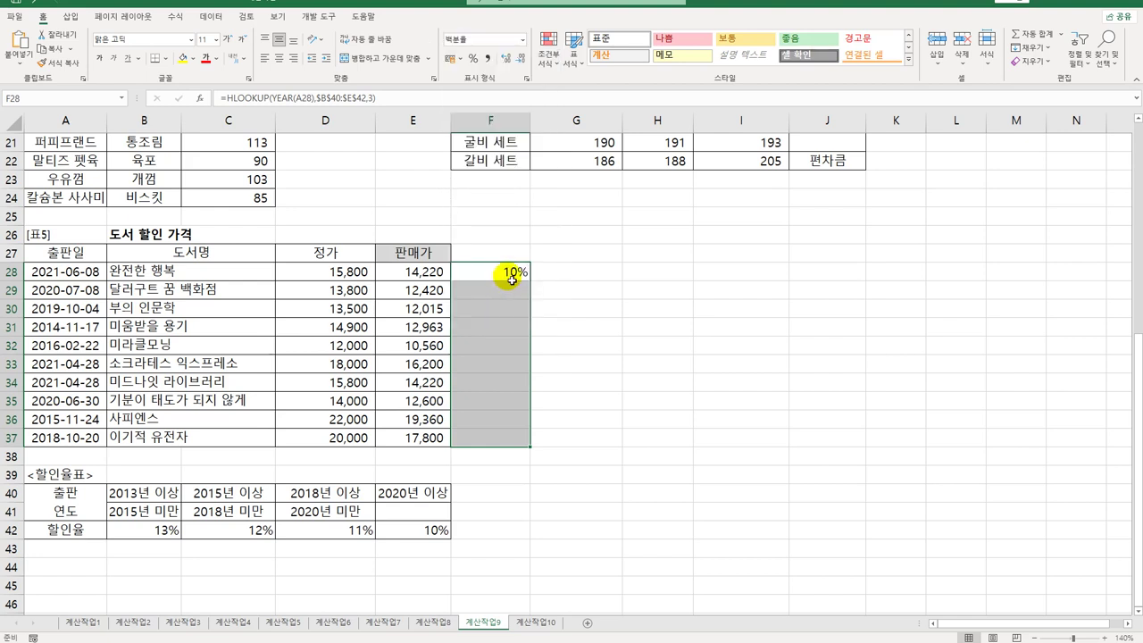
left_click(512, 277)
left_click_drag(529, 279, 500, 447)
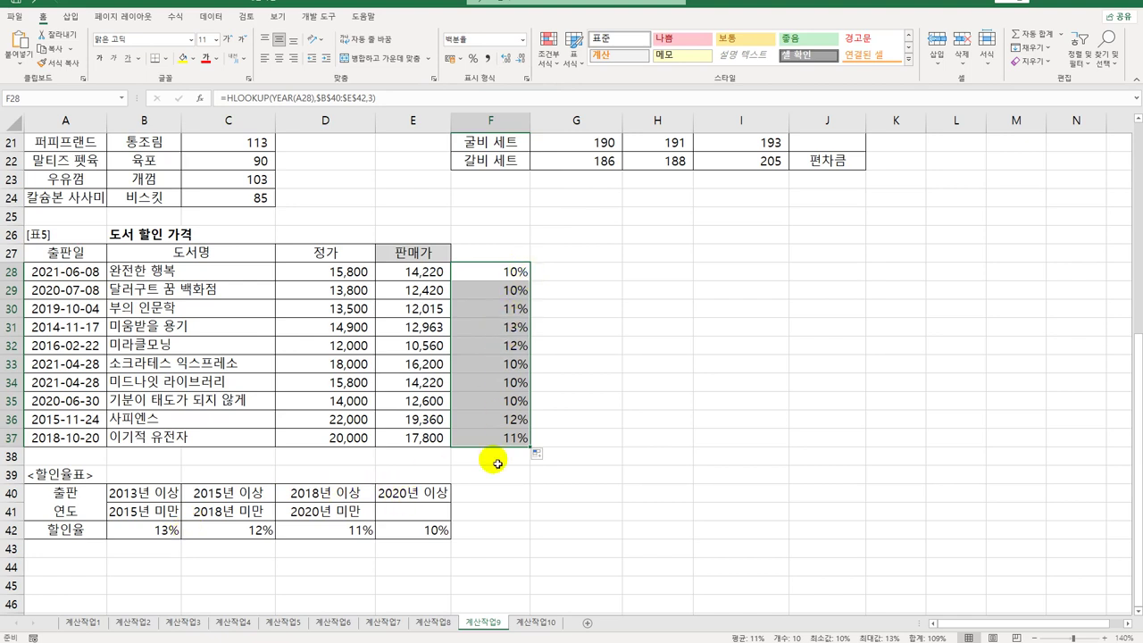
left_click(517, 271)
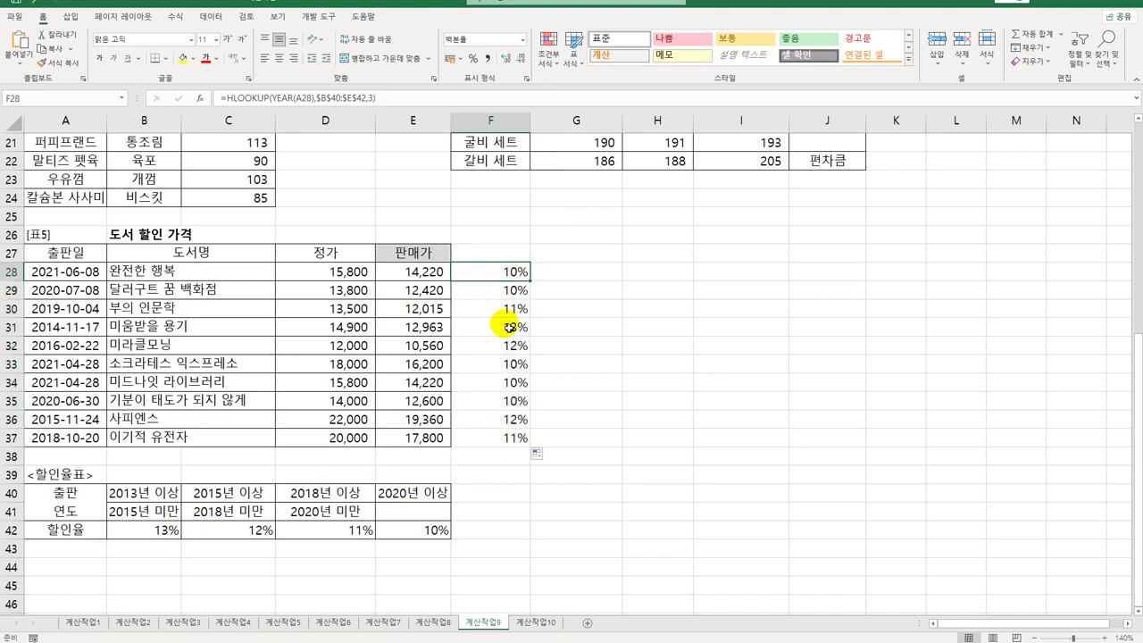
double_click(508, 277)
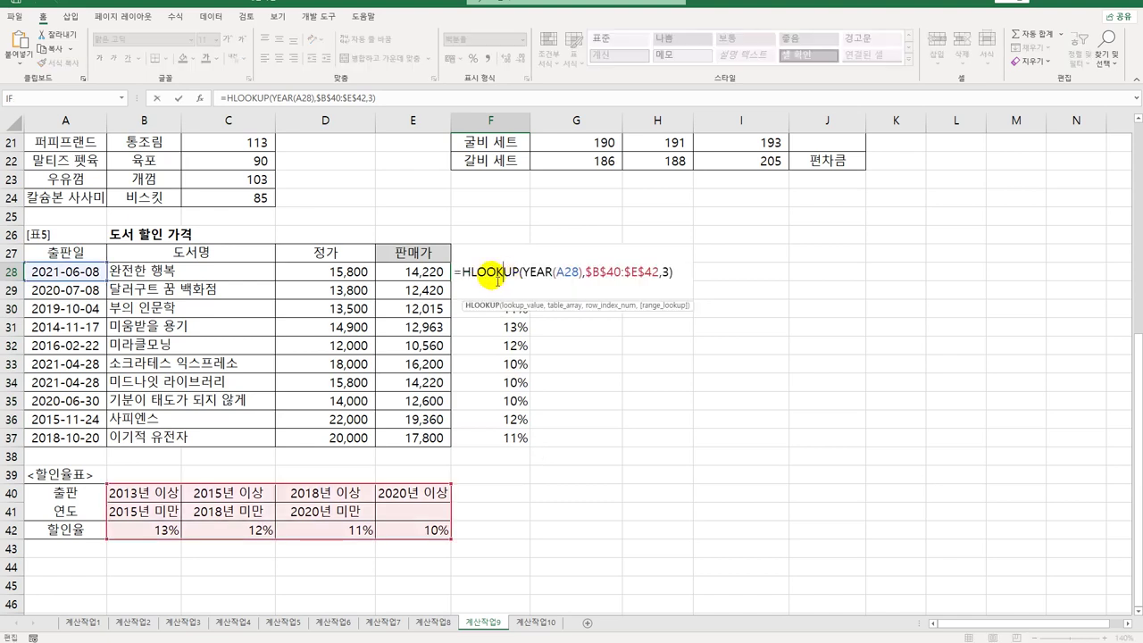
left_click(344, 271)
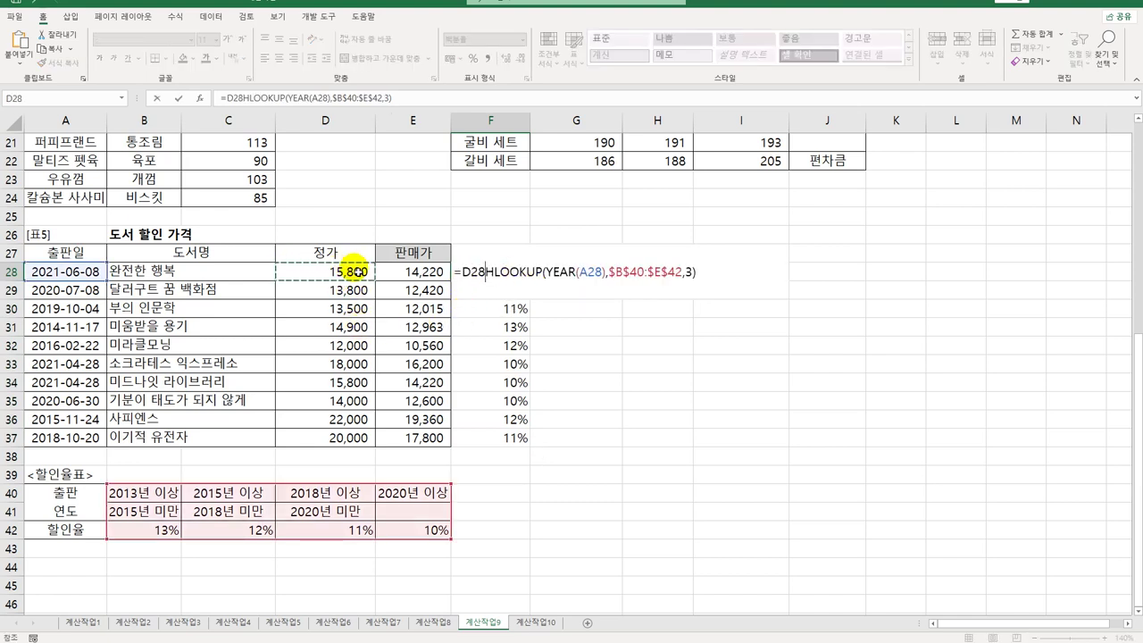
type("*")
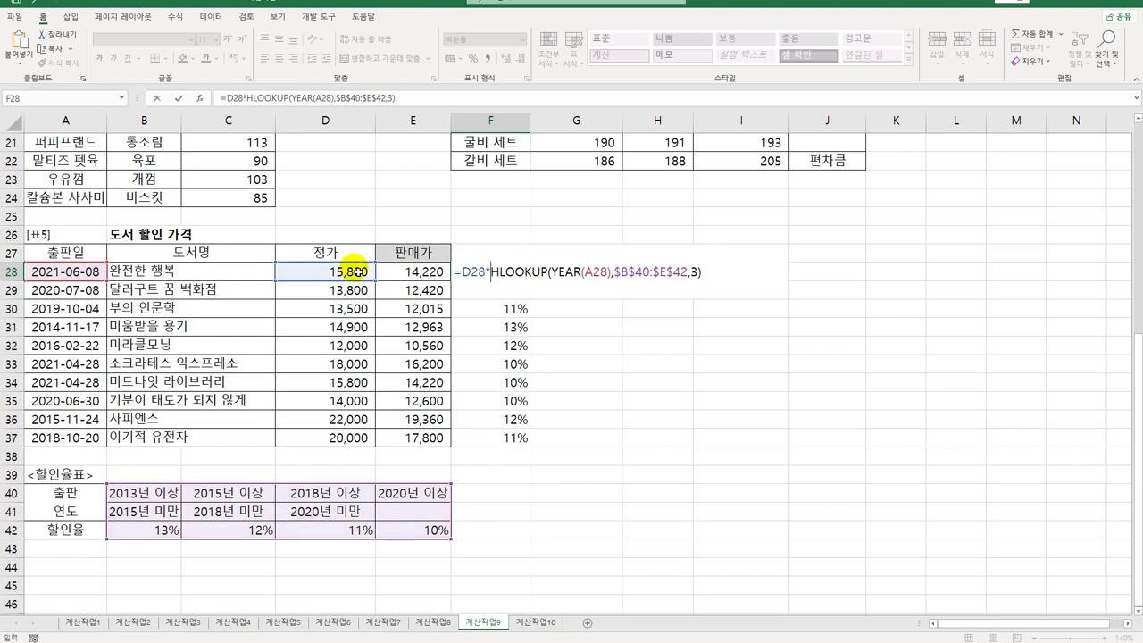
key("BackSpace")
key("BackSpace")
key("BackSpace")
key("BackSpace")
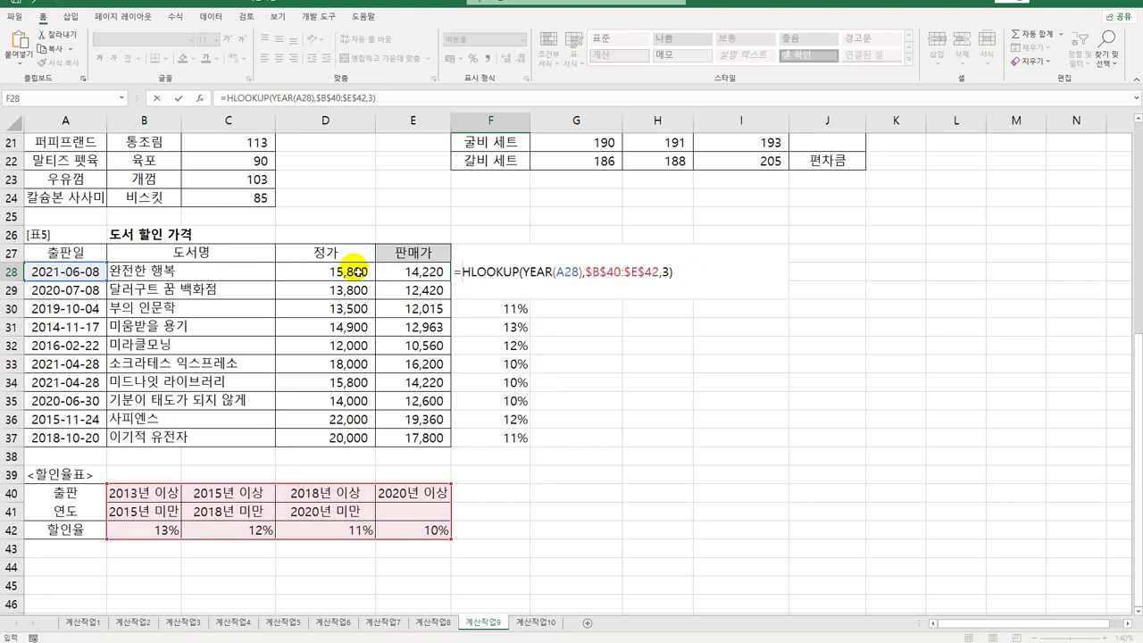
- Subtract the HLOOKUP in F28 from 1, making =(1-HLOOKUP(YEAR(A28),$B$40:$E$42,3)), and copy it down through F37
type("(")
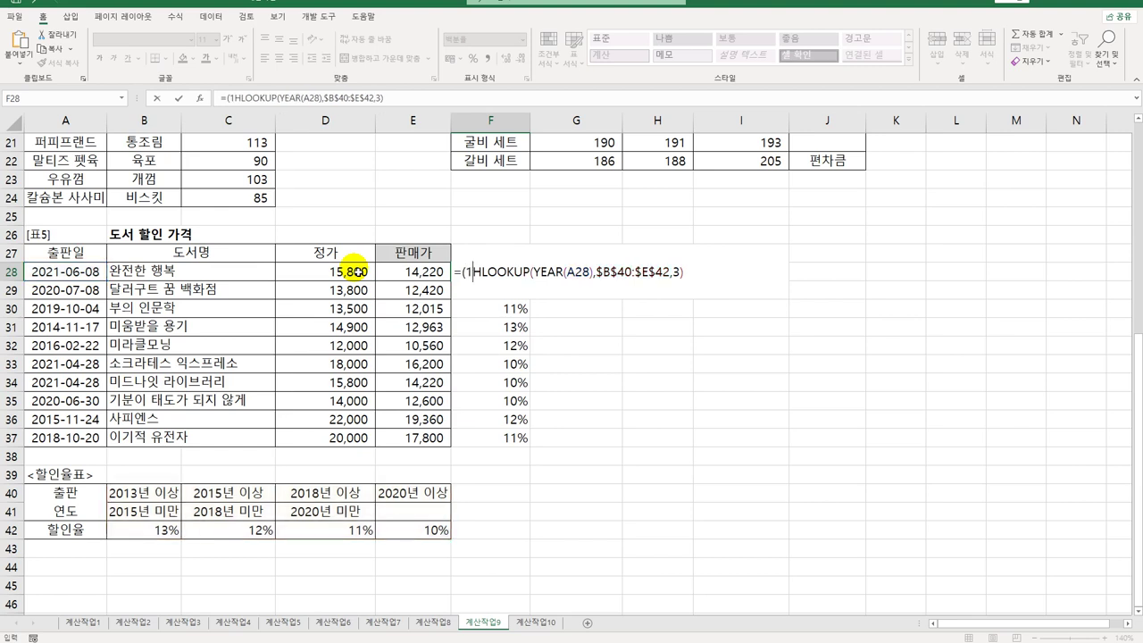
type("1-")
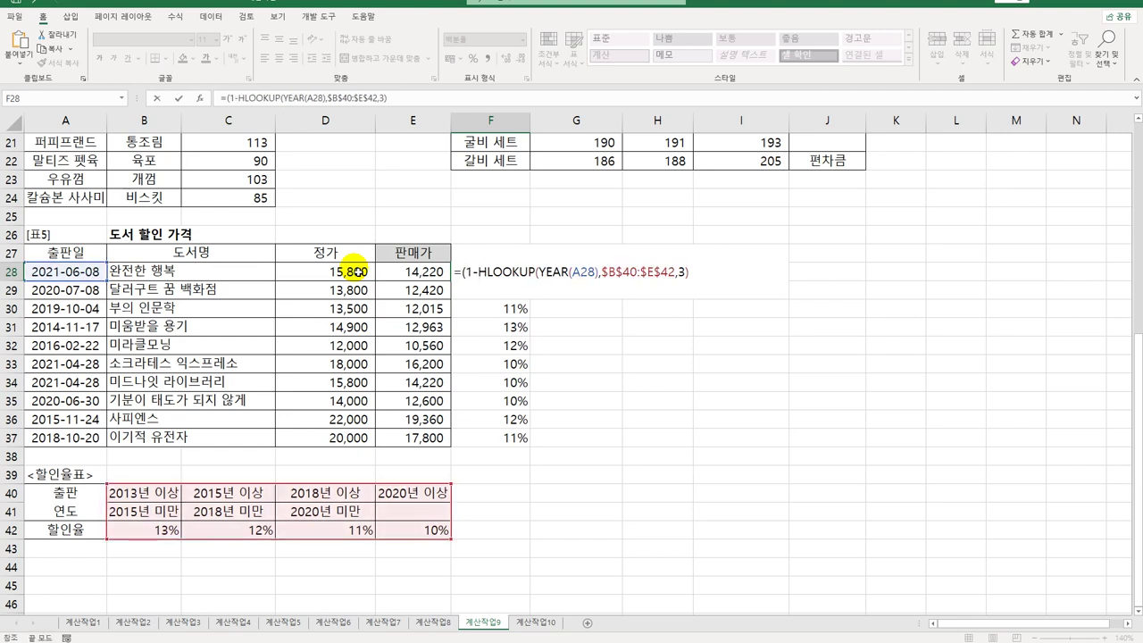
type(")")
key("BackSpace")
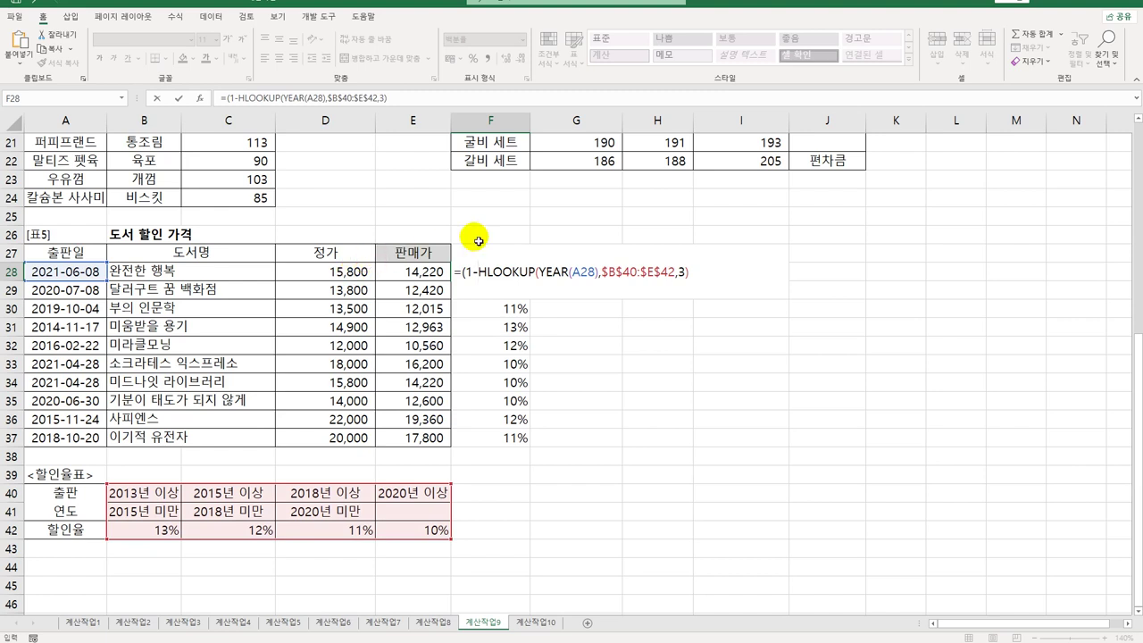
left_click(689, 273)
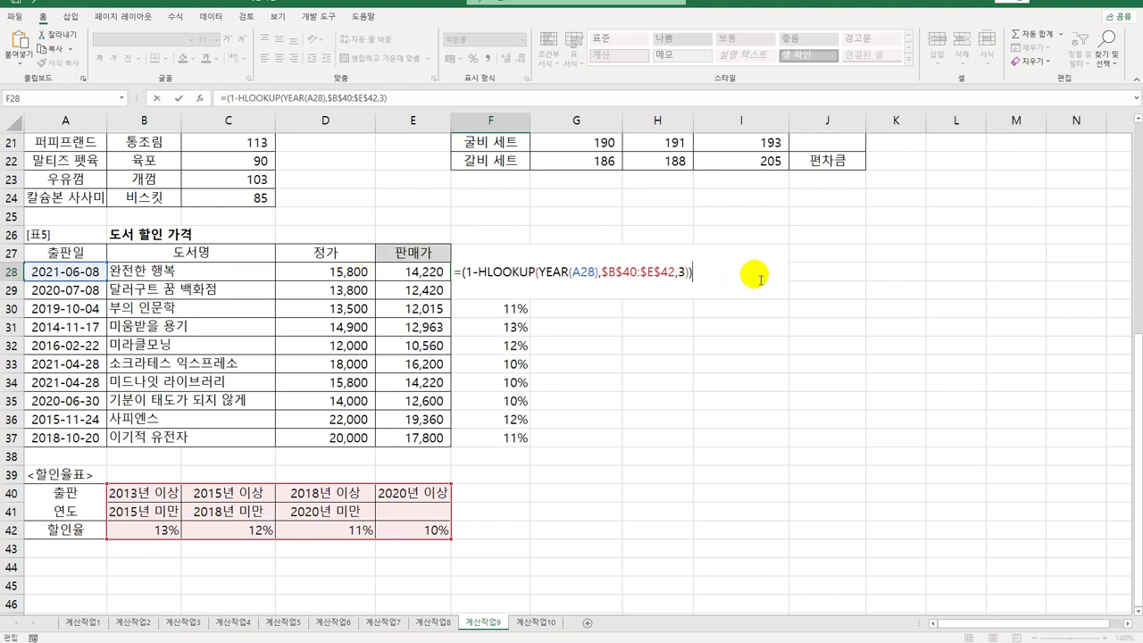
key("Return")
left_click(508, 269)
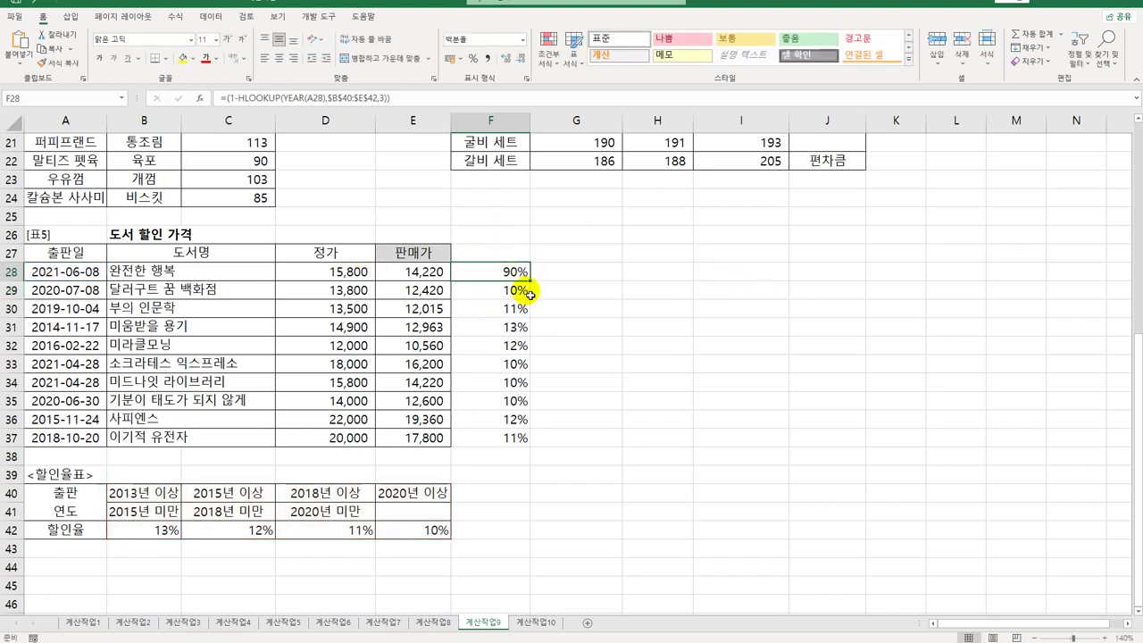
left_click_drag(533, 288, 530, 449)
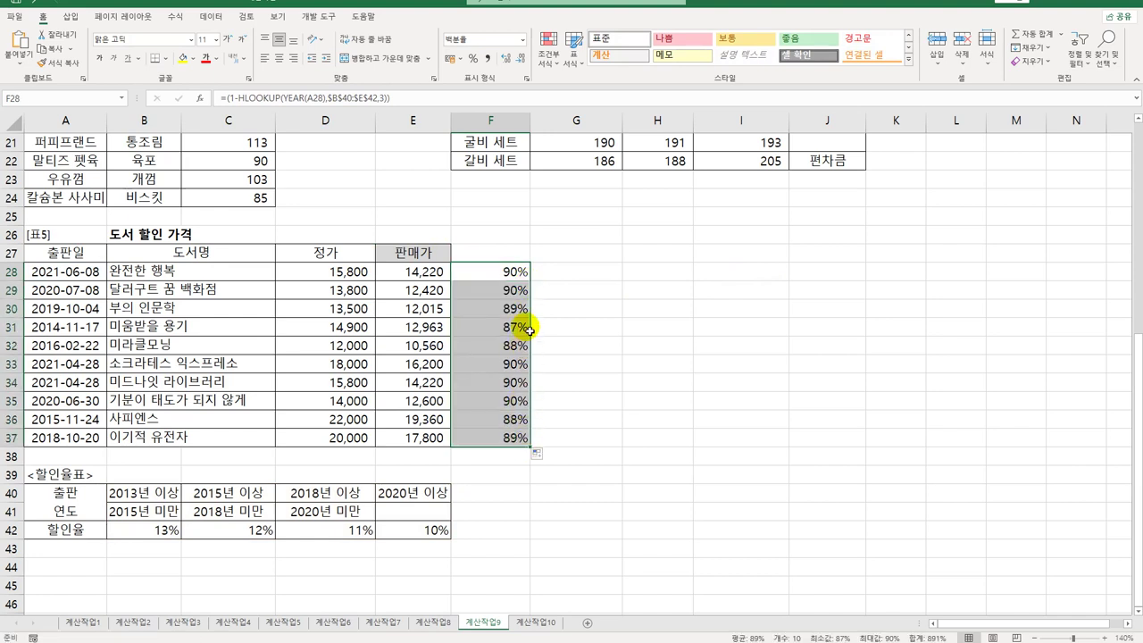
- Multiply the F28 formula by the 정가 in D28, making =D28*(1-HLOOKUP(YEAR(A28),$B$40:$E$42,3)), and copy it down through F37
left_click(516, 271)
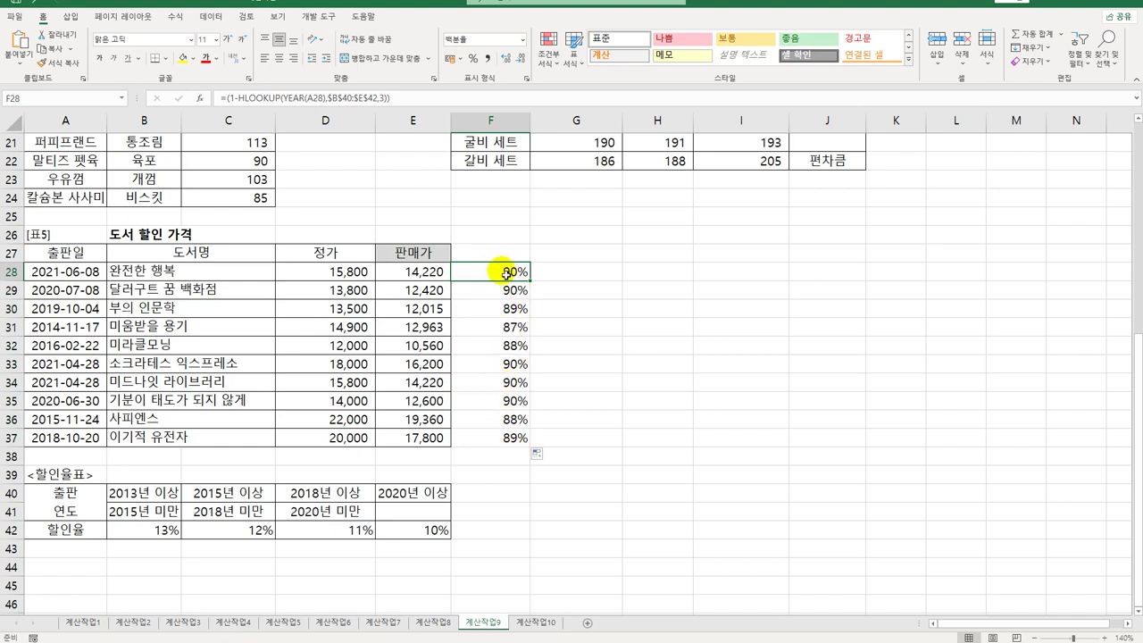
double_click(466, 275)
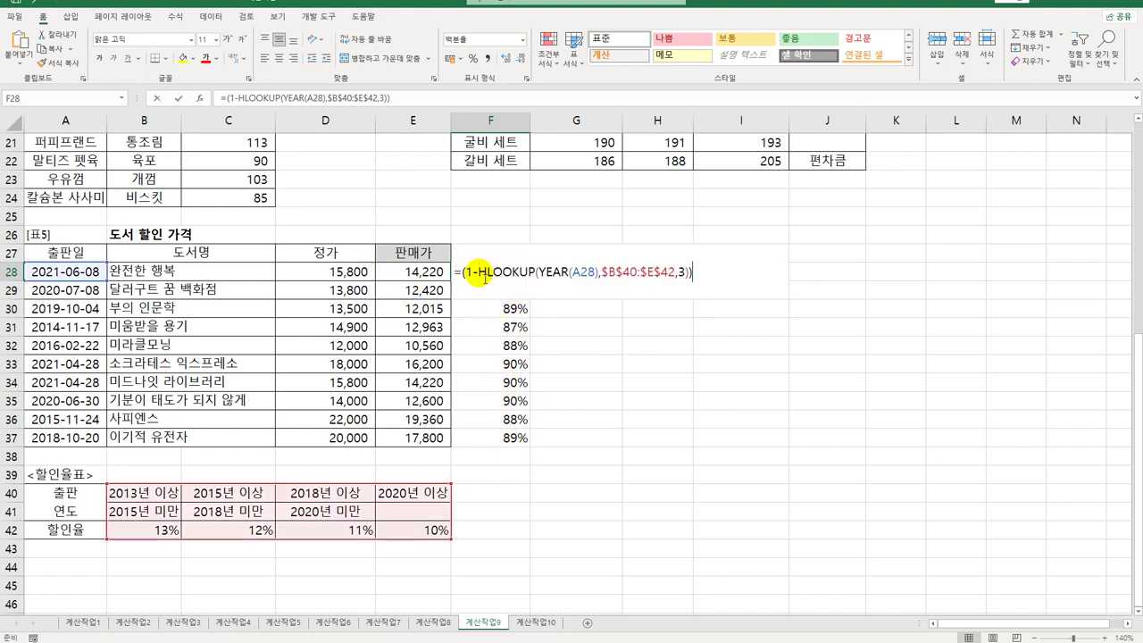
left_click(365, 276)
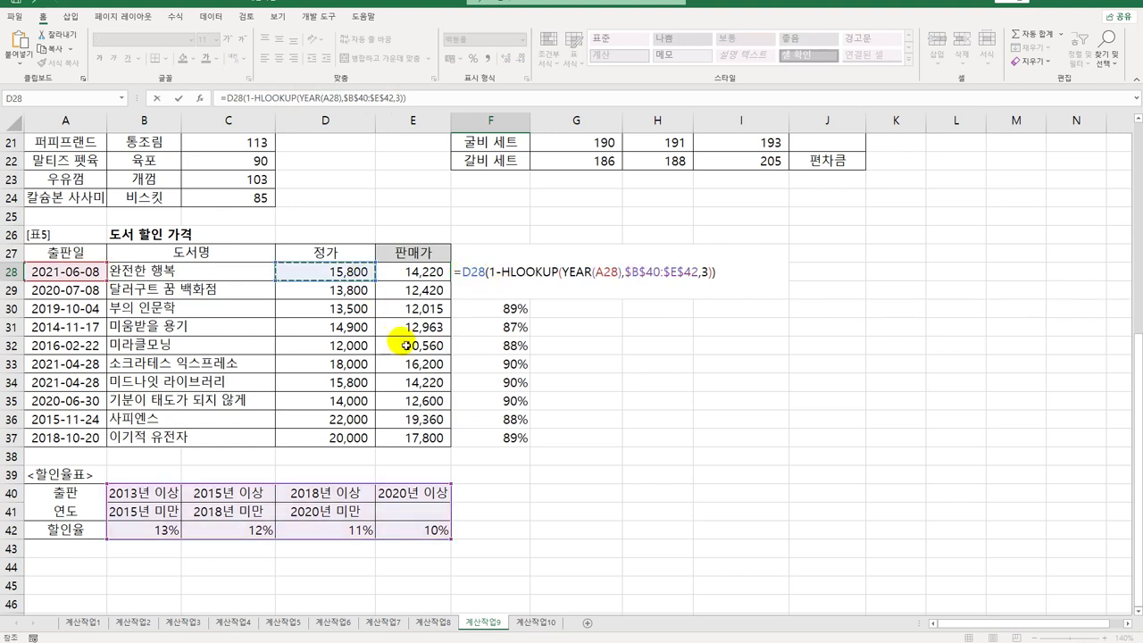
type("*")
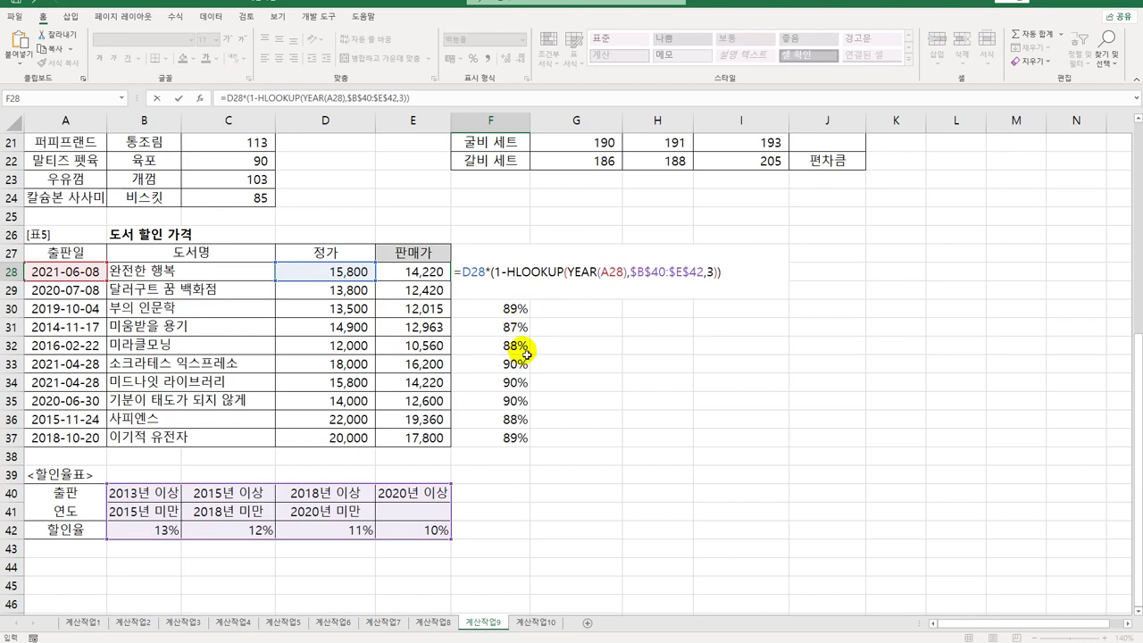
key("Return")
left_click(516, 274)
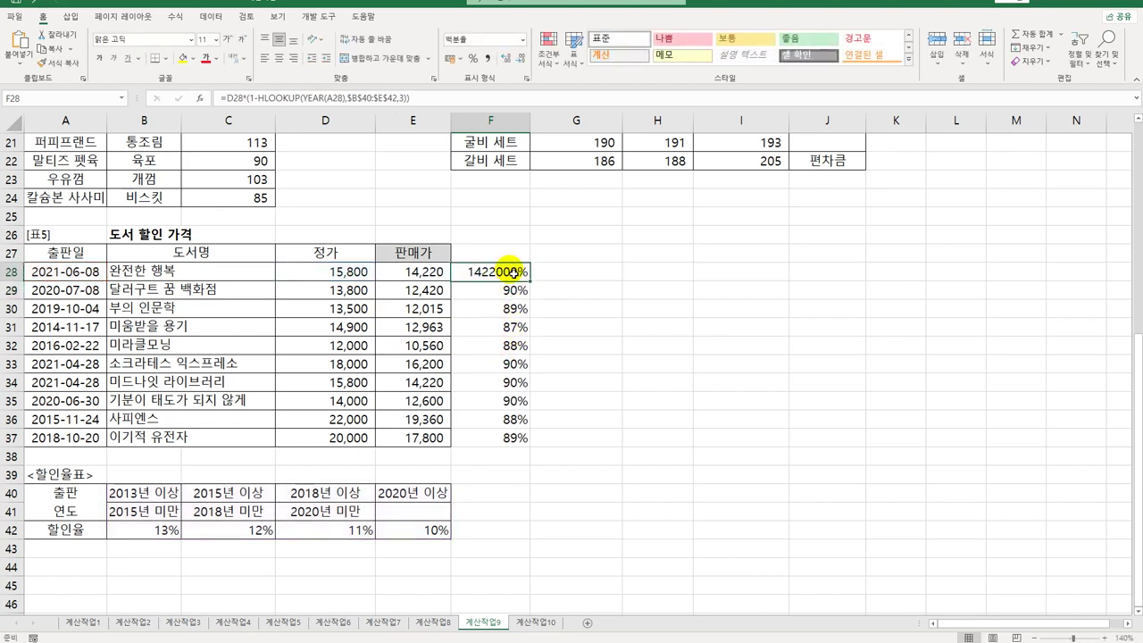
left_click_drag(532, 286, 518, 456)
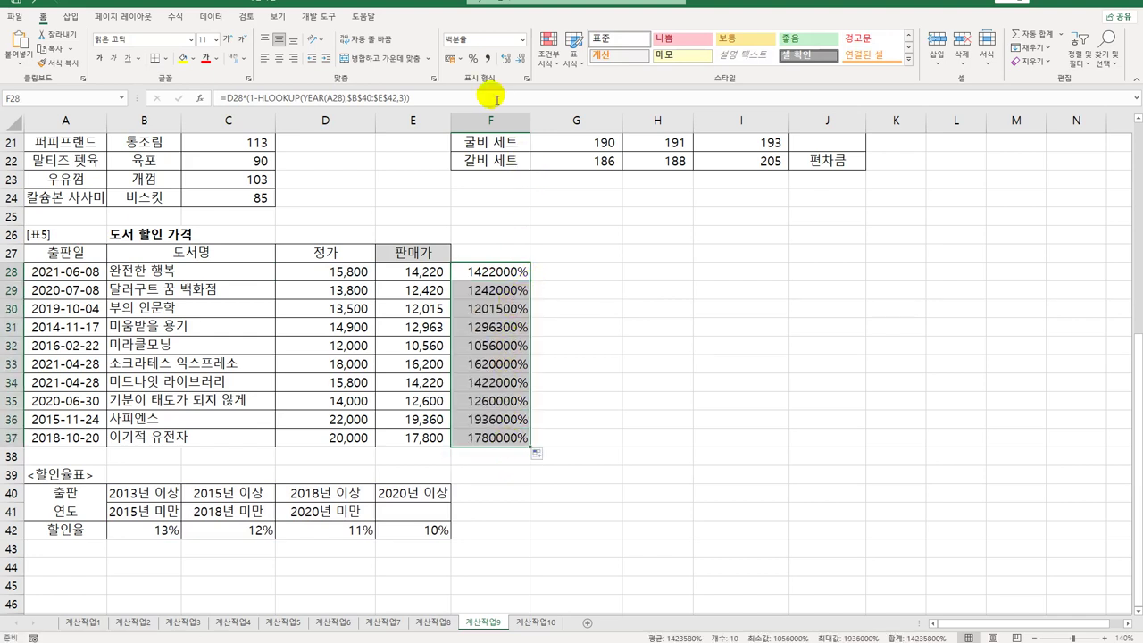
- Change the number format of F28:F37 to accounting in comma style without a currency symbol
left_click(522, 40)
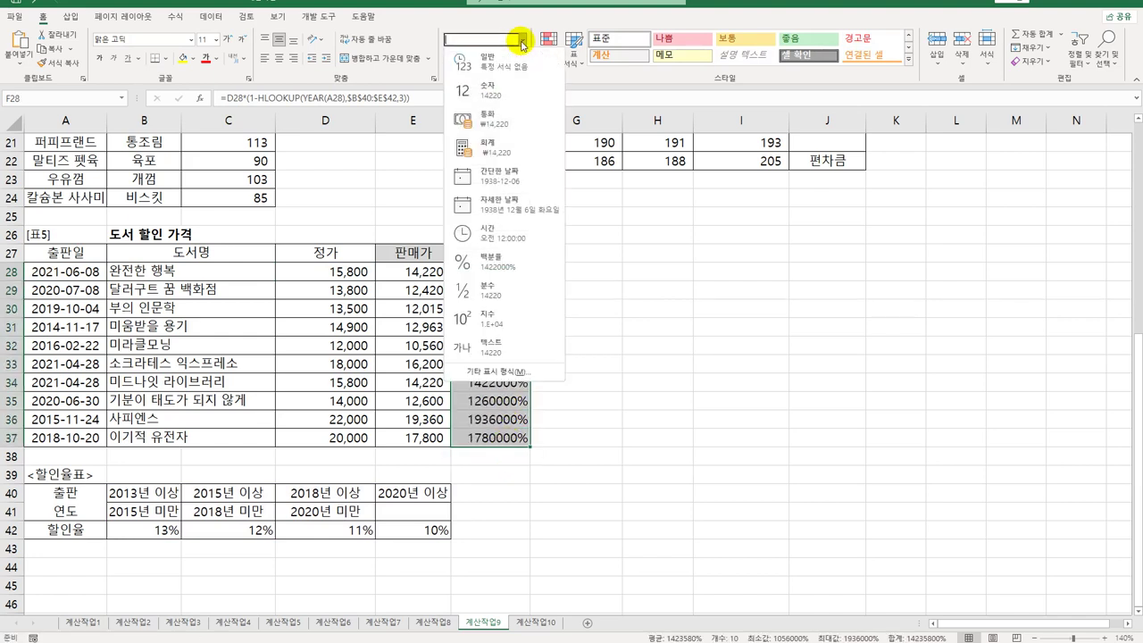
left_click(508, 148)
left_click(488, 58)
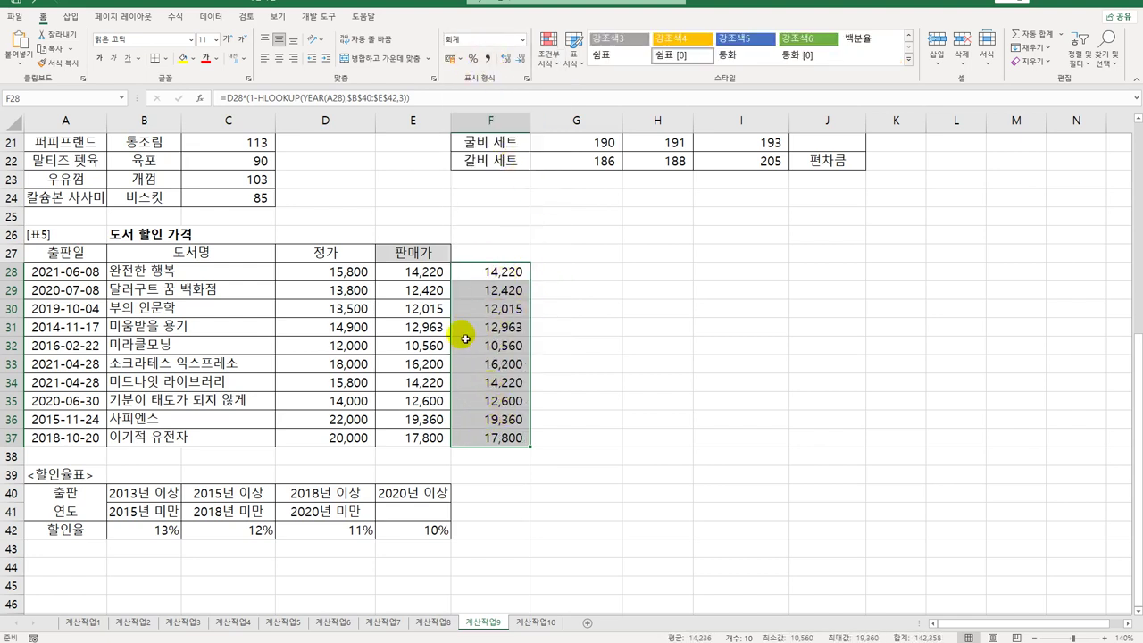
- Compare the 판매가 formula in E28 with the alternative formula in F28
left_click(435, 272)
left_click(503, 279)
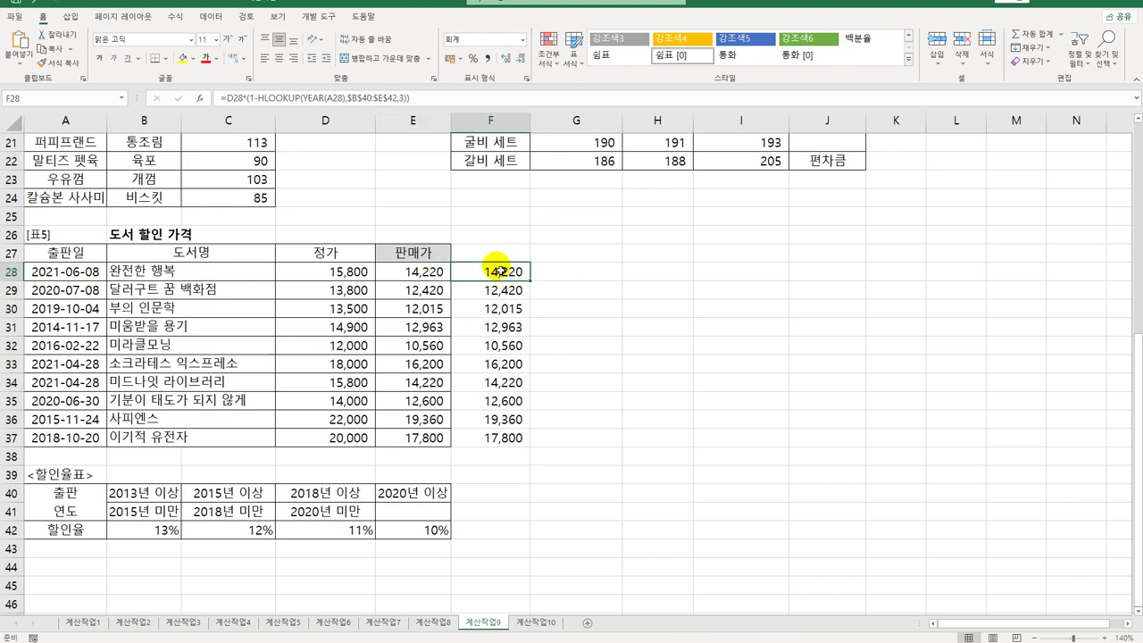
left_click(438, 271)
left_click(495, 277)
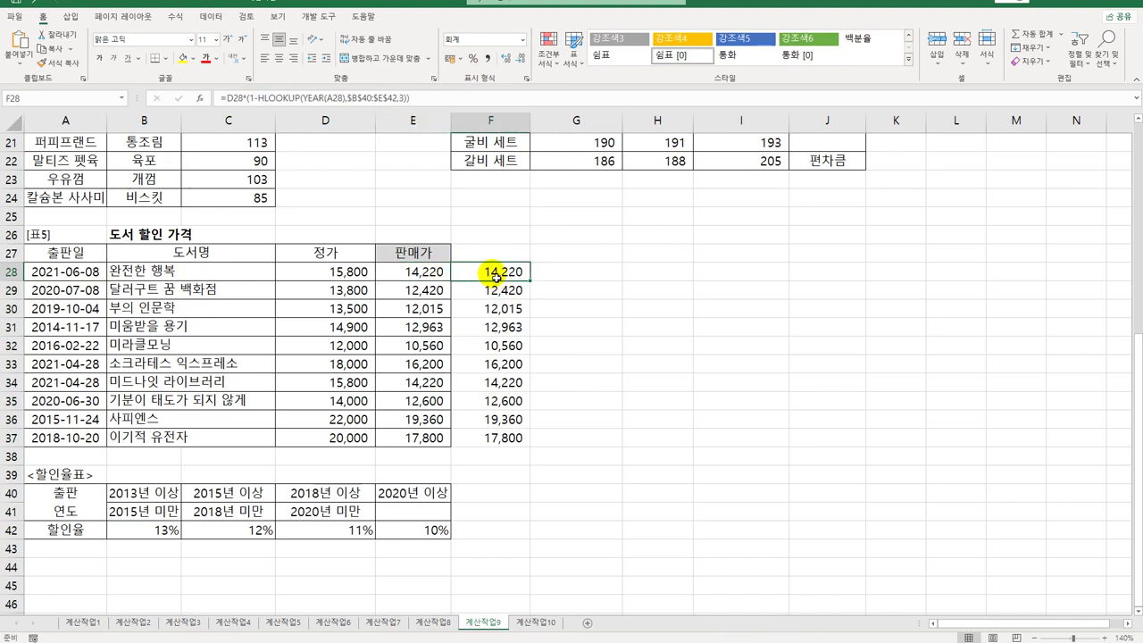
left_click(435, 268)
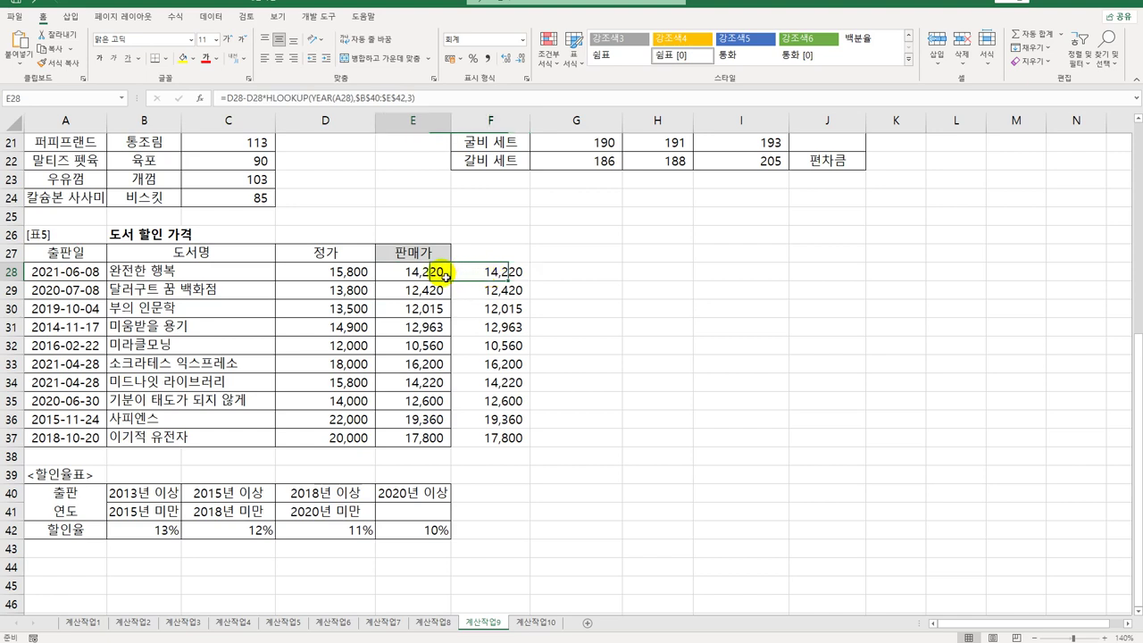
left_click(480, 271)
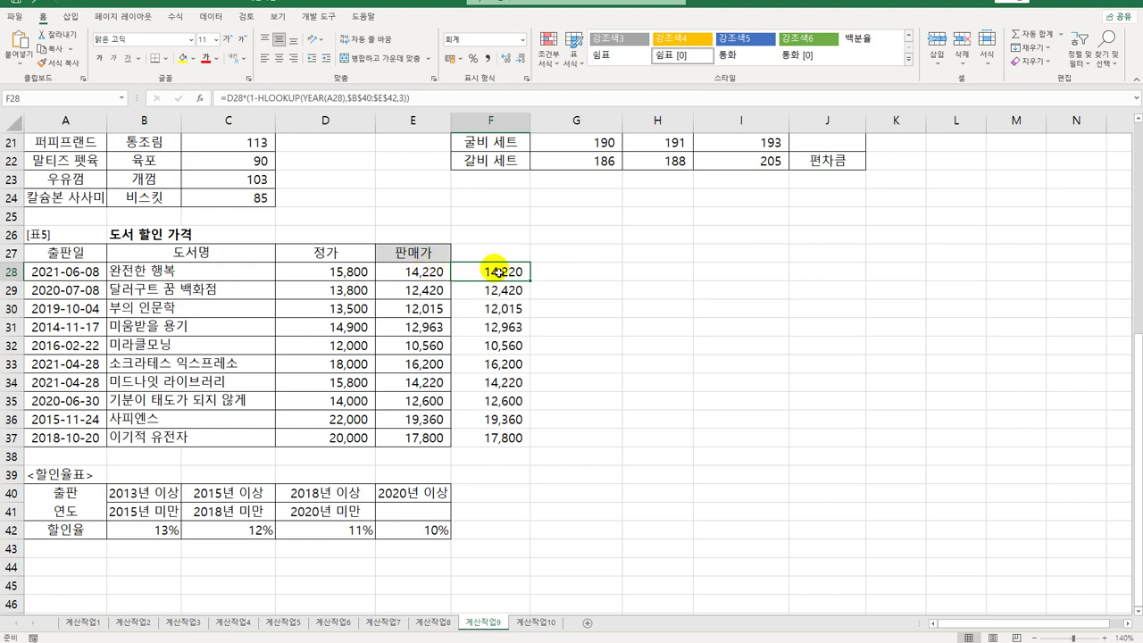
- Clear the comparison formulas from F28:F37 and return to the 판매가 formula in E28
left_click_drag(492, 270, 493, 438)
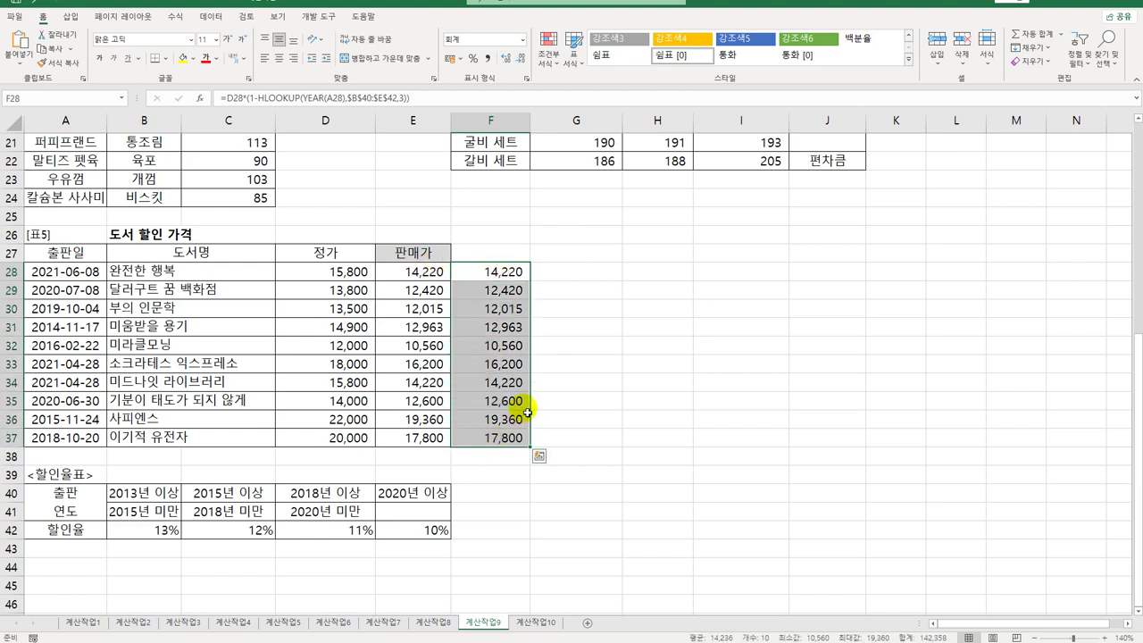
key("Delete")
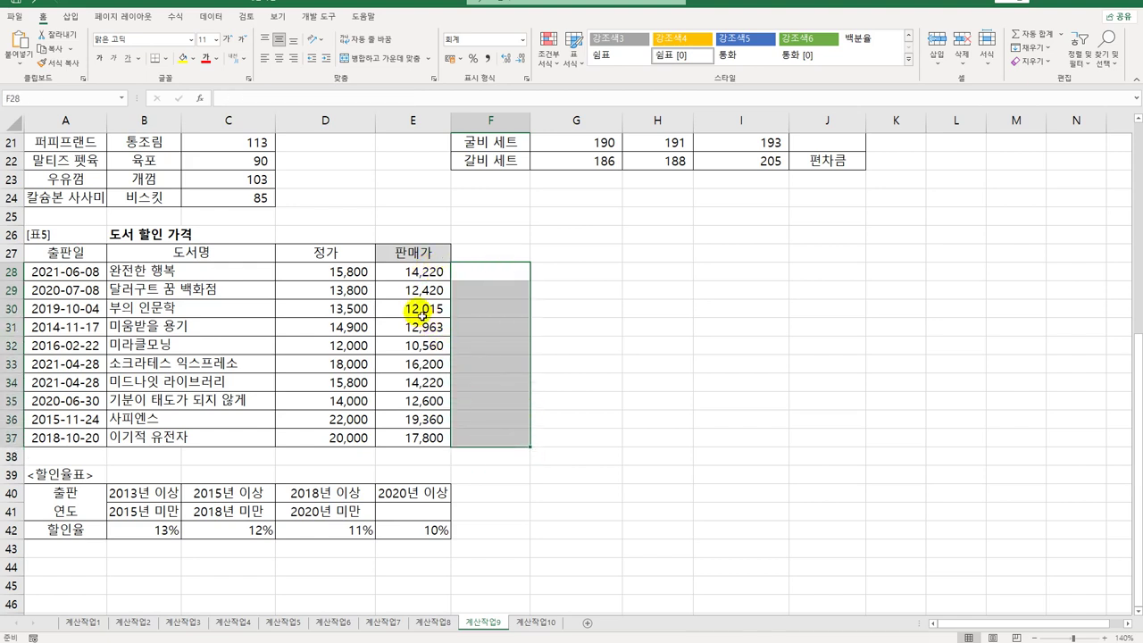
left_click(416, 272)
scroll(508, 444, "up", 7)
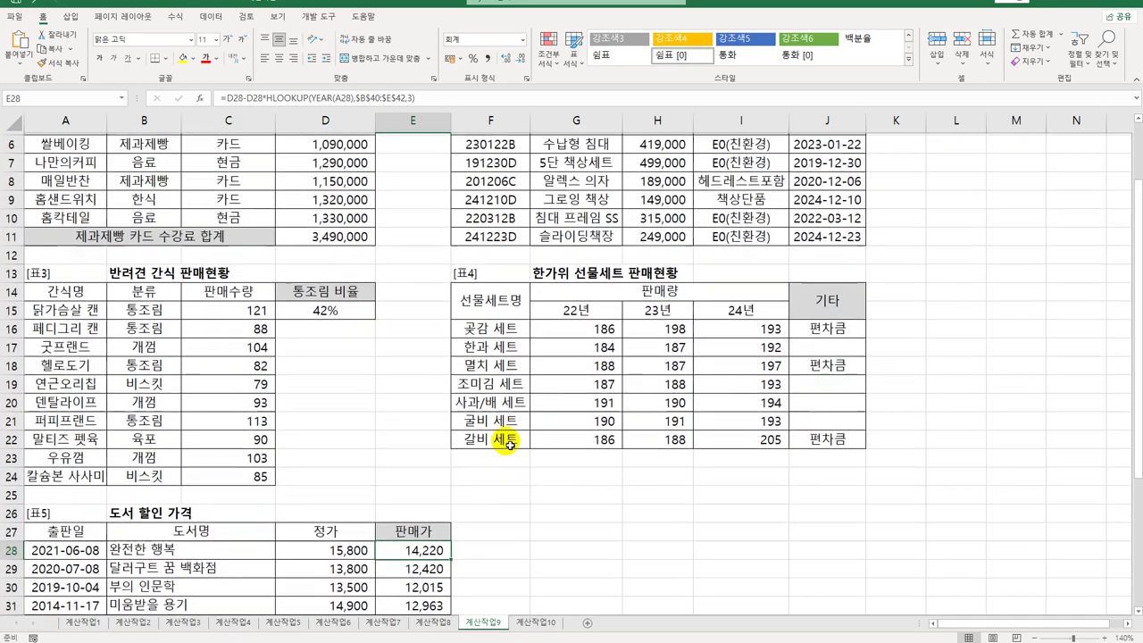